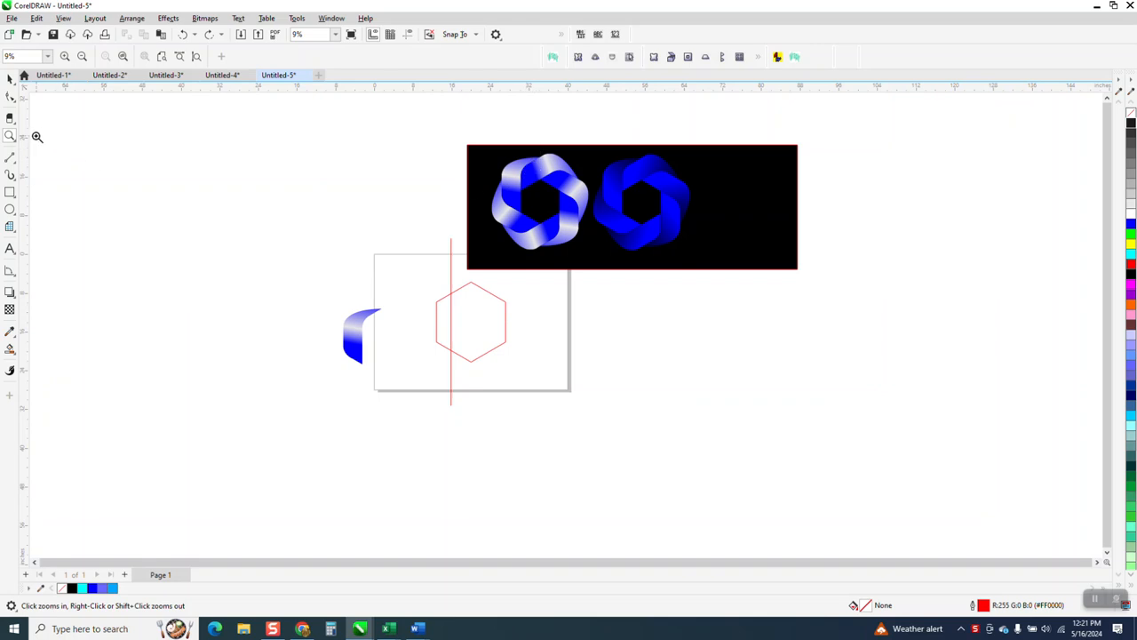
Center the vertical line on the hexagon and move the black rectangle farther away from it.
click(10, 79)
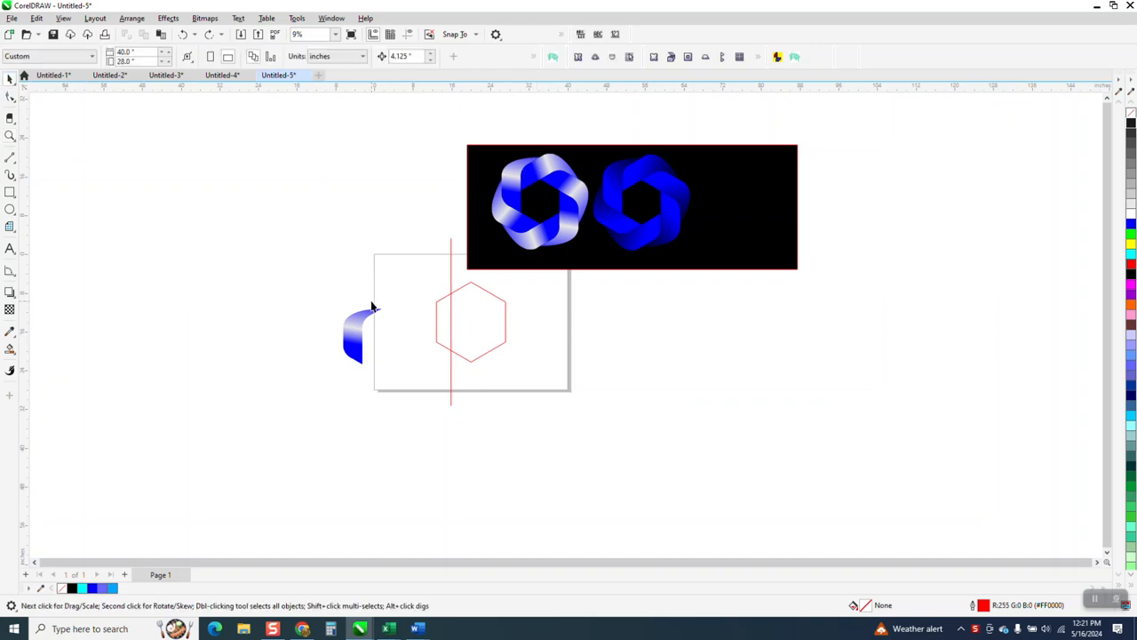
click(10, 135)
drag(405, 249, 671, 463)
click(10, 78)
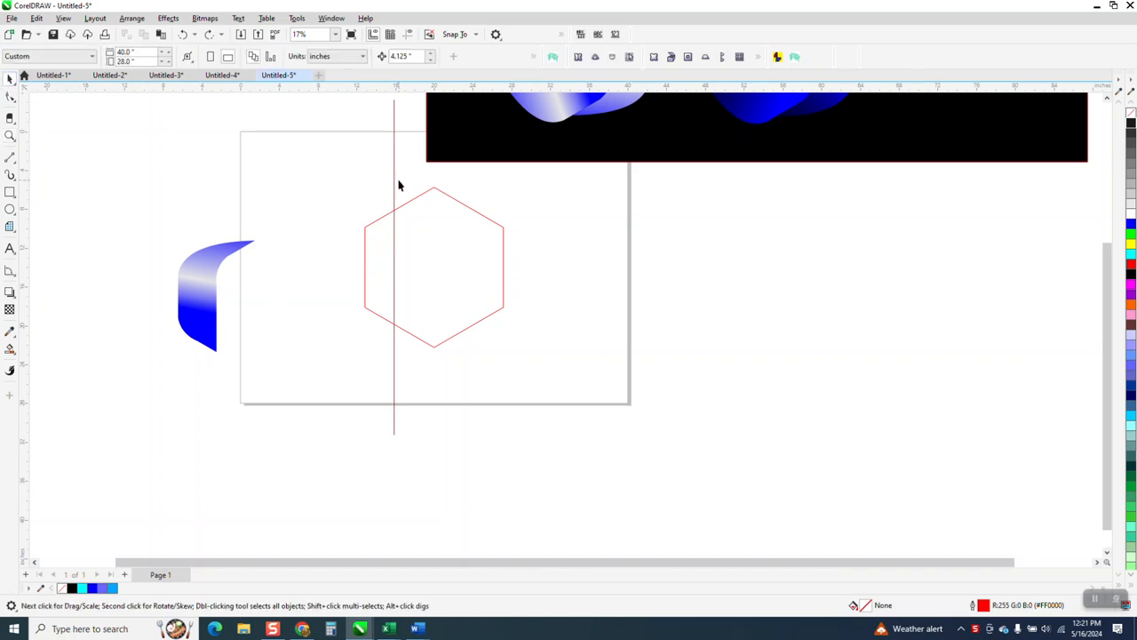
click(393, 189)
key(c)
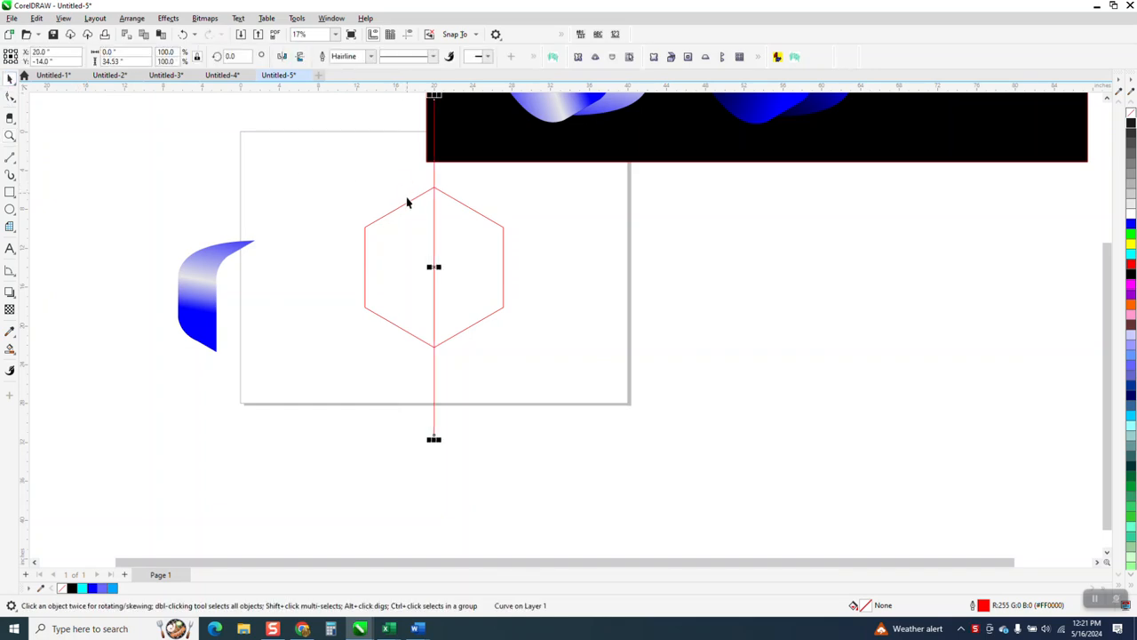
drag(564, 152, 677, 179)
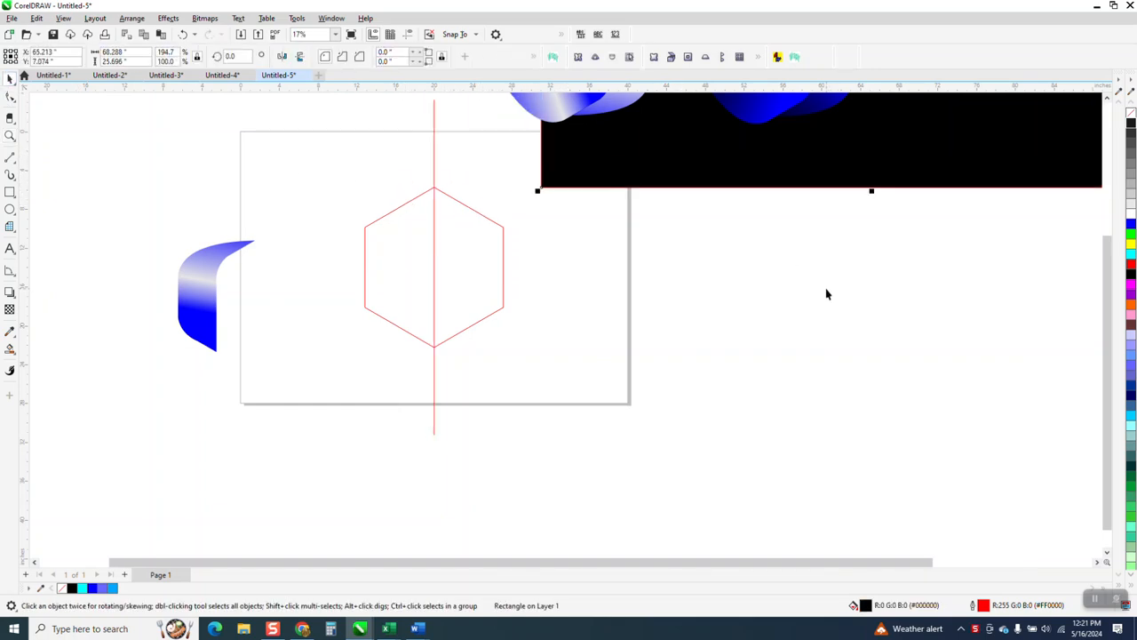
scroll(825, 293, down, 1)
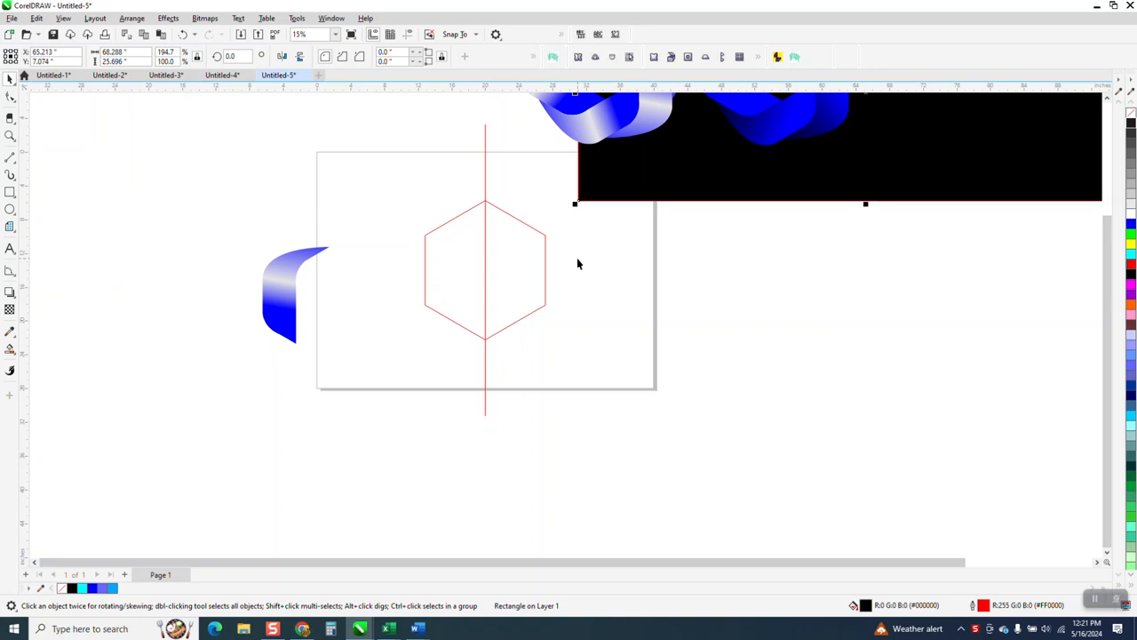
Copy the vertical line onto the hexagon's left side and blend the two lines with 1 intermediate step.
click(485, 270)
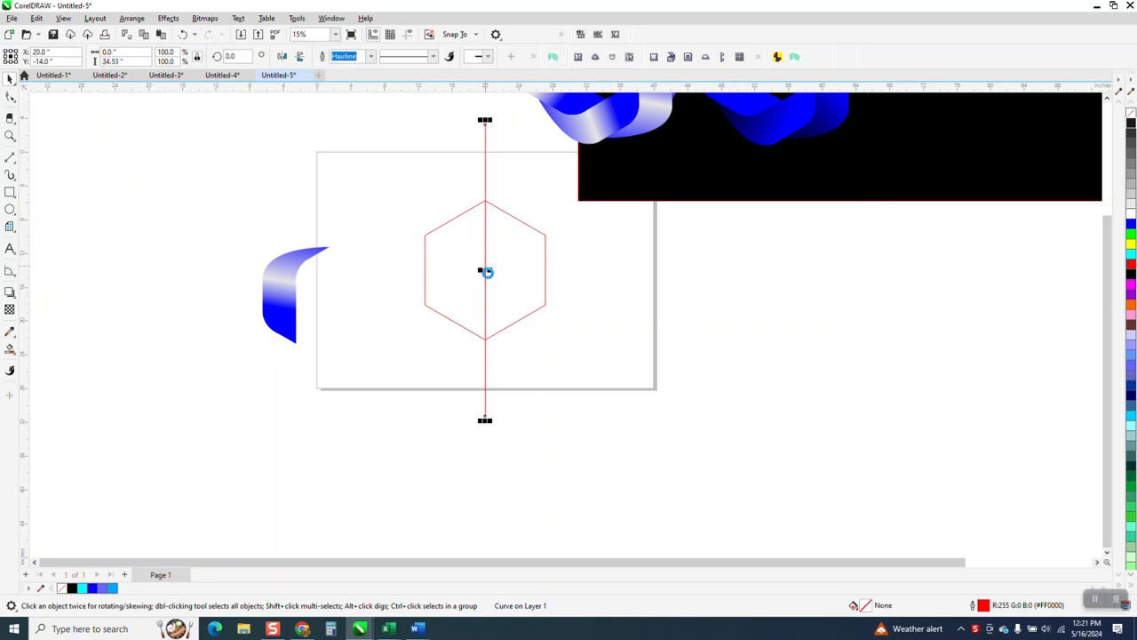
drag(485, 270, 425, 270)
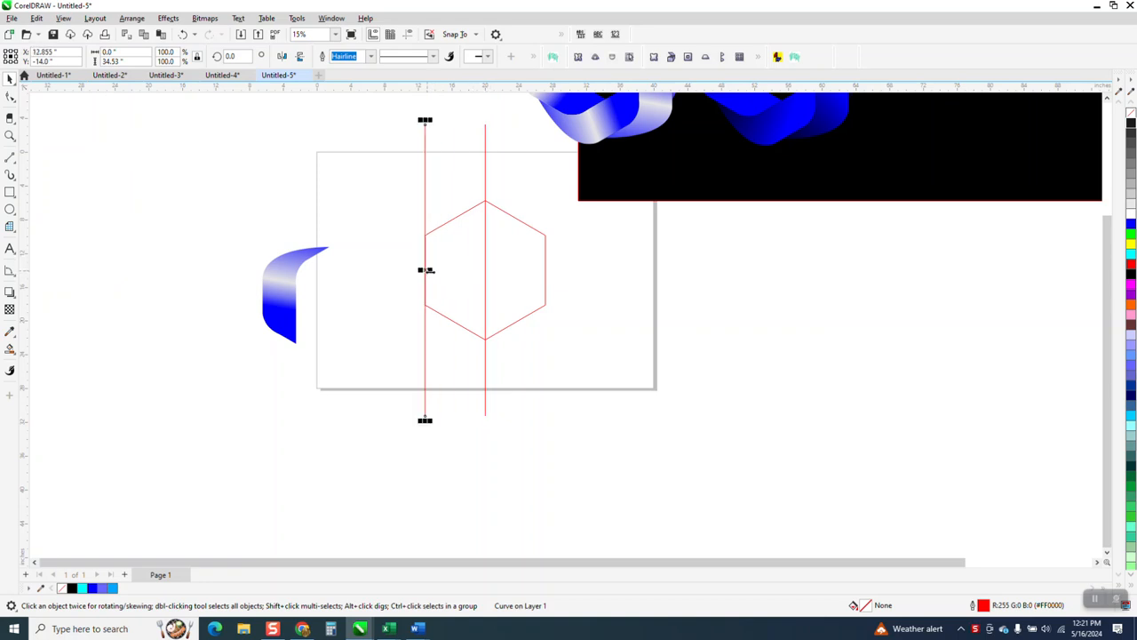
shift+click(486, 160)
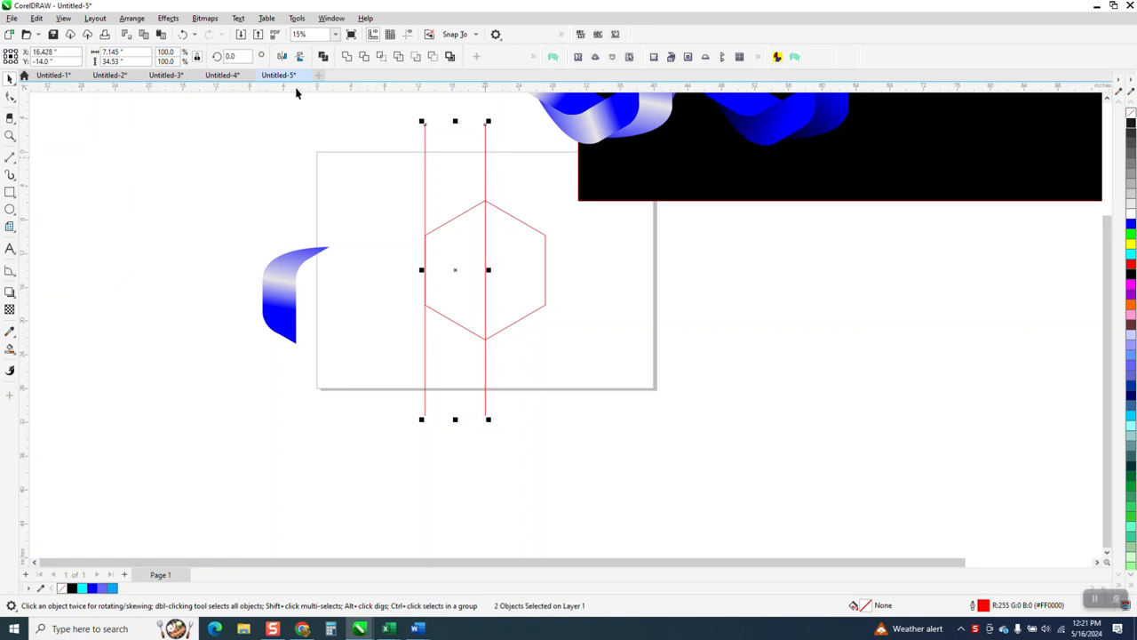
click(168, 17)
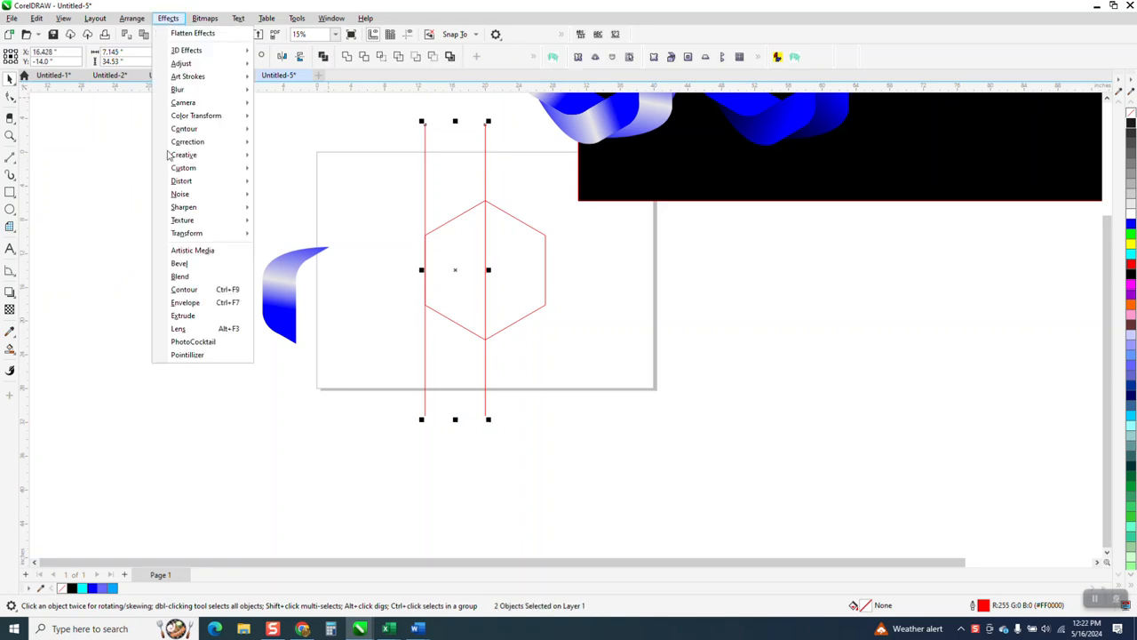
click(181, 276)
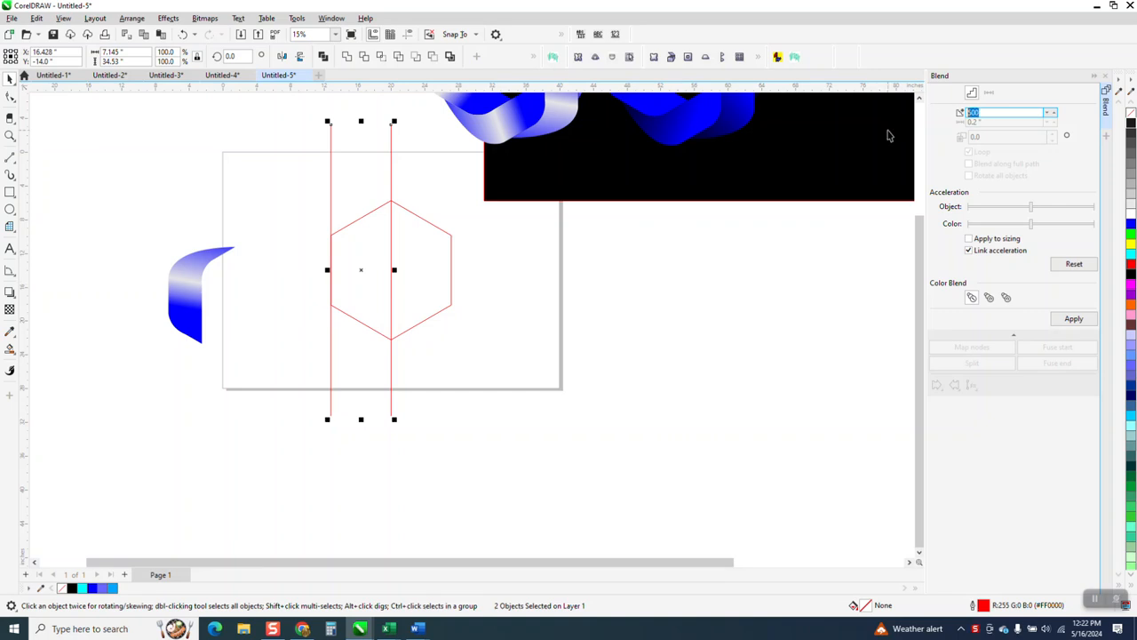
text(1)
click(1072, 319)
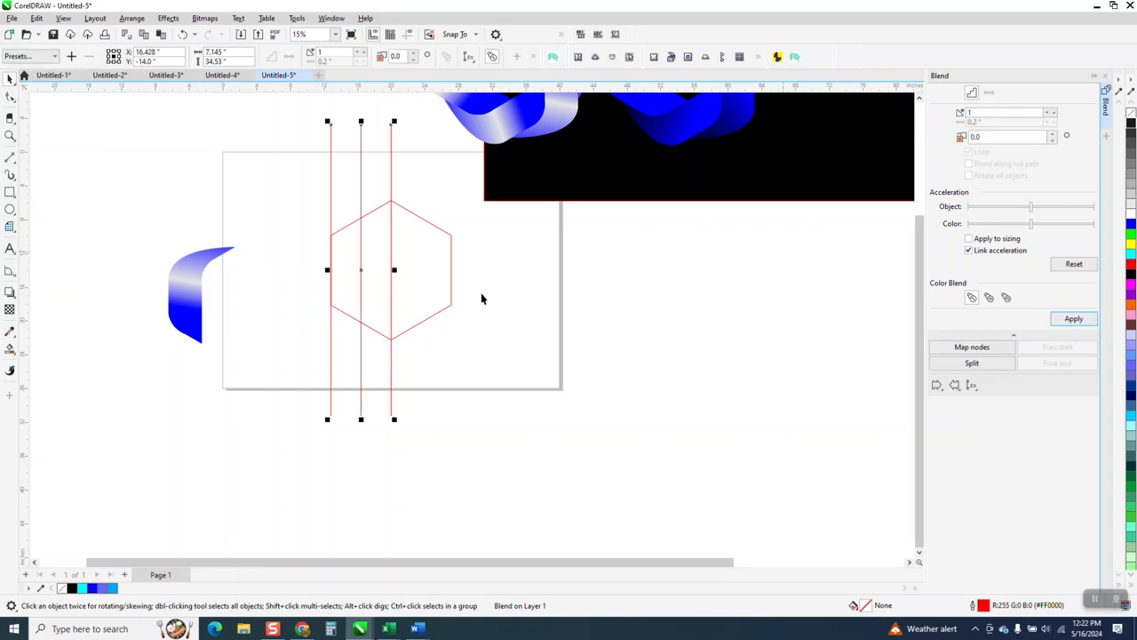
Break the blend of vertical lines apart into separate objects.
click(131, 18)
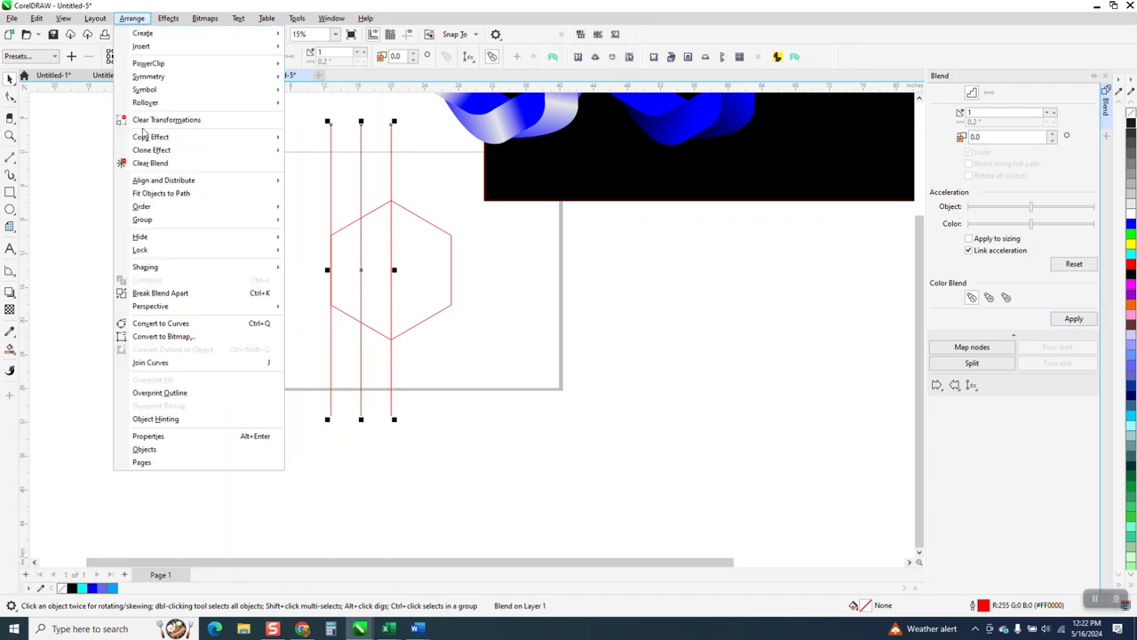
click(173, 294)
click(356, 191)
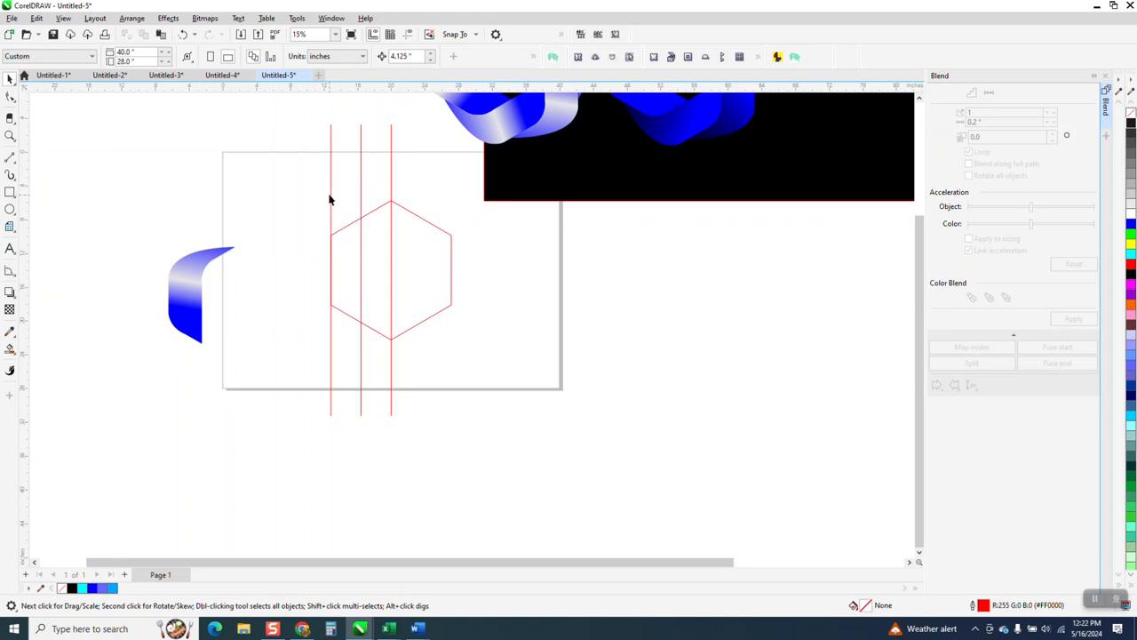
key(F12)
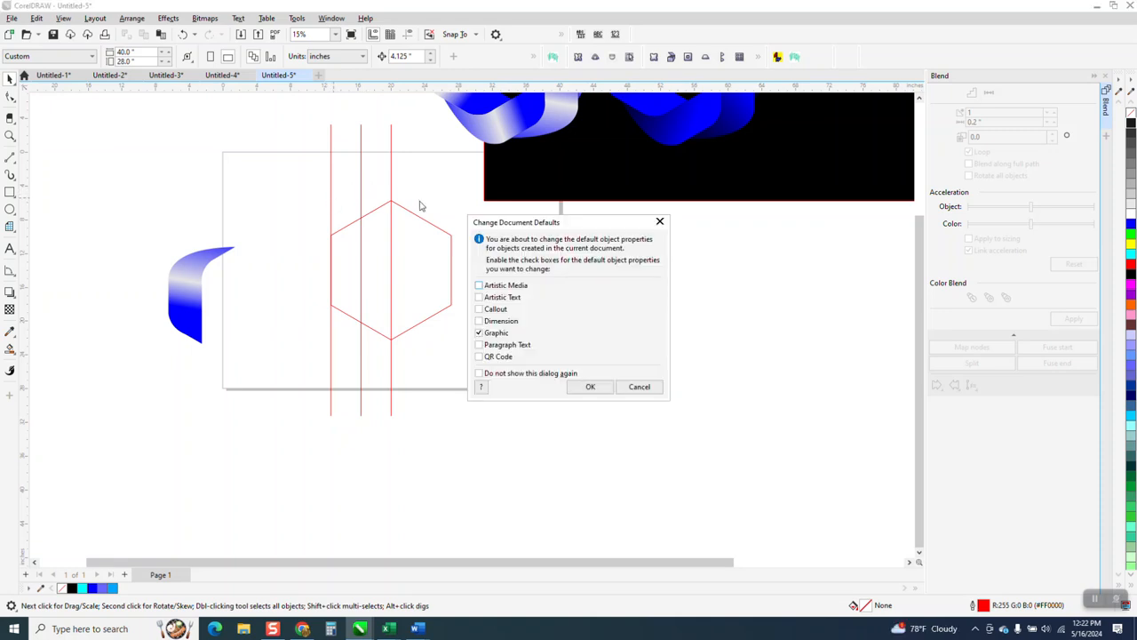
click(651, 389)
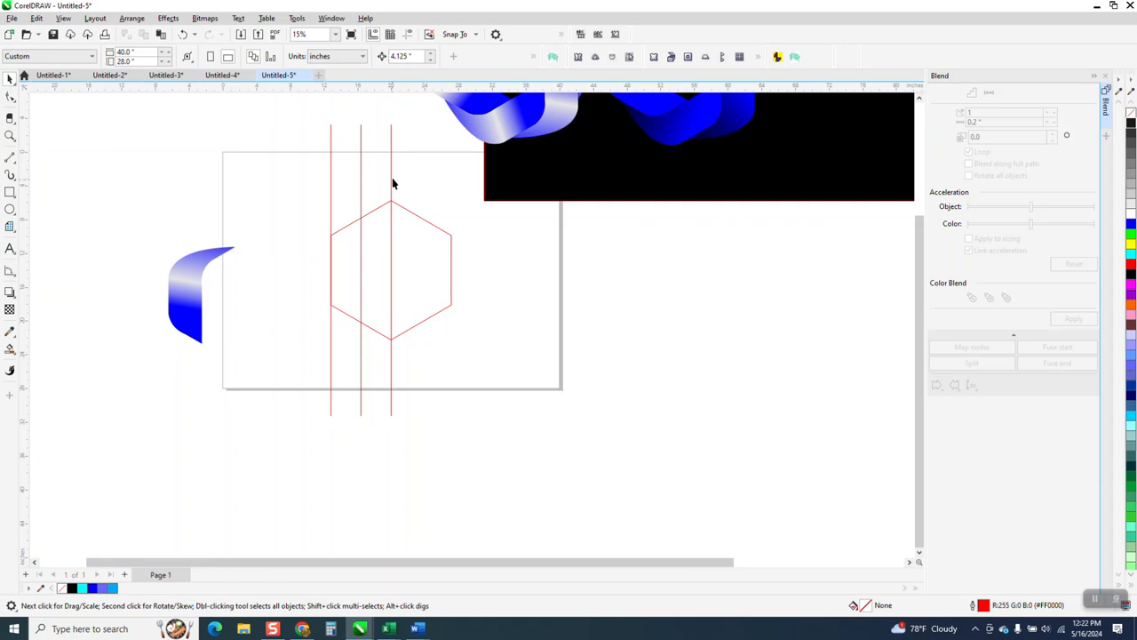
Delete the middle vertical line and the line on the hexagon's left side.
click(361, 168)
key(Delete)
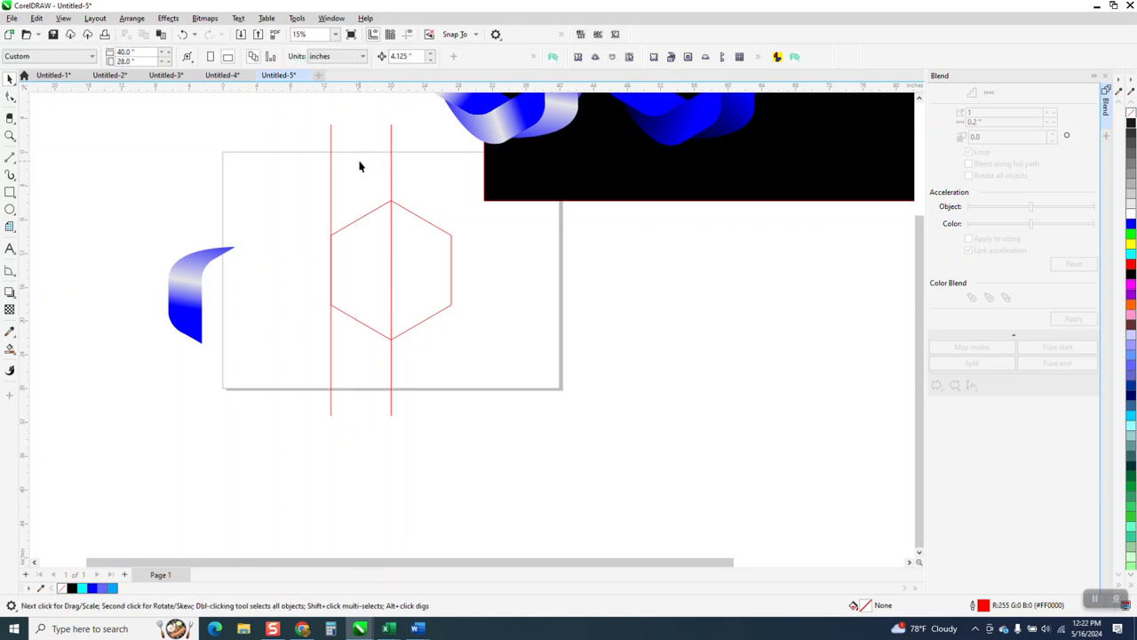
click(330, 166)
key(Delete)
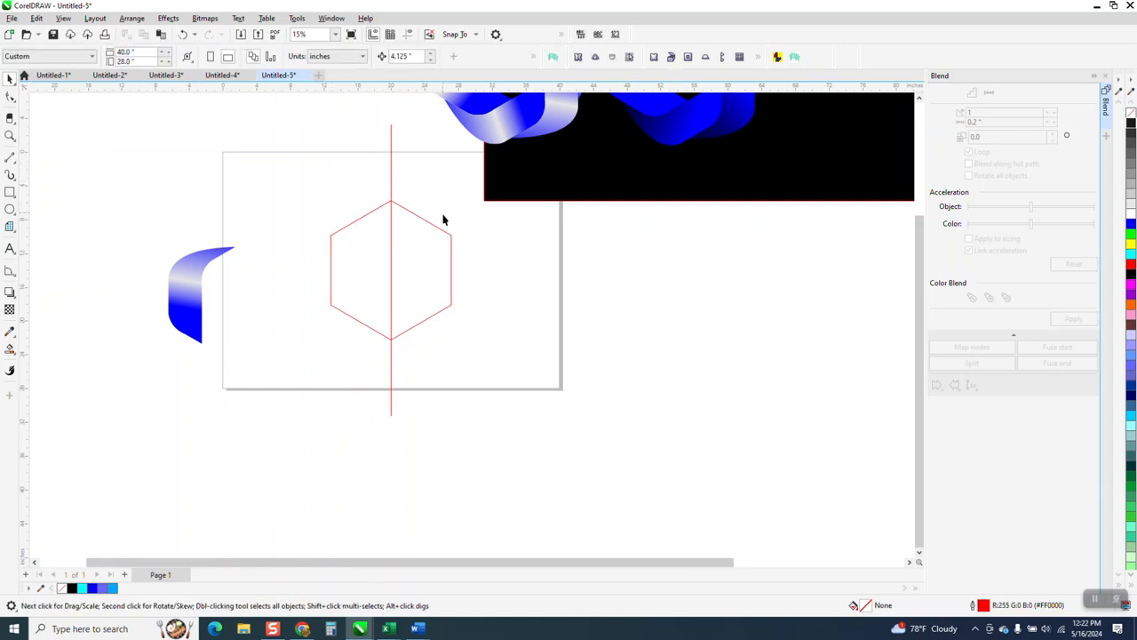
Resize the hexagon proportionally to a width of 14.6 inches.
click(439, 233)
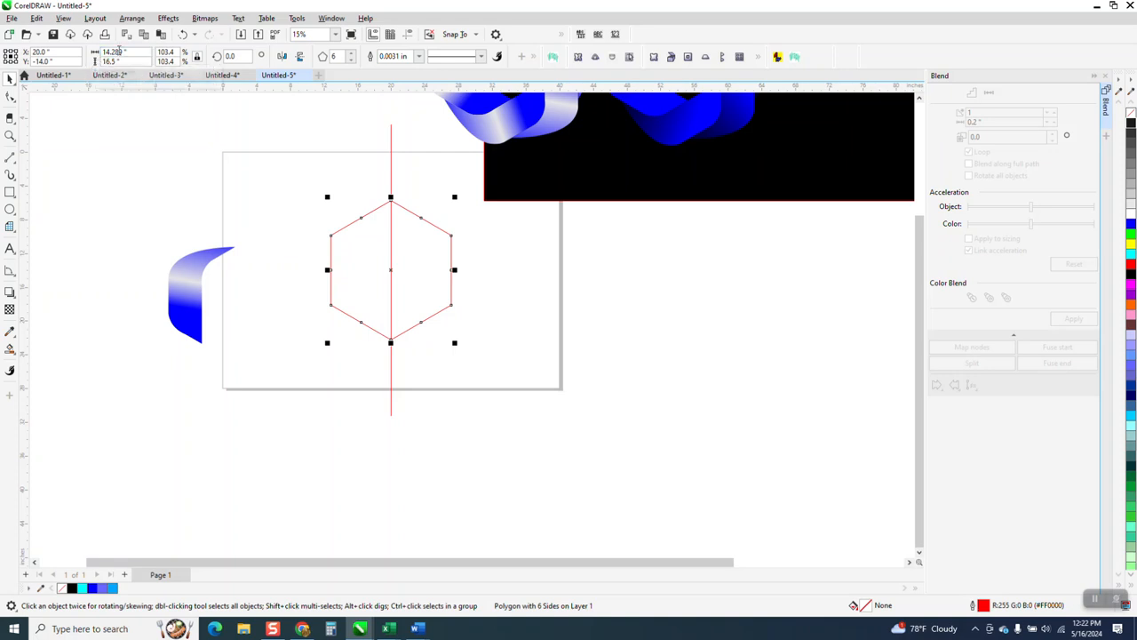
drag(127, 51, 100, 53)
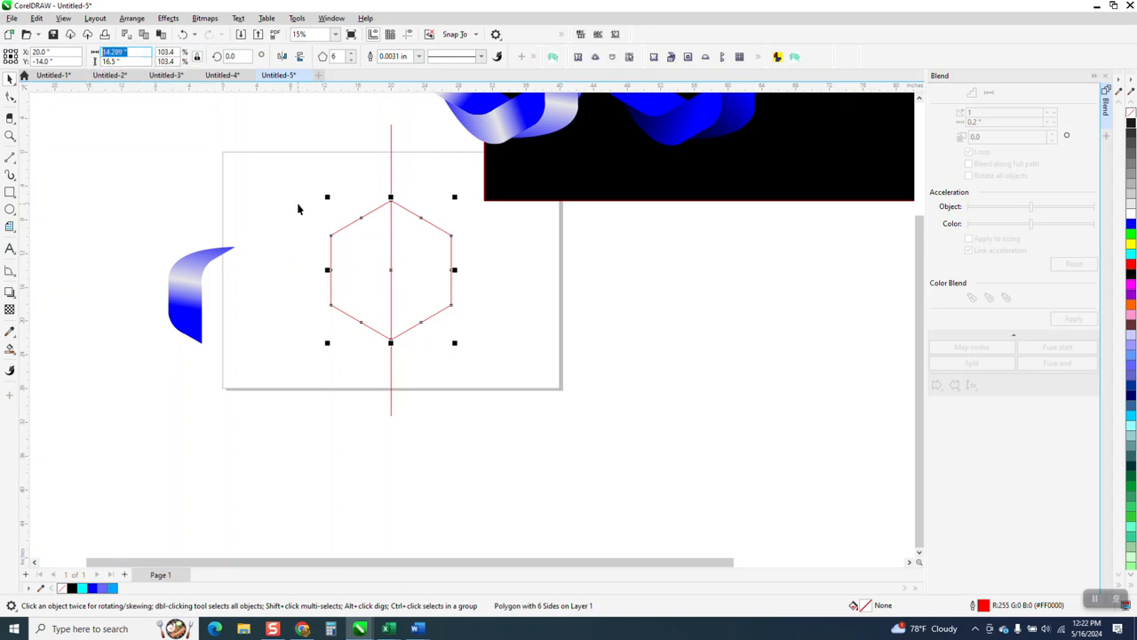
text(14.60)
key(Return)
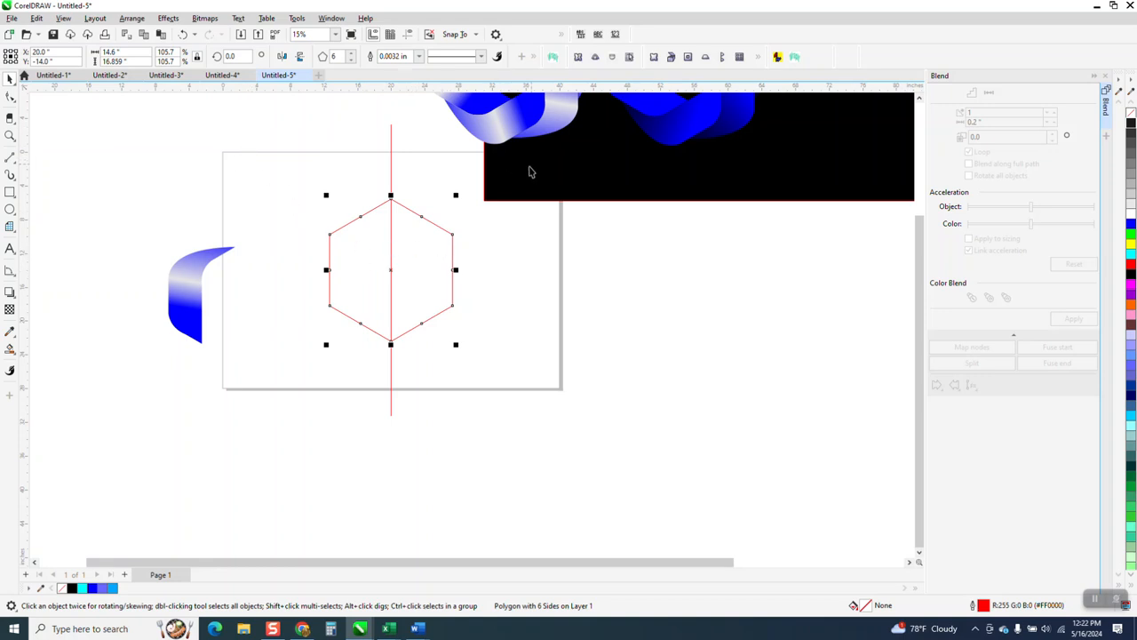
scroll(570, 262, down, 1)
click(381, 165)
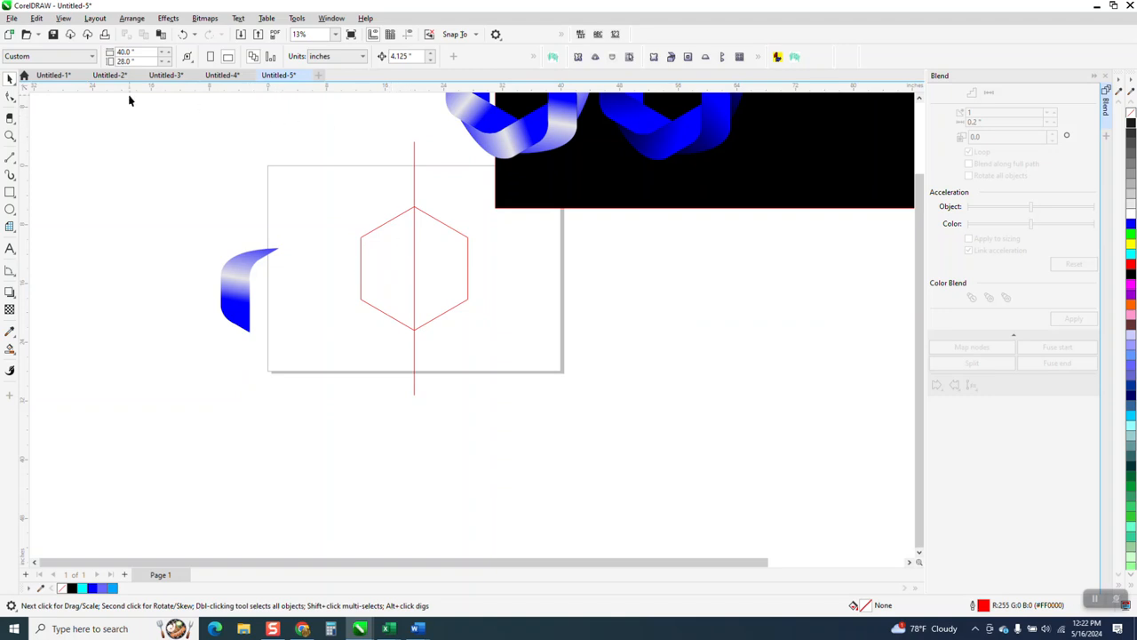
Set the document's nudge distance to one quarter of the hexagon's width by entering 14.6/4.
click(382, 229)
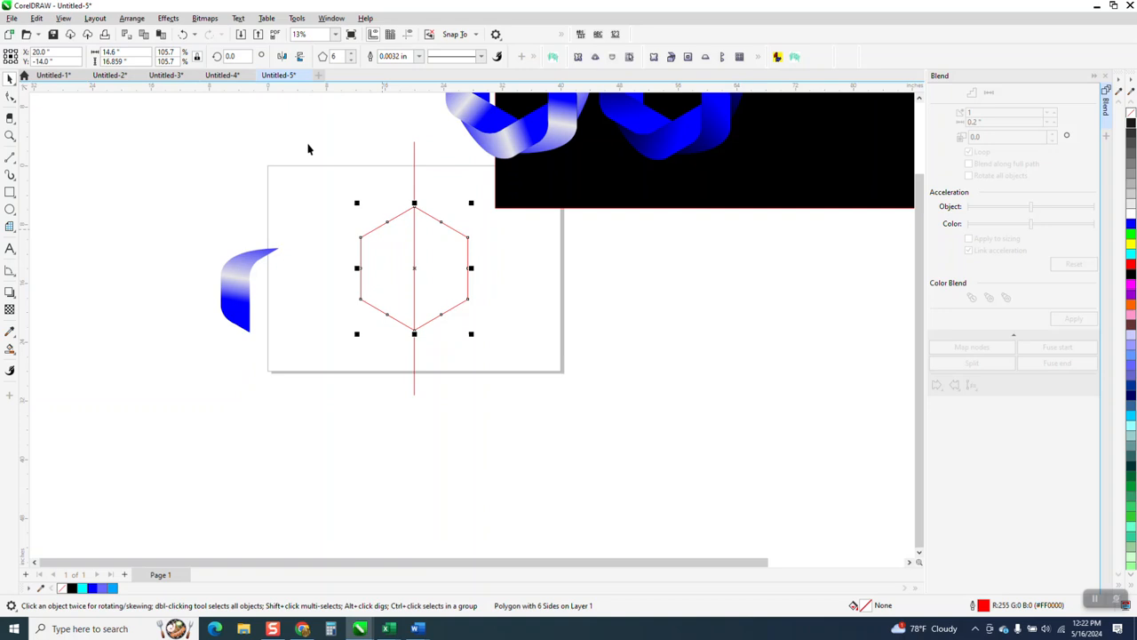
click(285, 114)
double_click(411, 57)
text(14.6/4)
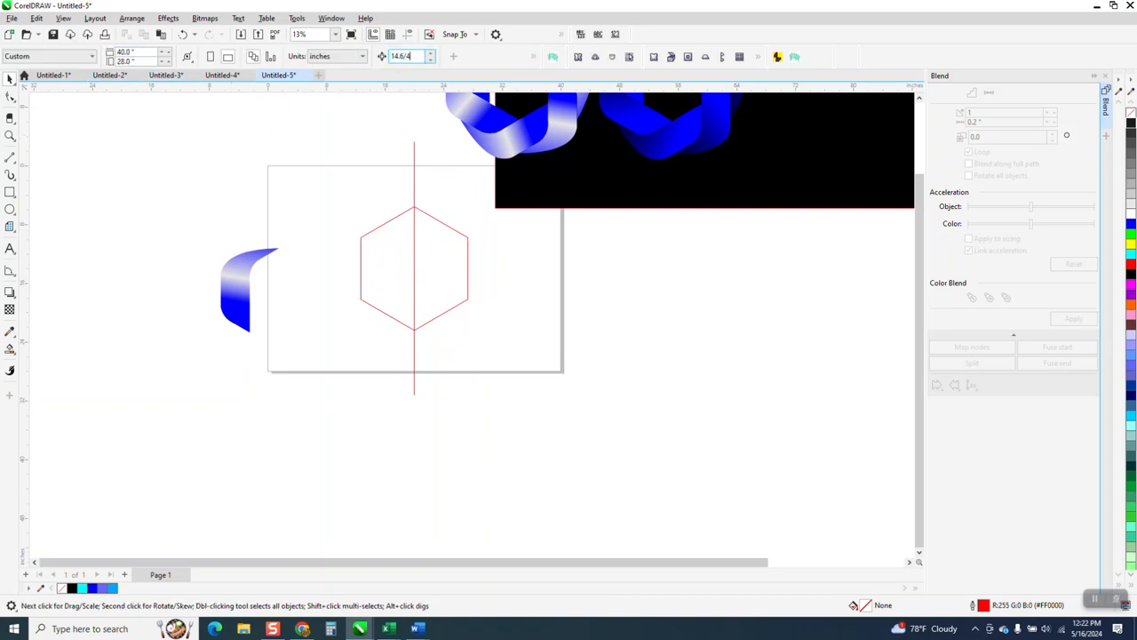
key(Return)
Nudge the central vertical line once to the left by the 3.65-inch nudge distance.
click(414, 167)
key(Left)
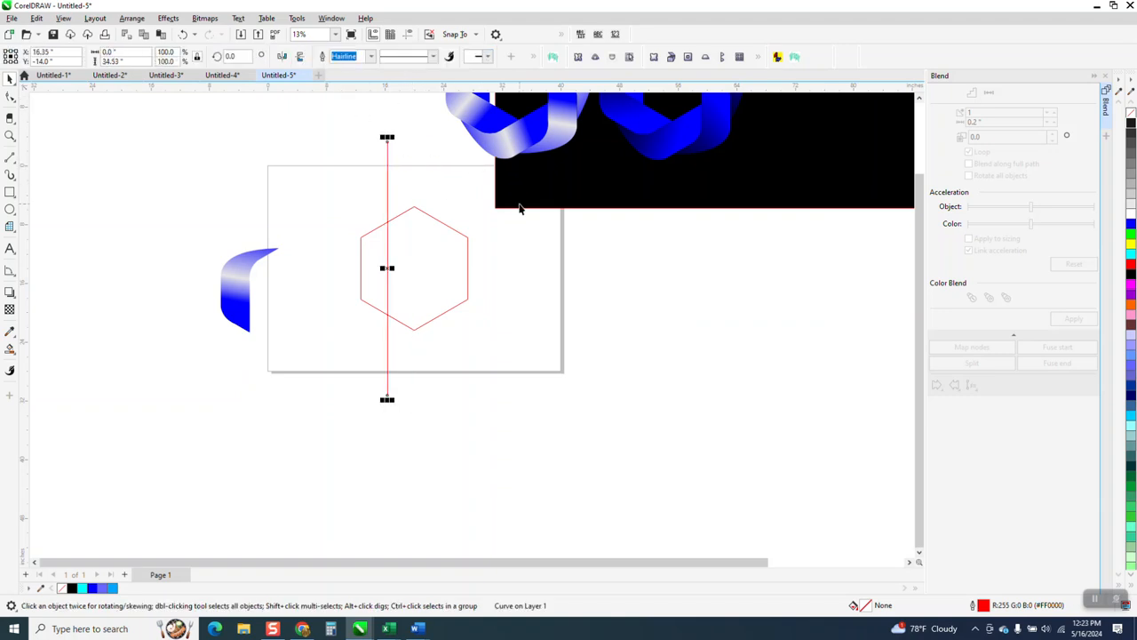
click(338, 180)
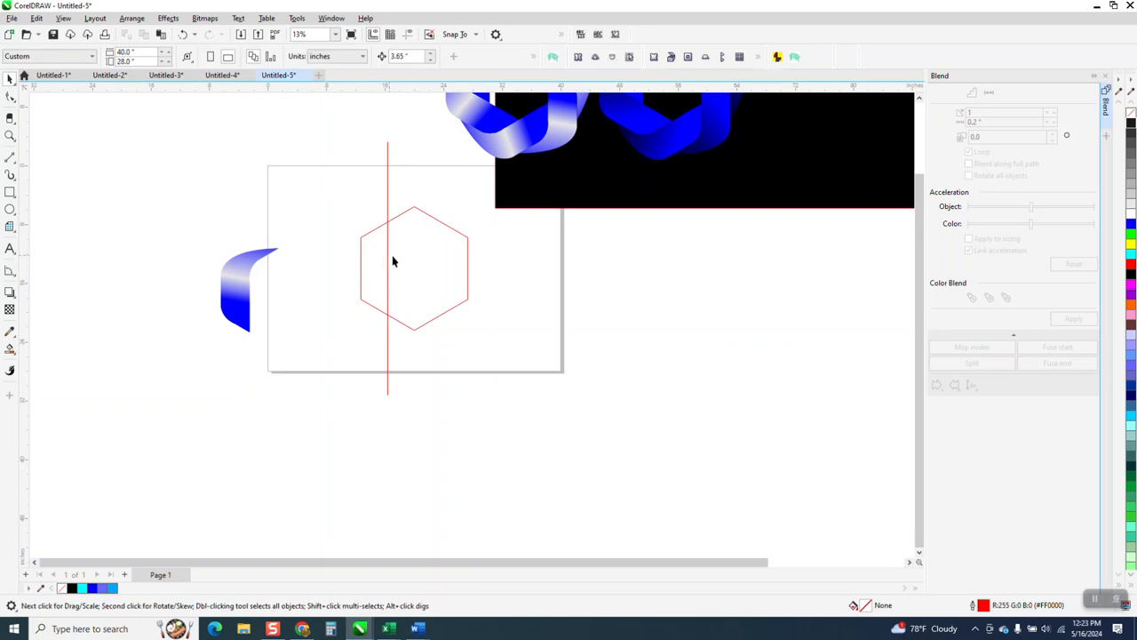
Move the two ribbon rings together with the black rectangle farther to the right of the page.
scroll(413, 271, down, 1)
scroll(468, 305, down, 2)
drag(442, 113, 830, 291)
drag(604, 186, 733, 167)
key(z)
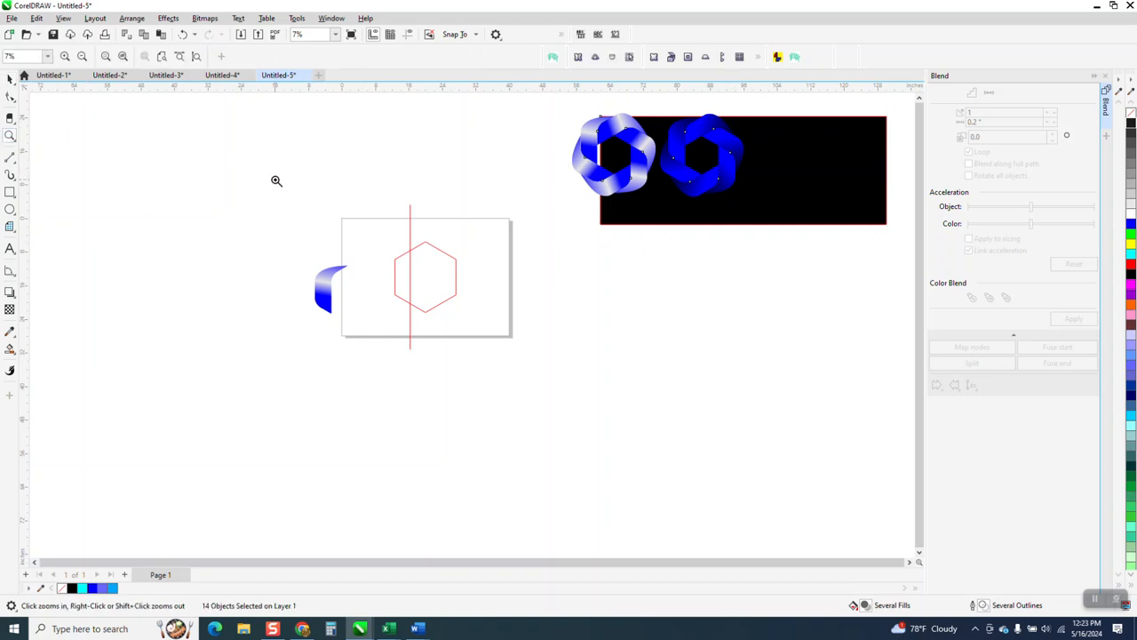
drag(276, 181, 694, 389)
scroll(506, 329, down, 1)
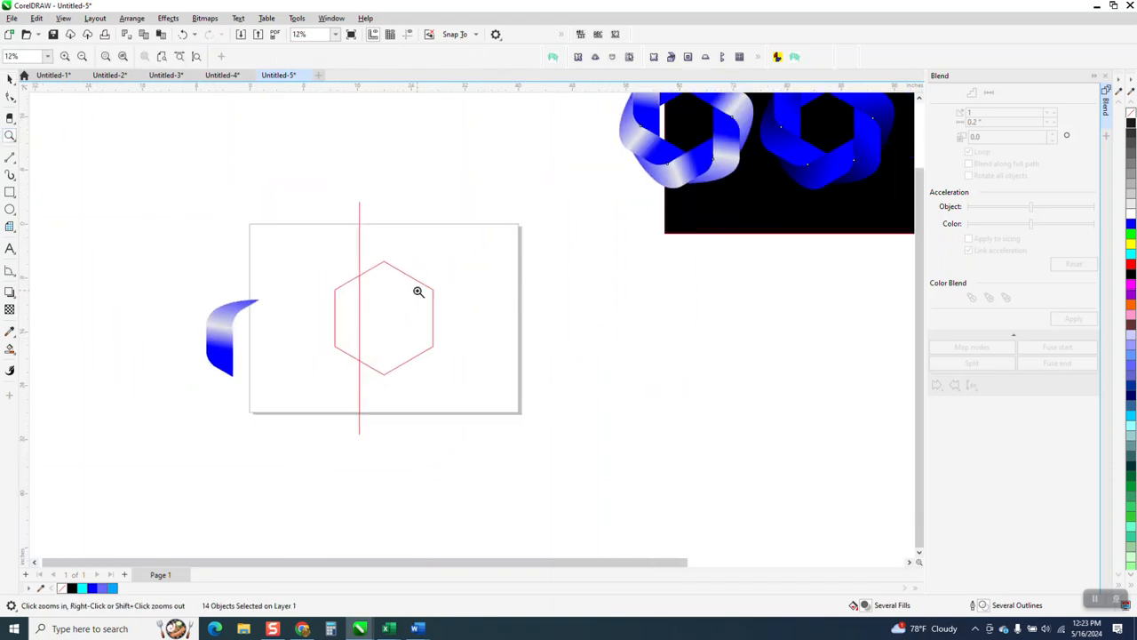
Undo the moves of the ring artwork and the vertical line.
click(183, 34)
click(183, 36)
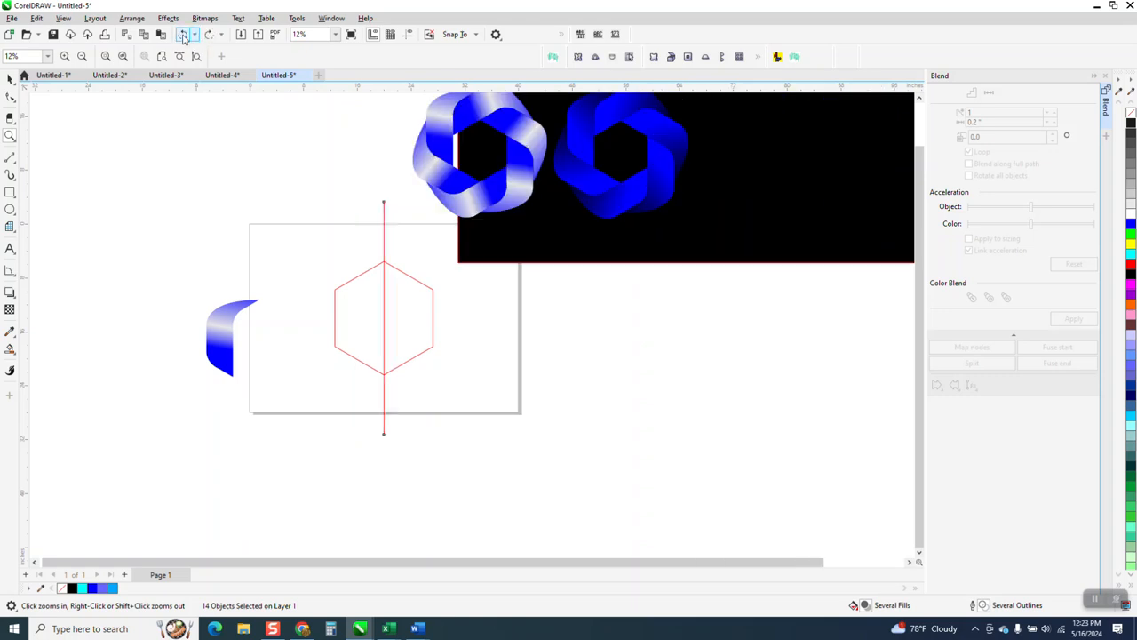
Duplicate the central vertical line in place and nudge the copy 3.65 inches to the left.
key(plus)
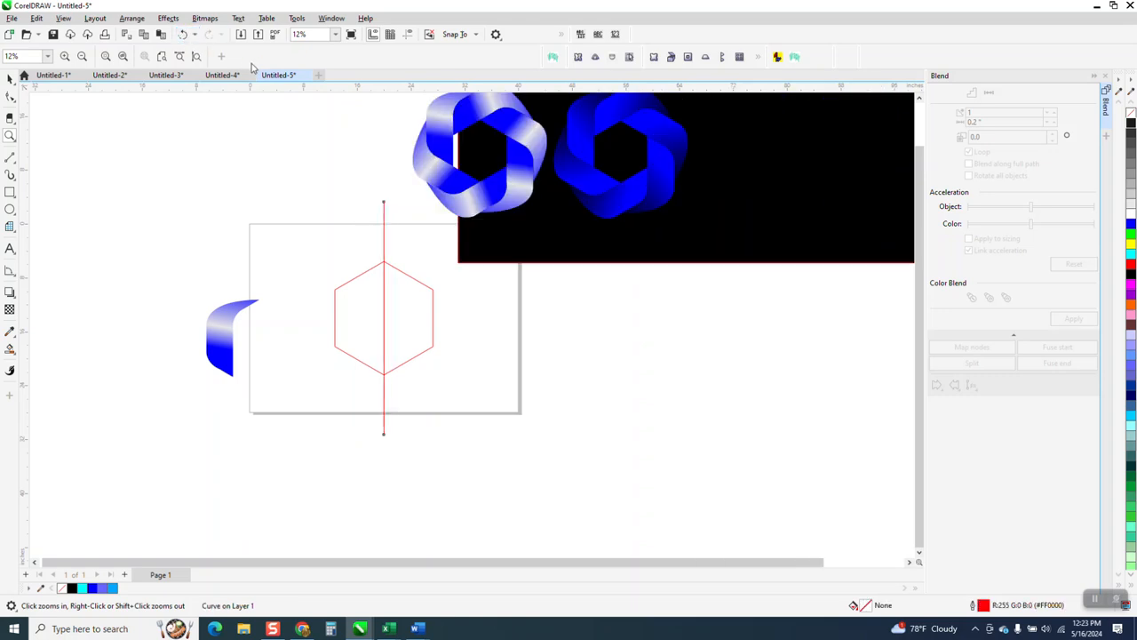
key(Left)
scroll(426, 242, down, 1)
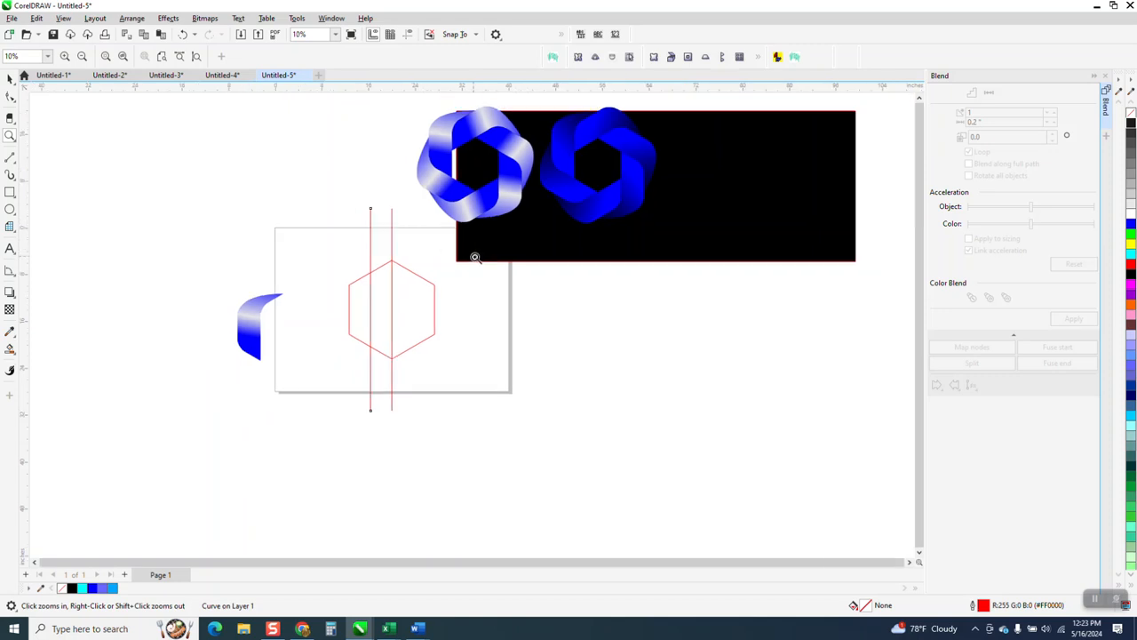
Move the single gradient ribbon segment up and onto the page's upper-left area.
click(10, 79)
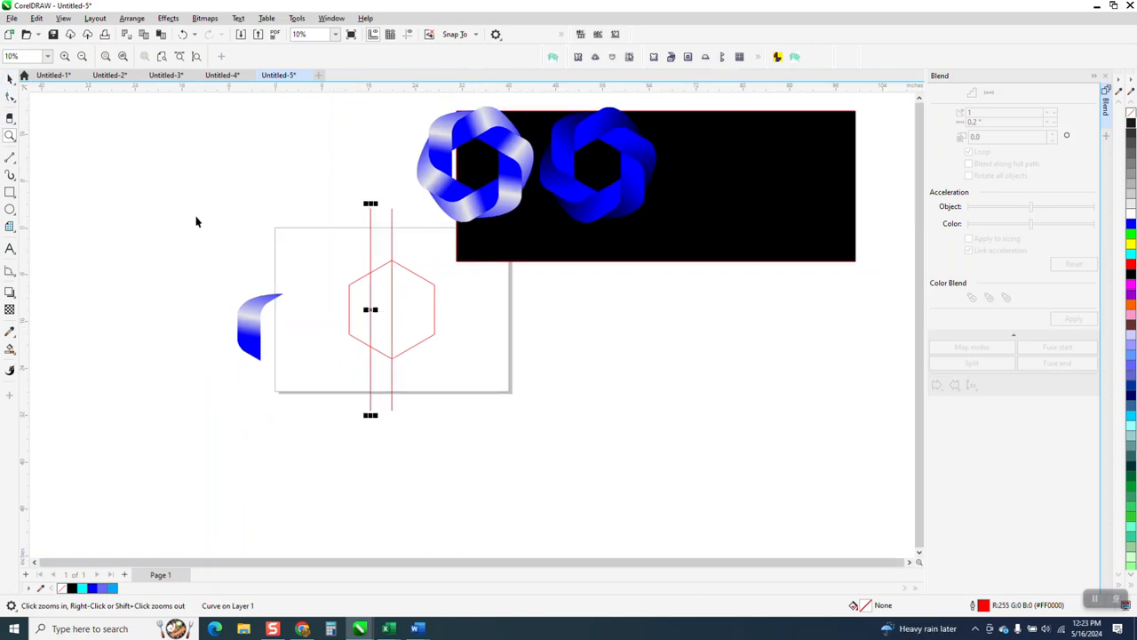
drag(195, 237, 529, 440)
drag(188, 254, 302, 389)
drag(256, 318, 304, 240)
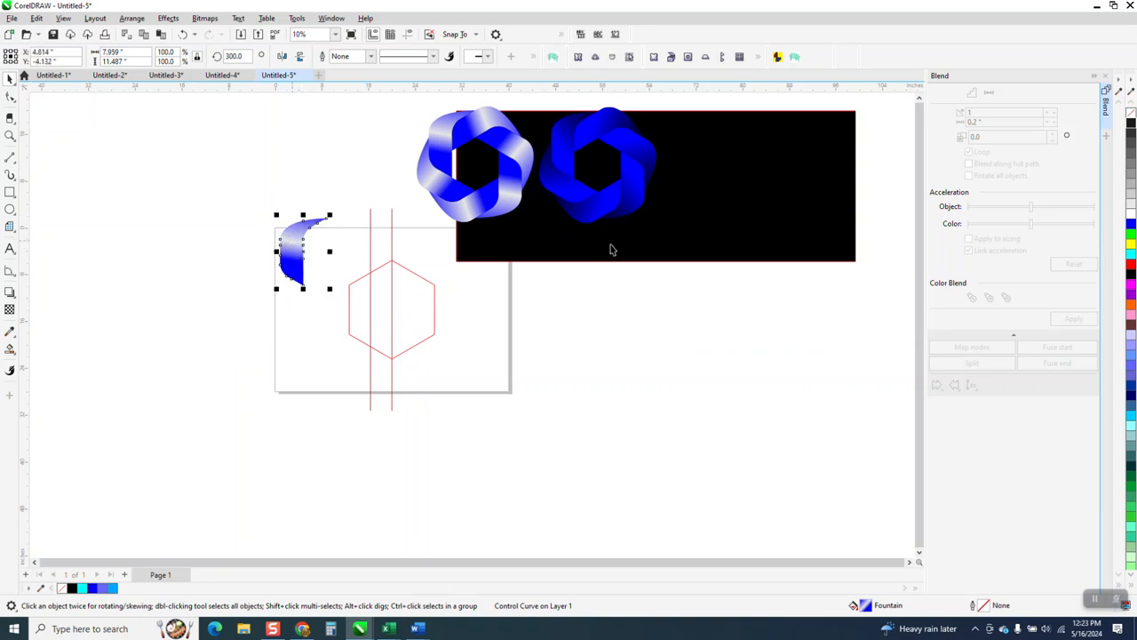
Try a solid red fill on the ribbon segment and undo it.
click(1133, 267)
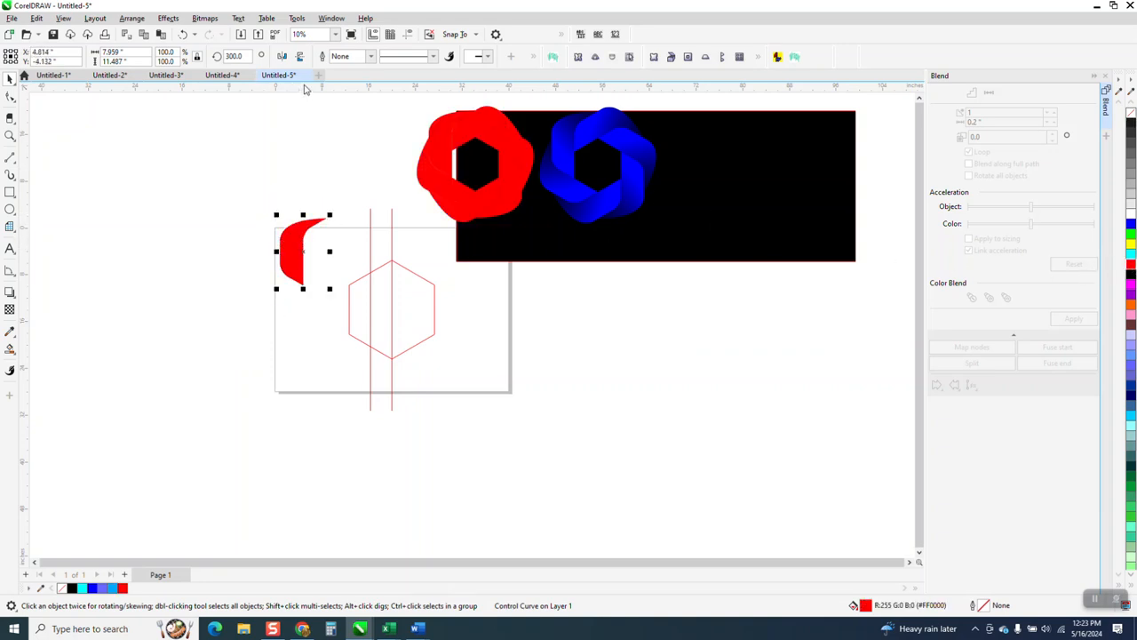
click(183, 34)
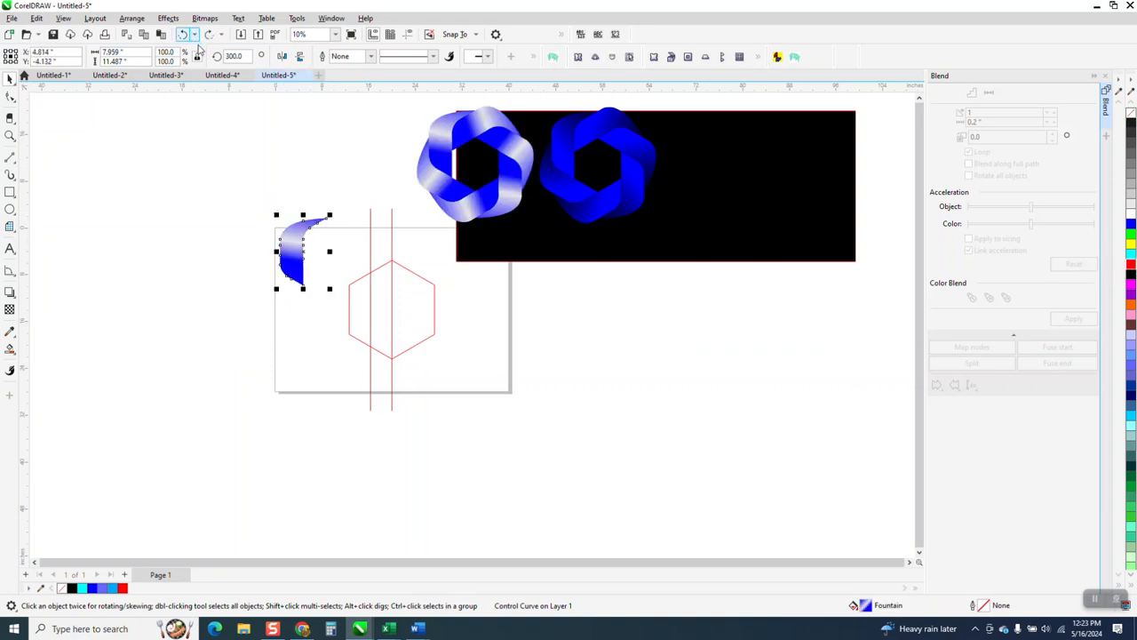
Draw a 3-point curve bulging outward from the hexagon's upper-left vertex to its top vertex.
click(9, 135)
drag(285, 253, 614, 439)
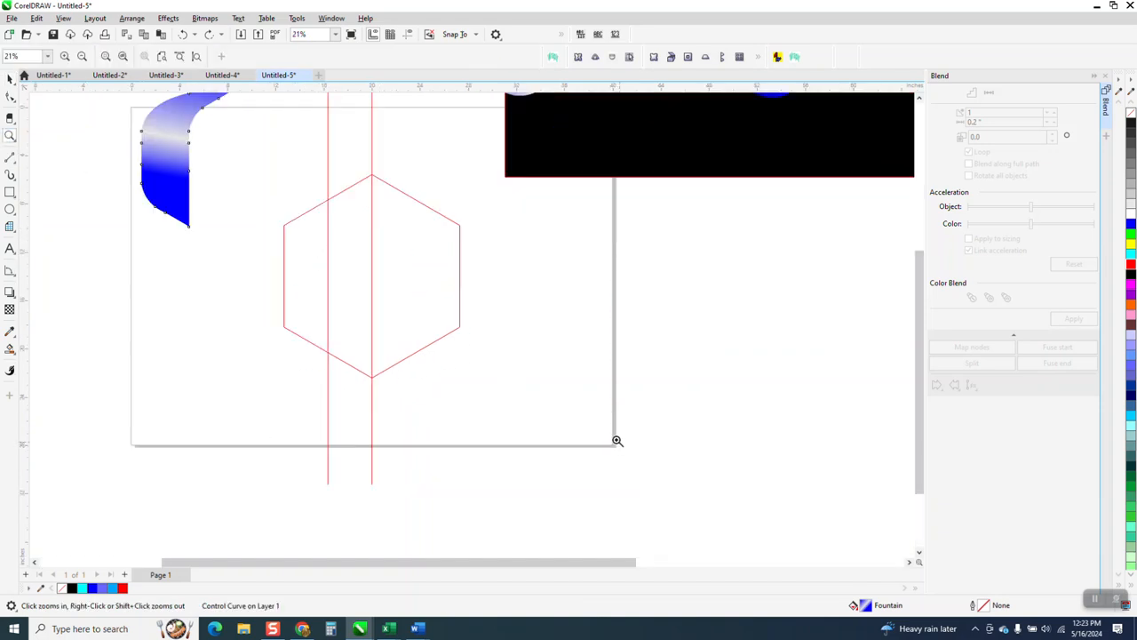
scroll(147, 132, down, 1)
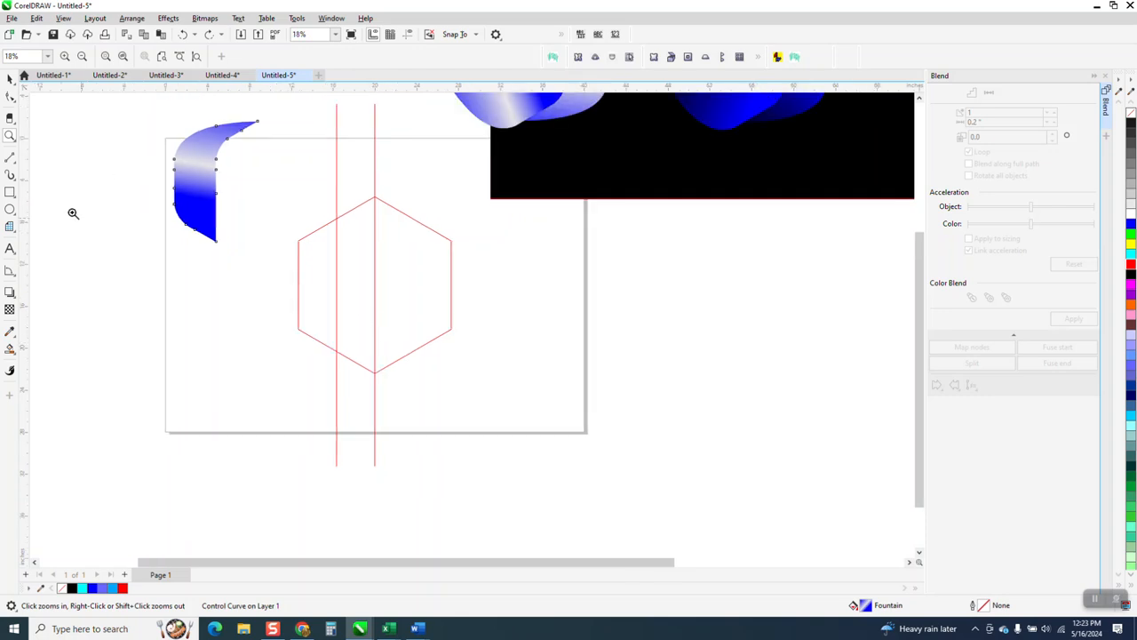
click(15, 161)
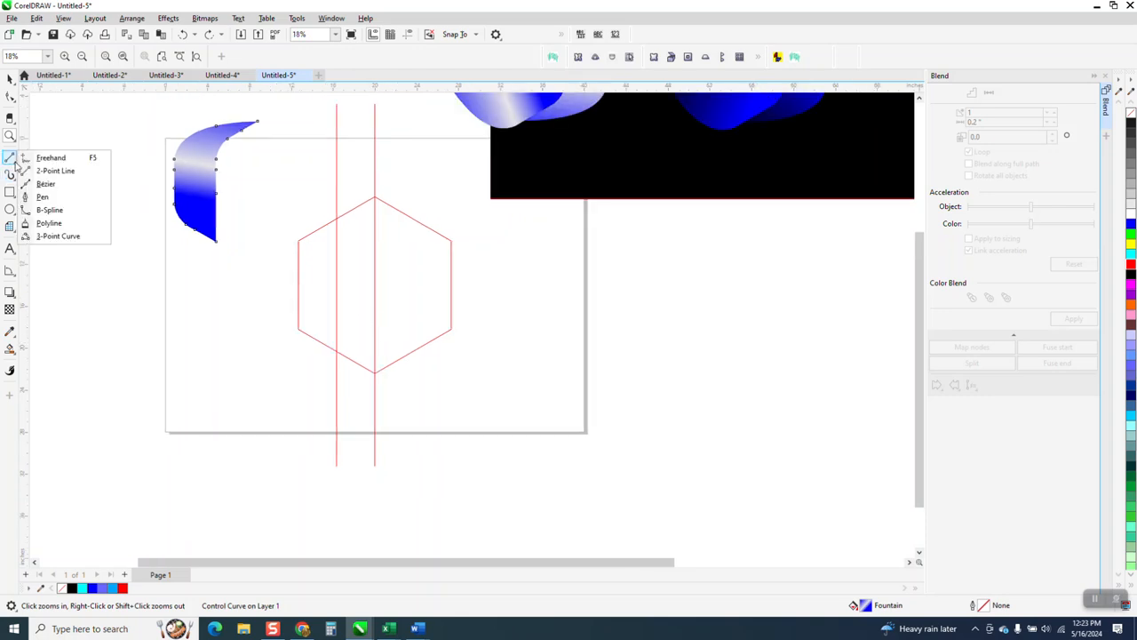
click(57, 235)
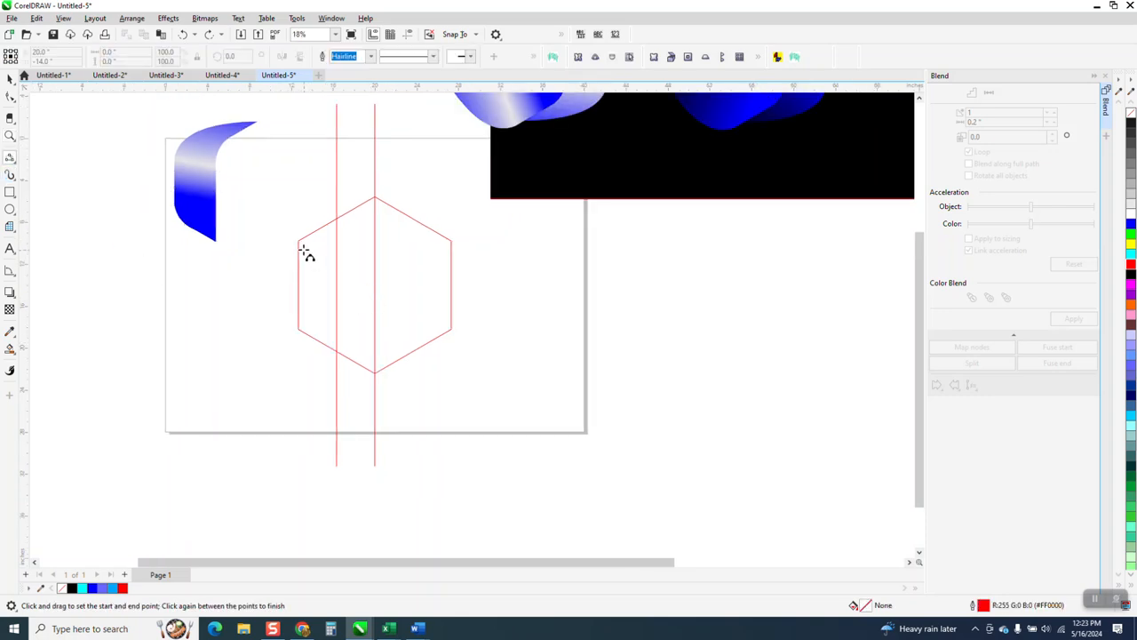
drag(299, 241, 374, 197)
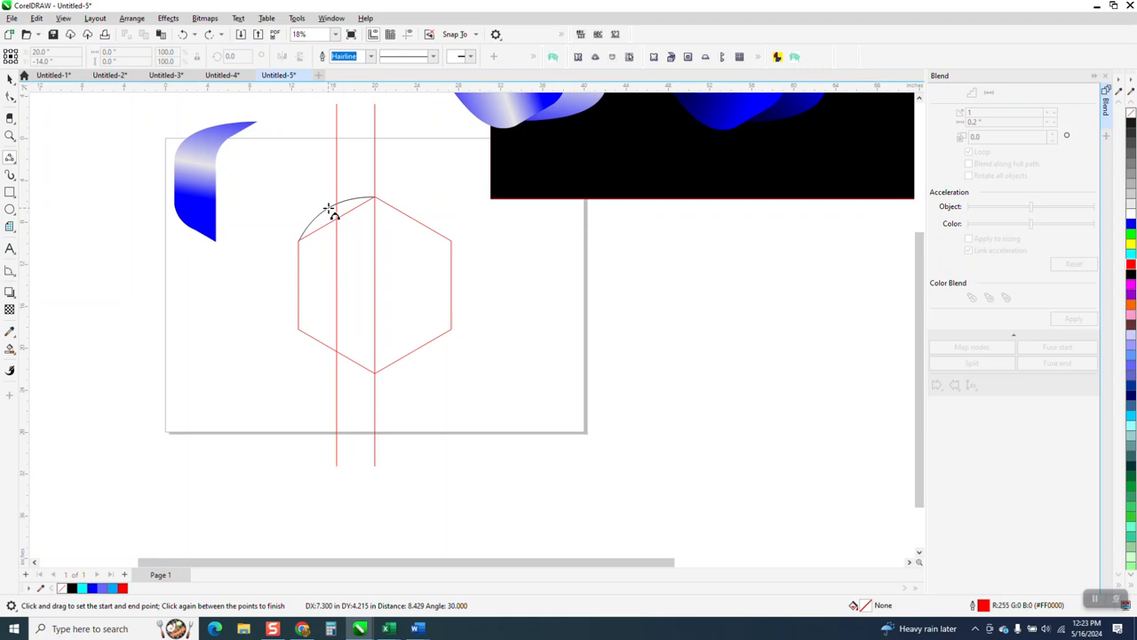
click(328, 208)
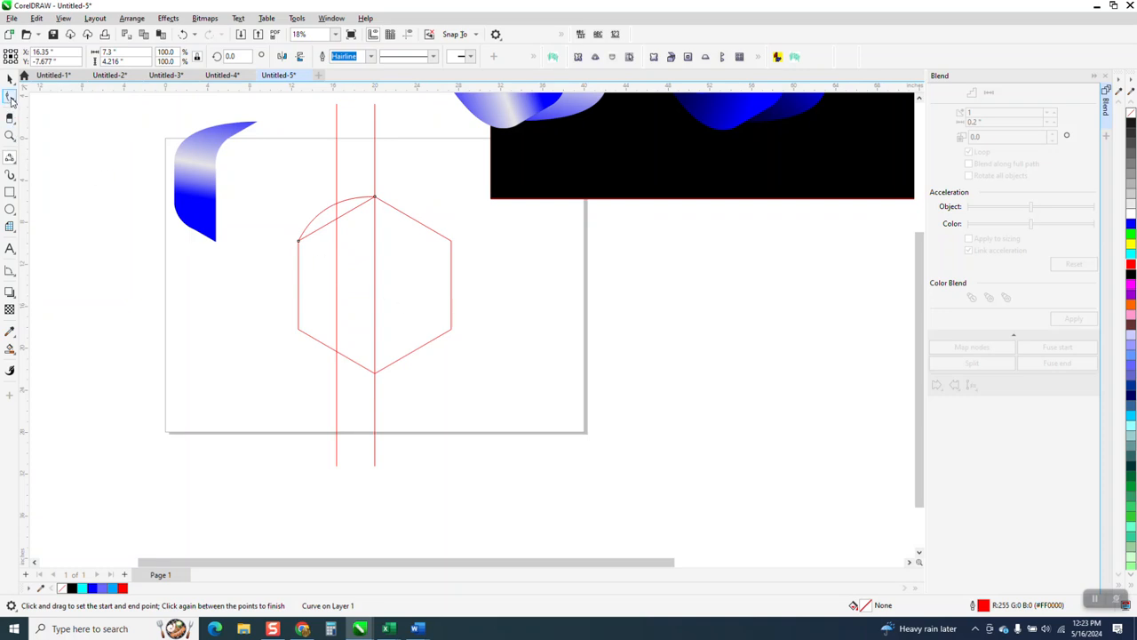
Remove the outer half of the hexagon's upper-left edge and the vertical line's stretch between that edge and the arc using Virtual Segment Delete.
click(15, 127)
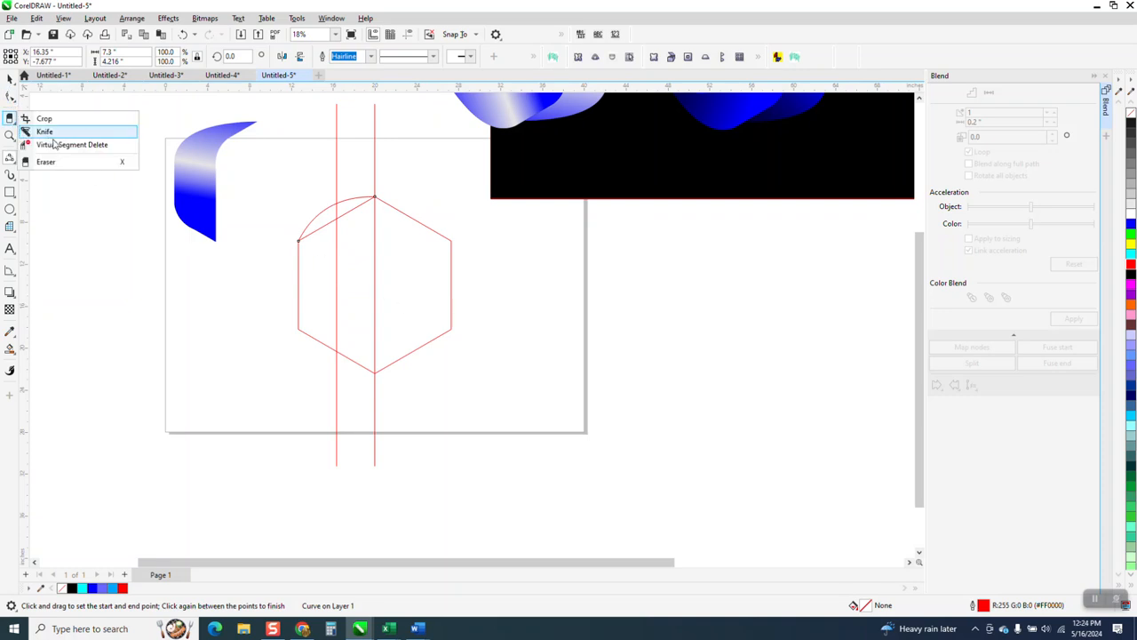
click(53, 145)
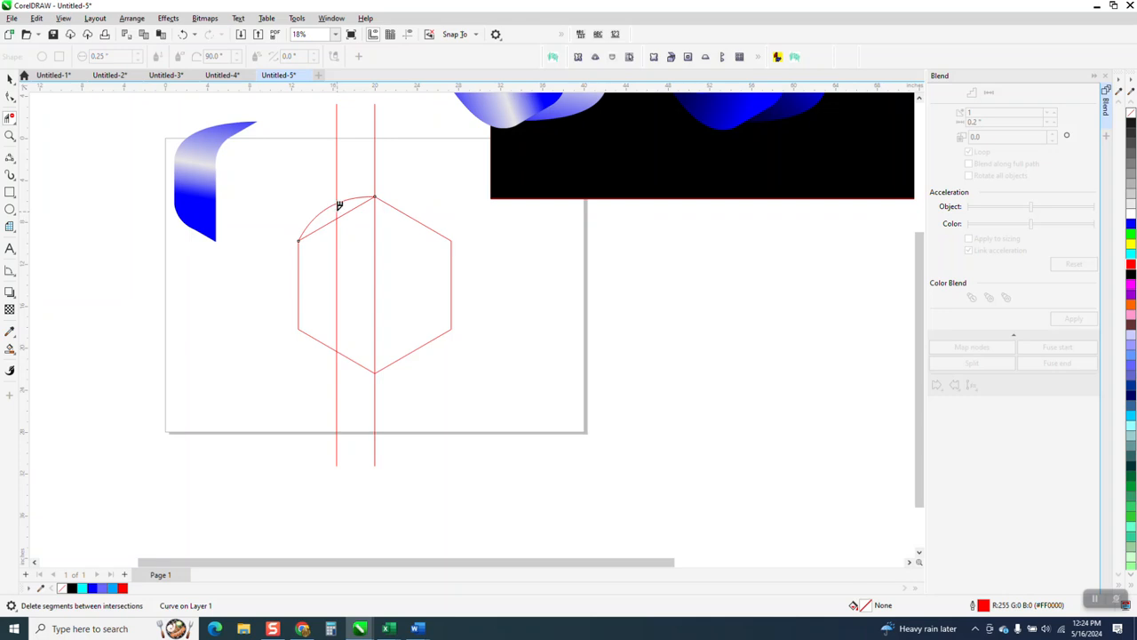
click(323, 225)
scroll(347, 222, down, 1)
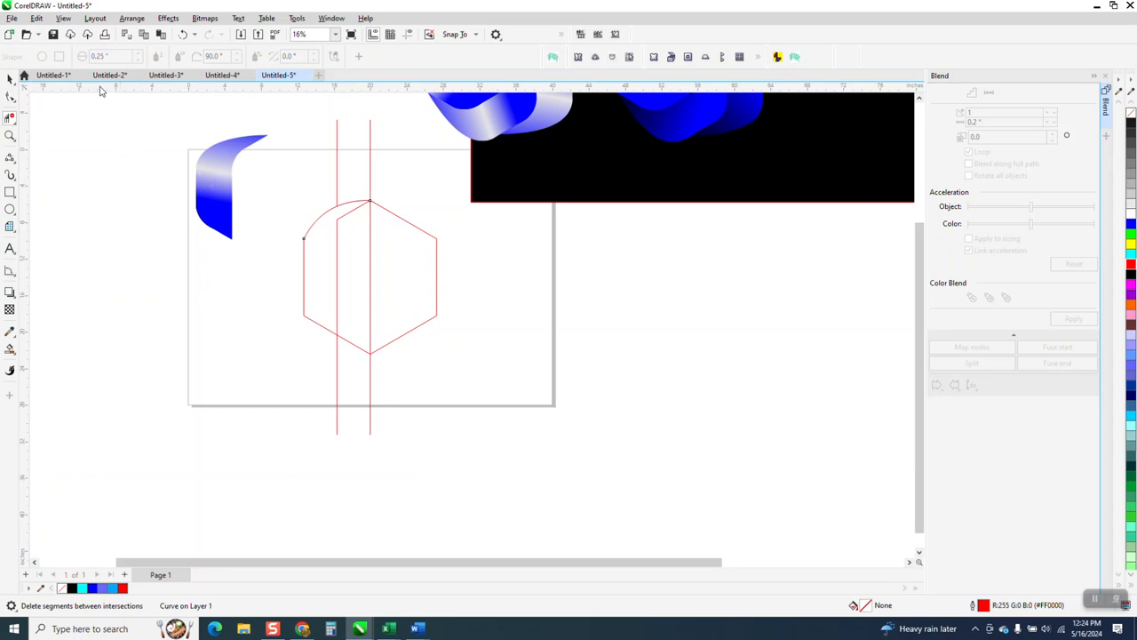
Try deleting the hexagon's open end node at the left vertical line.
click(9, 135)
drag(234, 150, 493, 338)
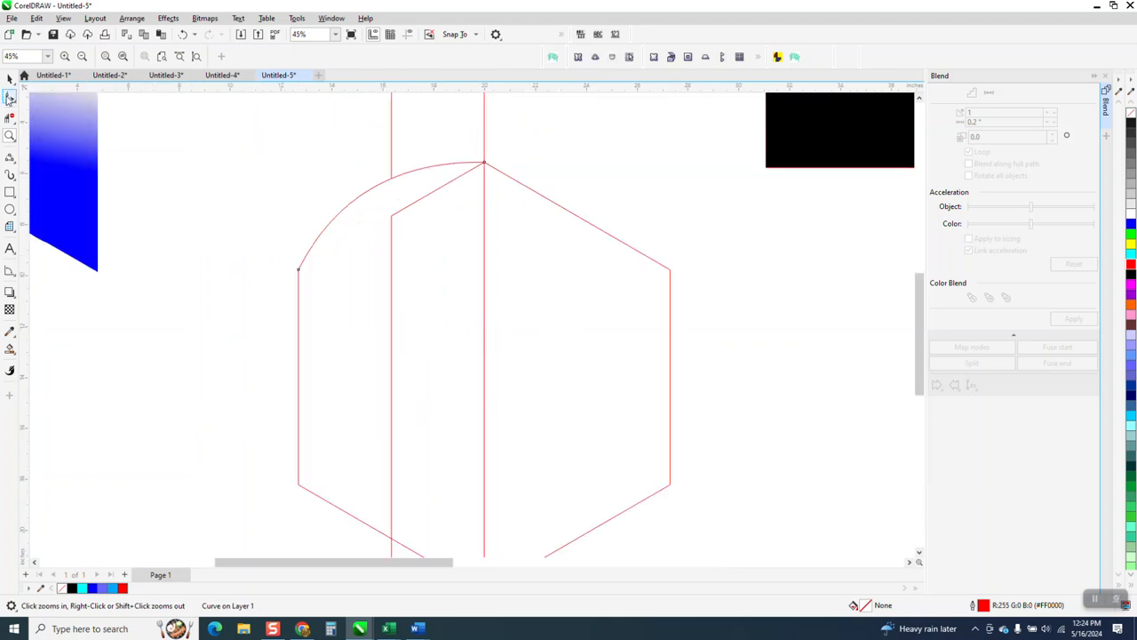
click(9, 96)
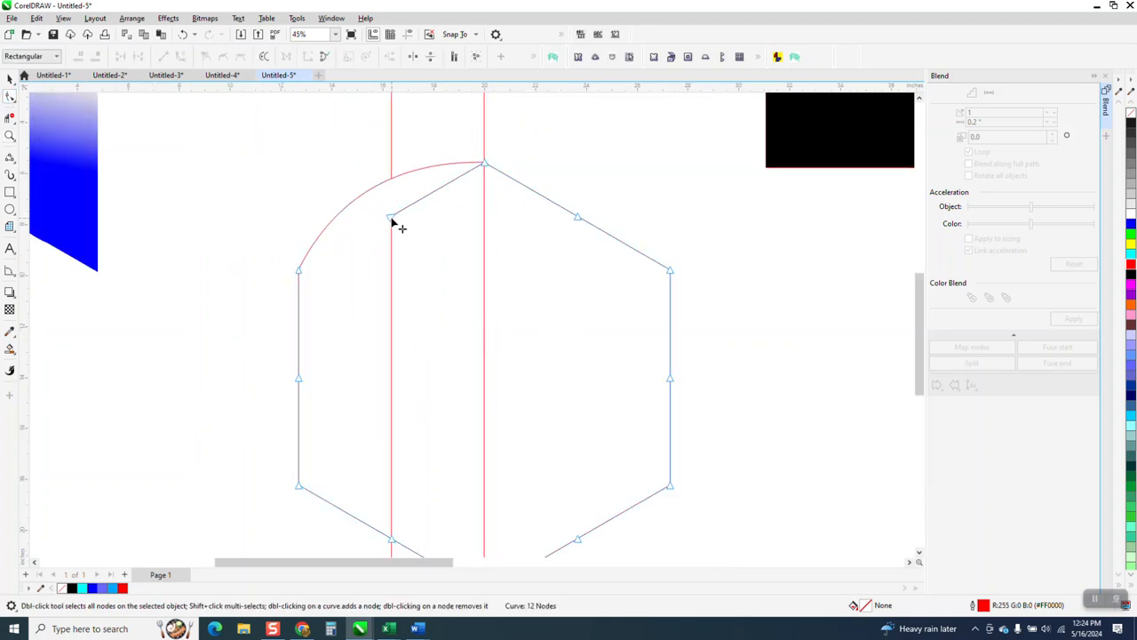
scroll(392, 223, down, 3)
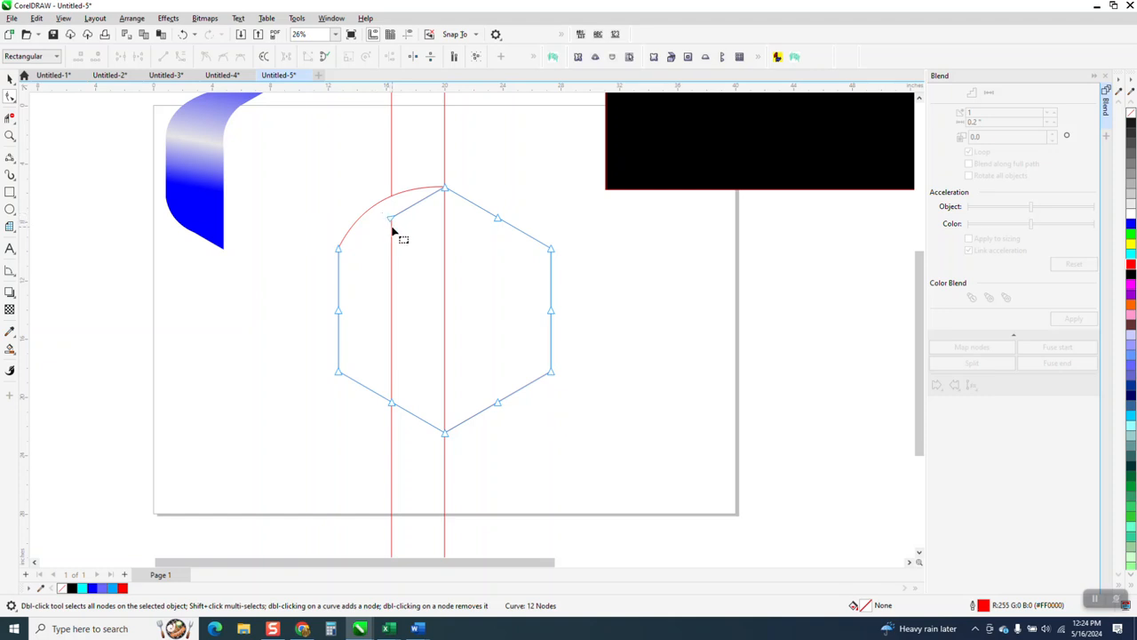
click(391, 219)
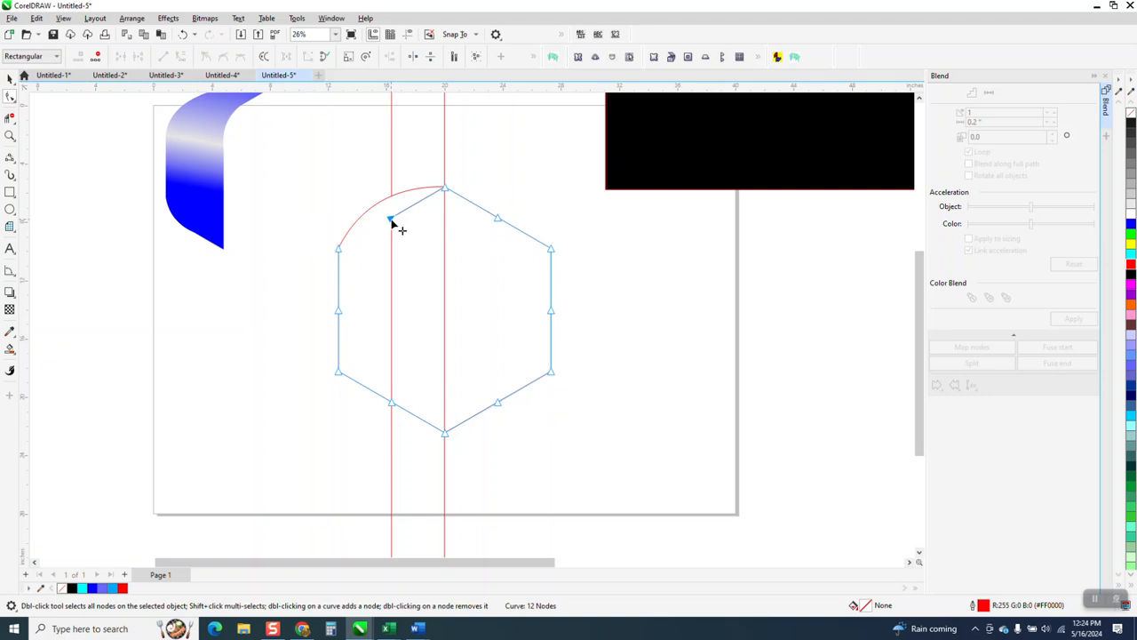
key(Delete)
click(392, 248)
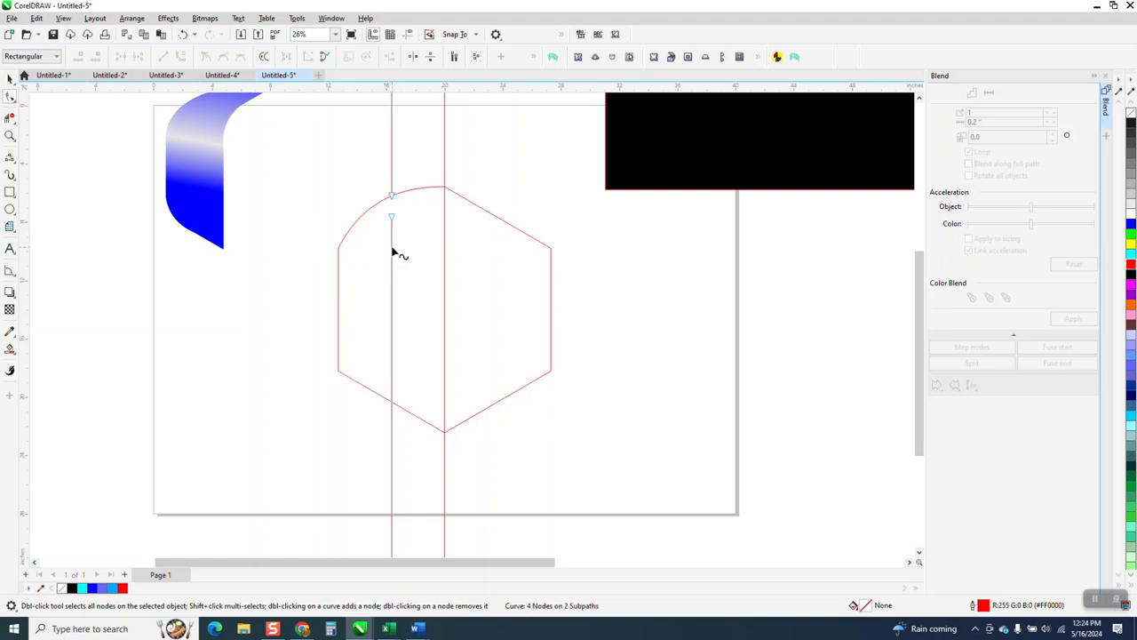
click(11, 119)
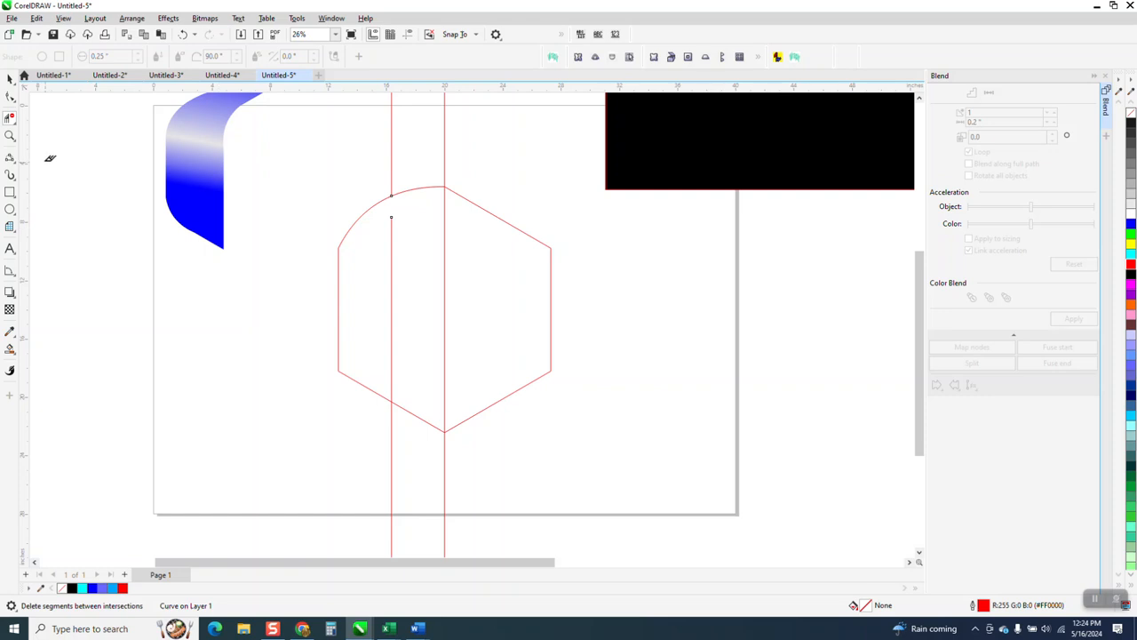
click(11, 80)
click(391, 310)
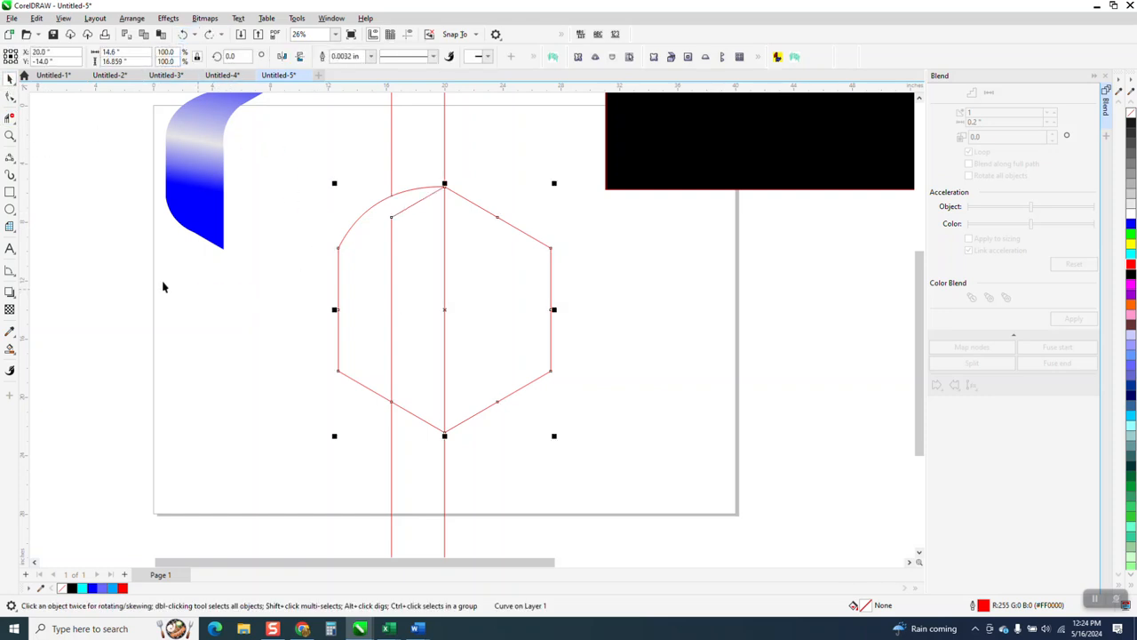
Smart-fill the region enclosed by the arc, the hexagon's left side and the left vertical line with orange and no outline.
click(10, 348)
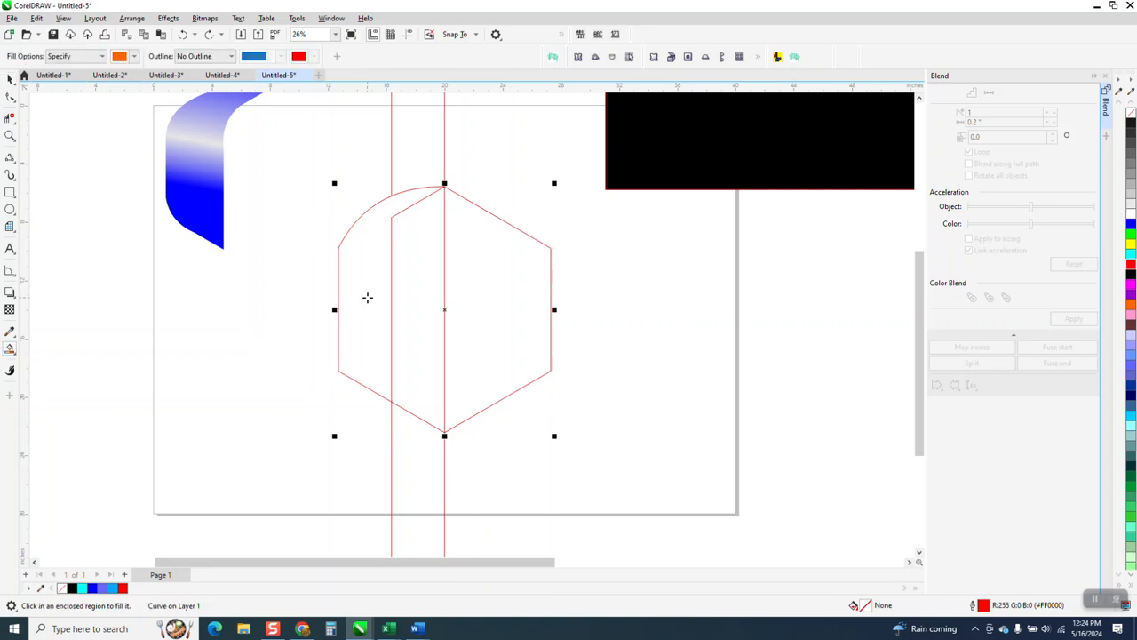
click(368, 297)
scroll(277, 266, down, 2)
click(10, 80)
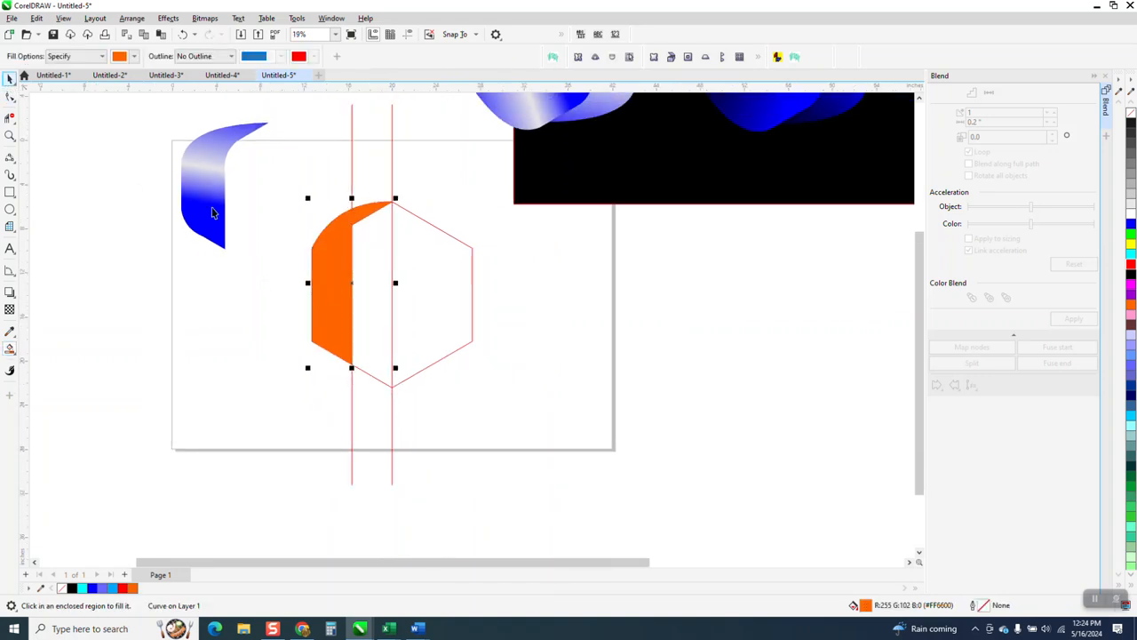
Try moving the orange segment down and to the left of the hexagon, and undo the move.
drag(337, 269, 237, 345)
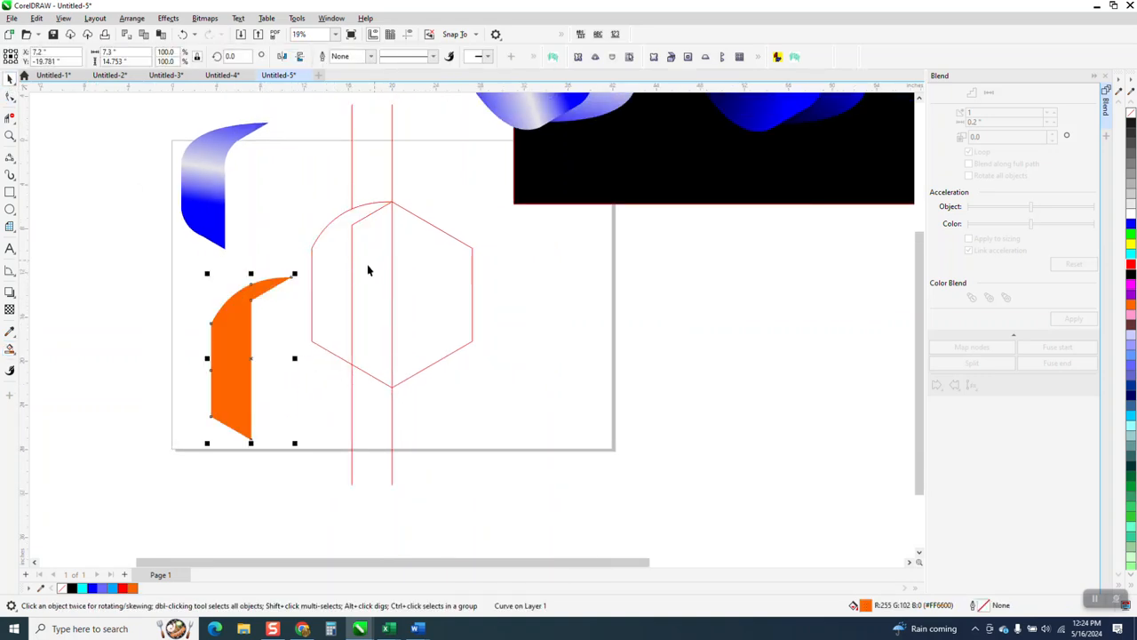
click(183, 34)
click(183, 34)
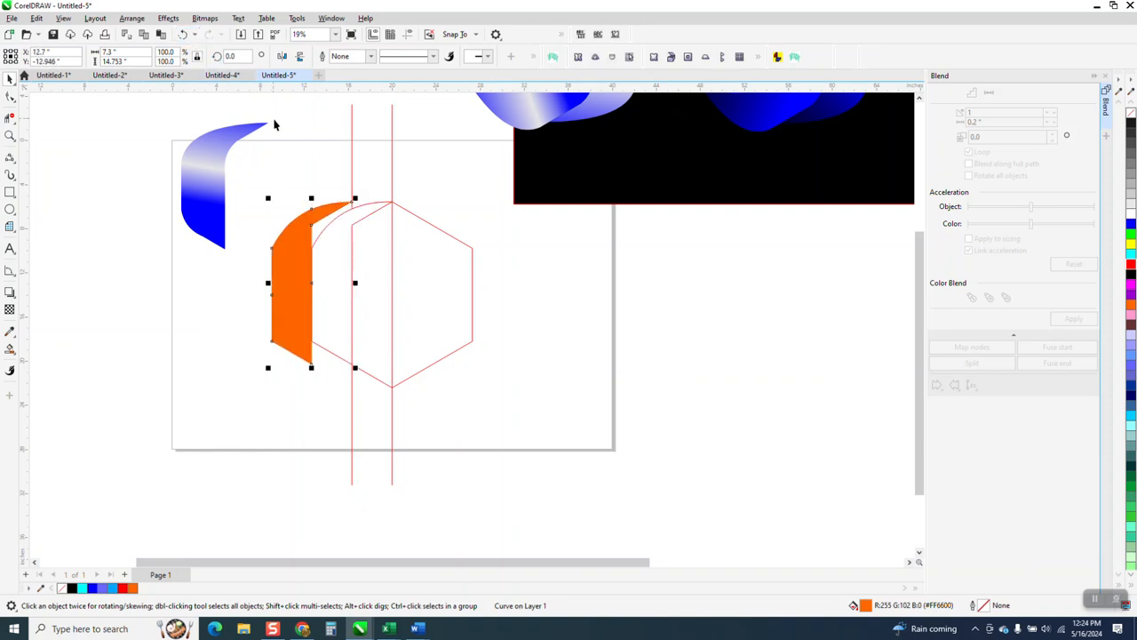
Nudge the orange segment to 7.3 inches left of its original place and replace its fill with a dark hairline outline.
key(Left)
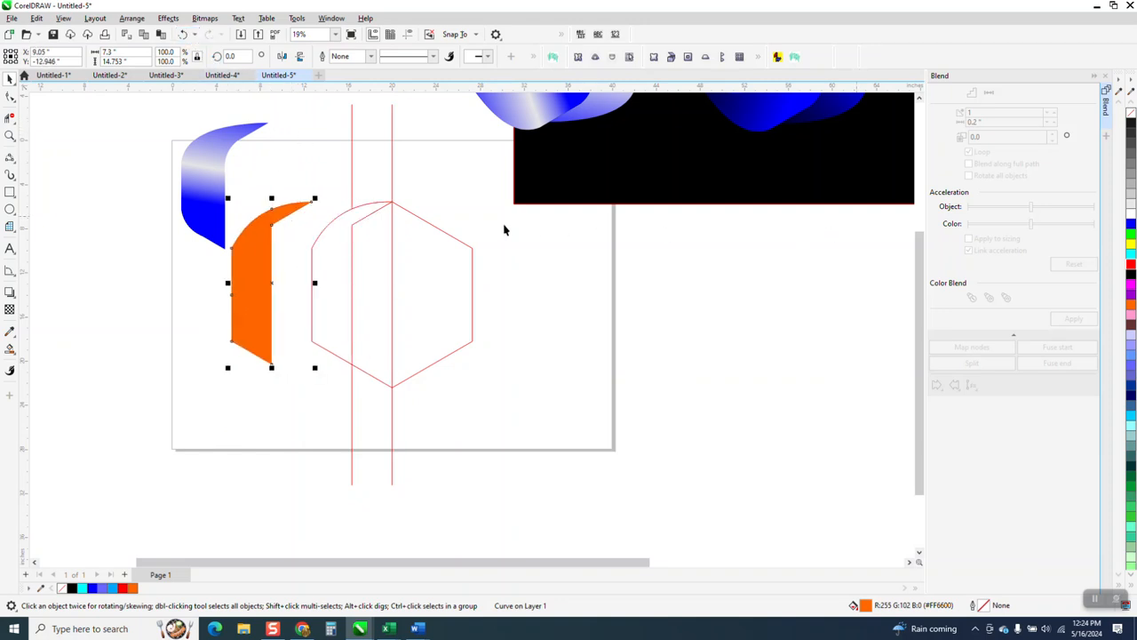
click(1131, 112)
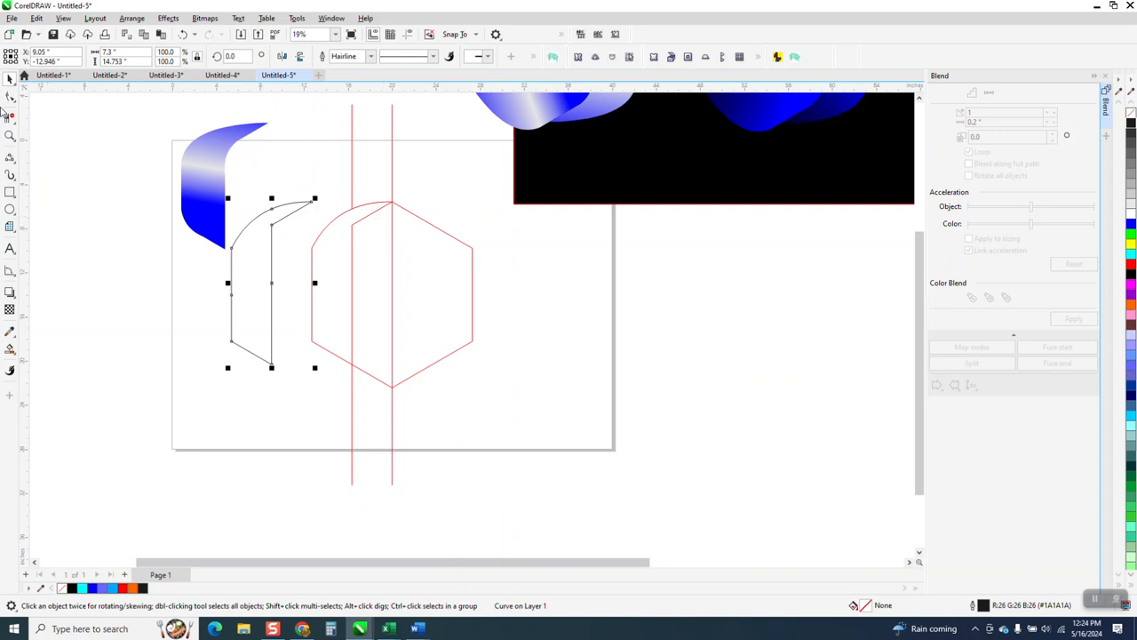
Try deleting the inner corner node of the outlined segment, and undo it.
click(13, 100)
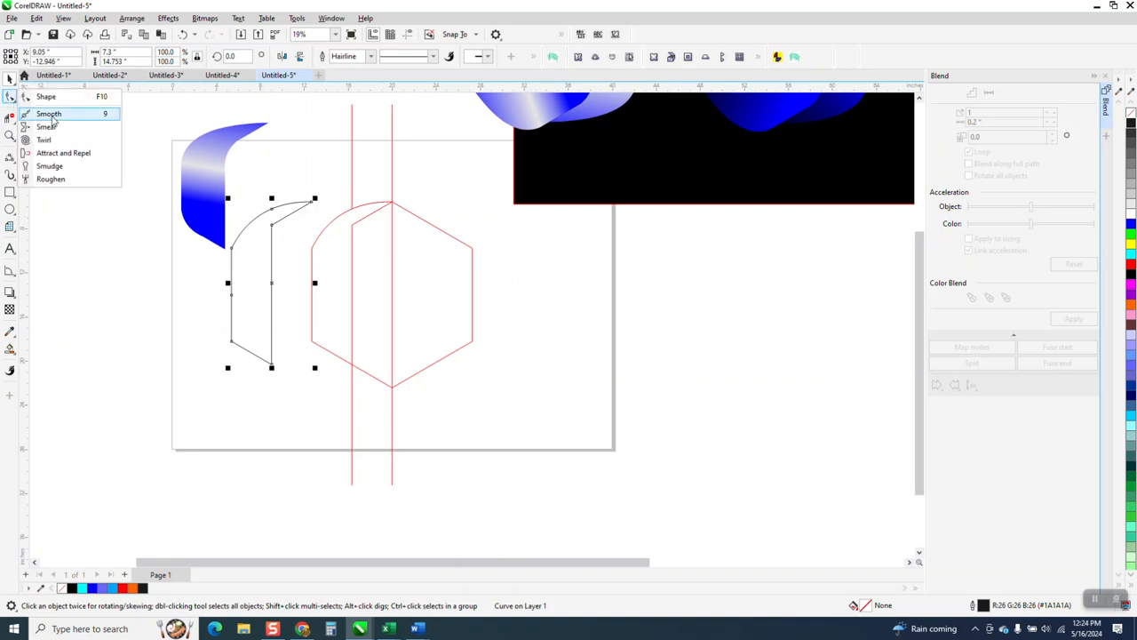
click(44, 96)
click(276, 230)
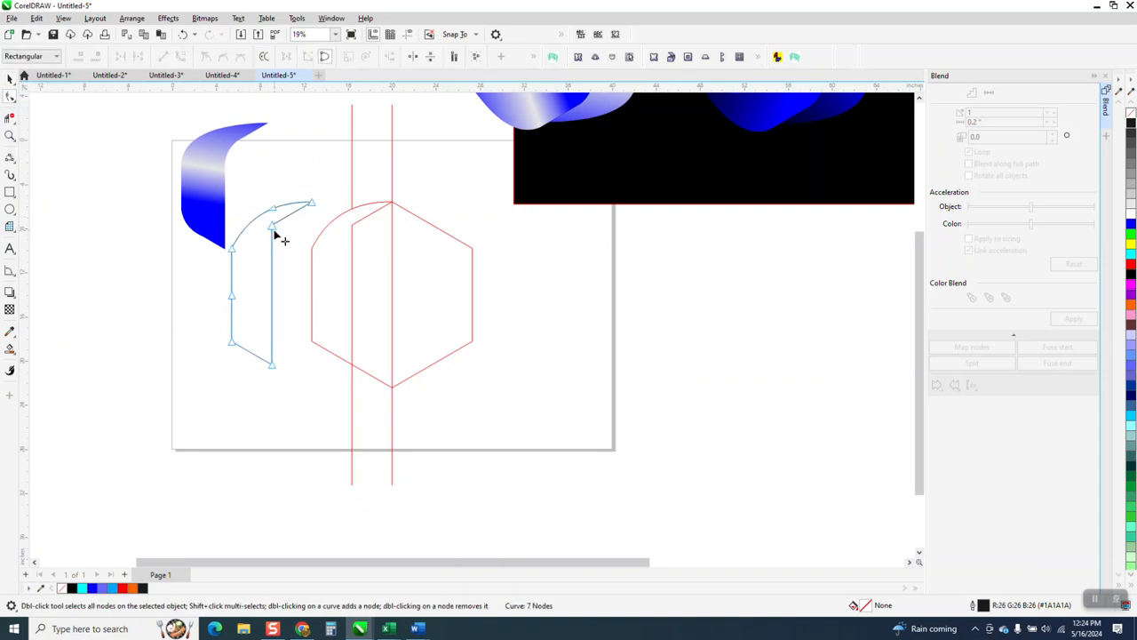
key(Delete)
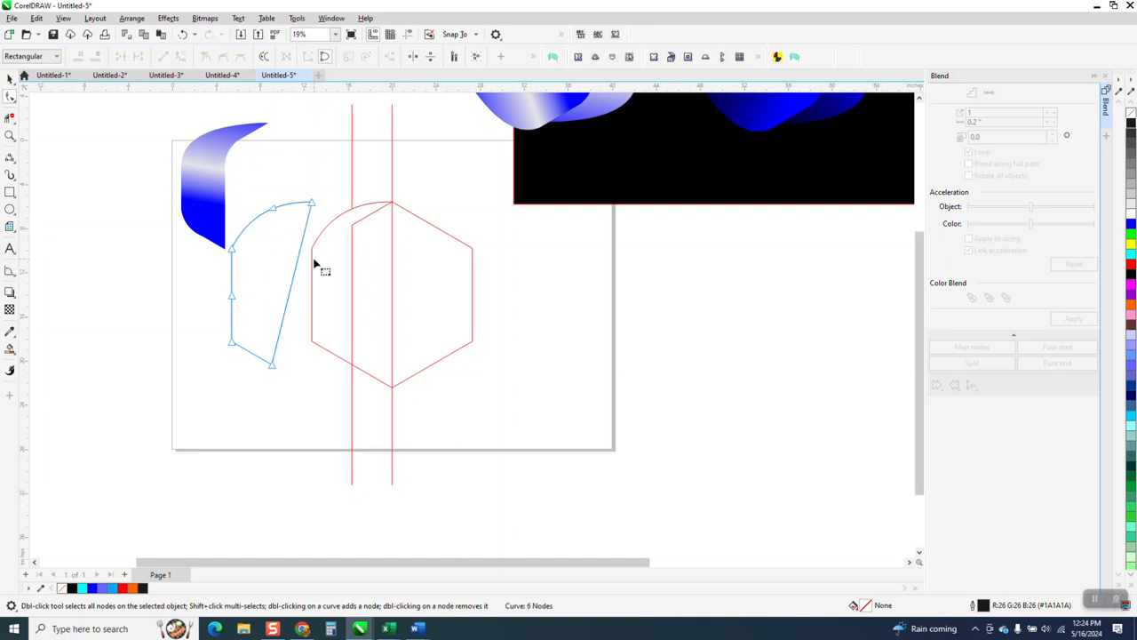
click(182, 34)
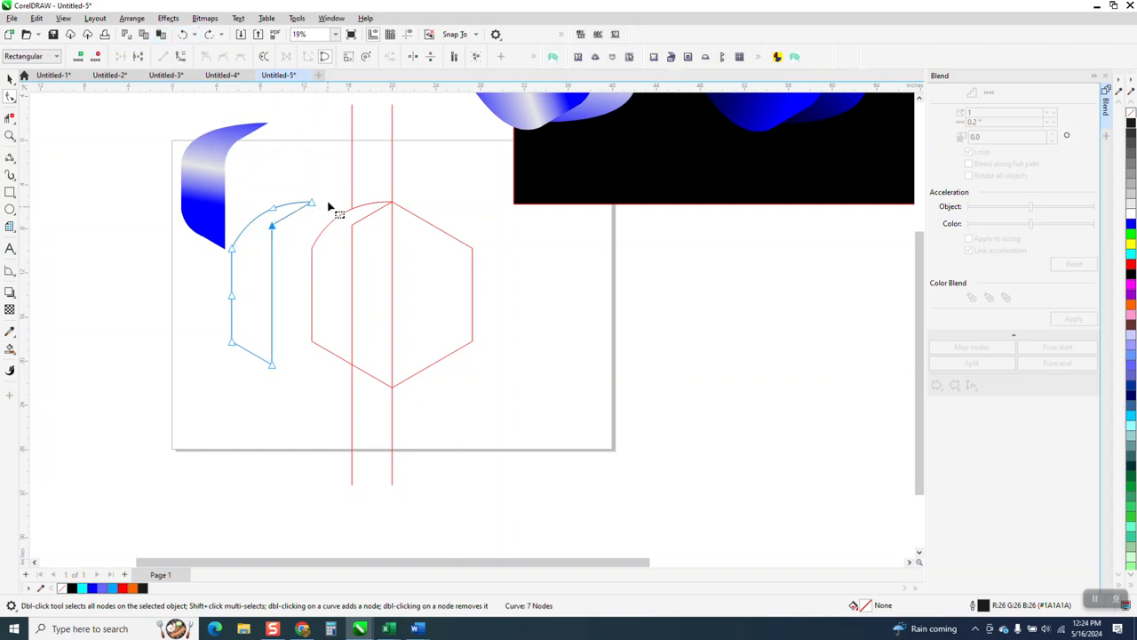
Convert the outlined segment's inner edge to curves and delete its inner corner node to smooth the edge.
drag(325, 188, 259, 384)
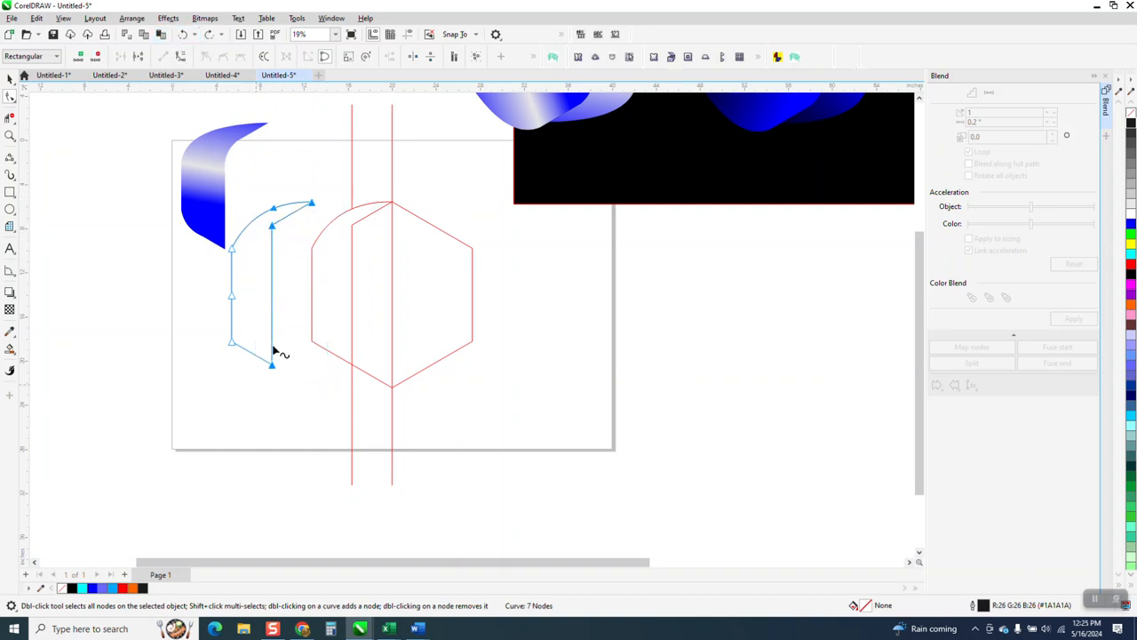
right_click(275, 228)
click(325, 310)
double_click(274, 230)
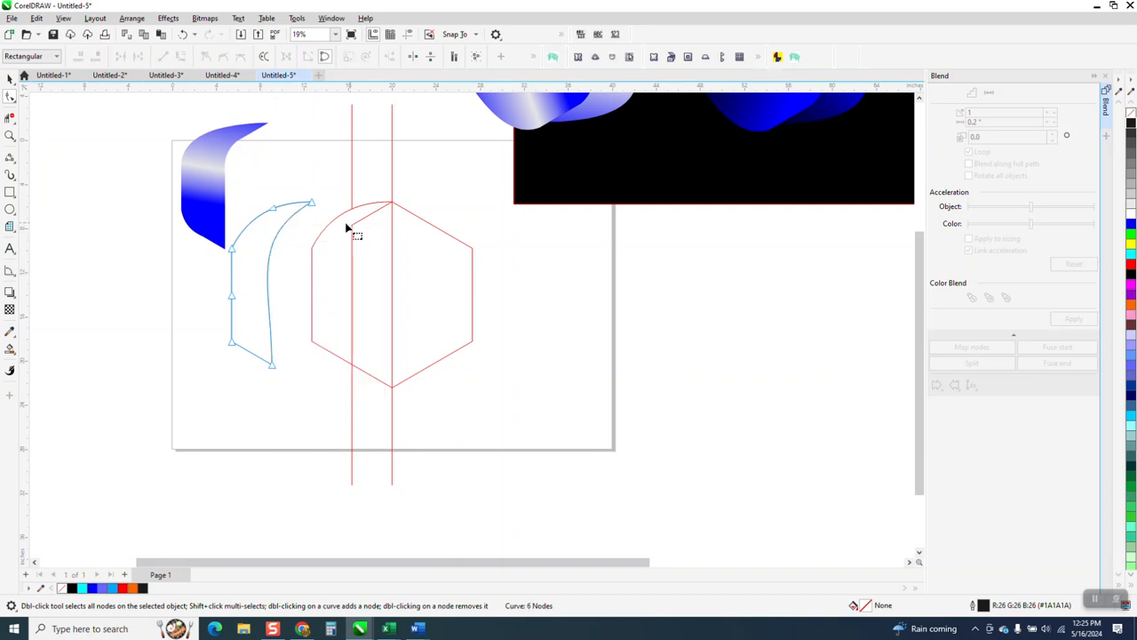
Move the hexagon, the arc and the vertical lines together 21.9 inches to the right.
scroll(324, 244, down, 1)
click(8, 78)
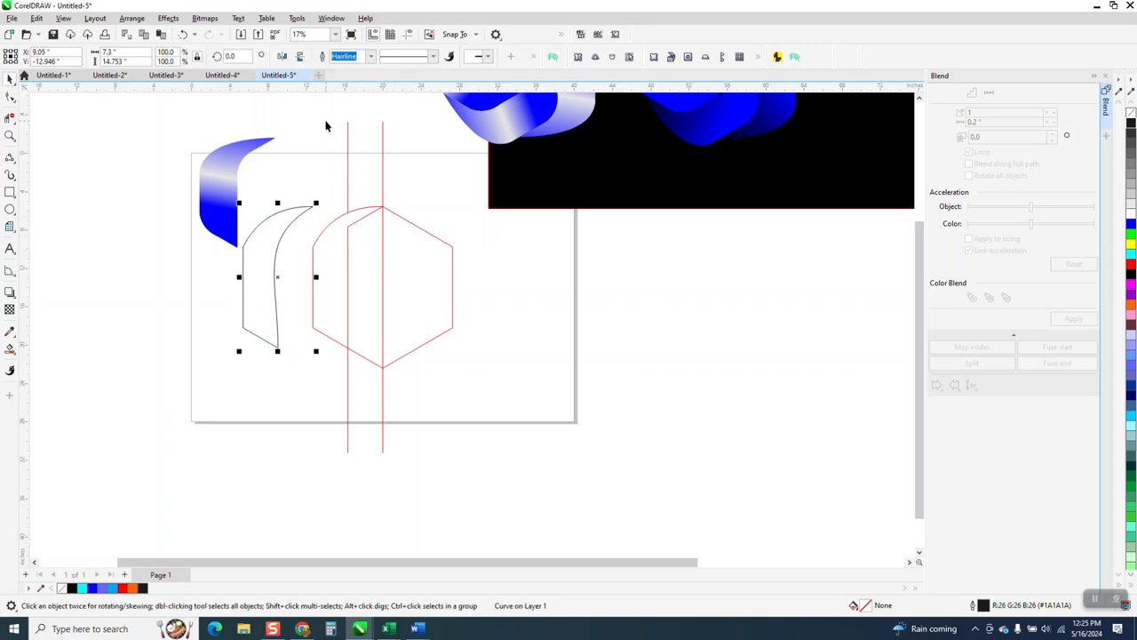
drag(309, 118, 538, 488)
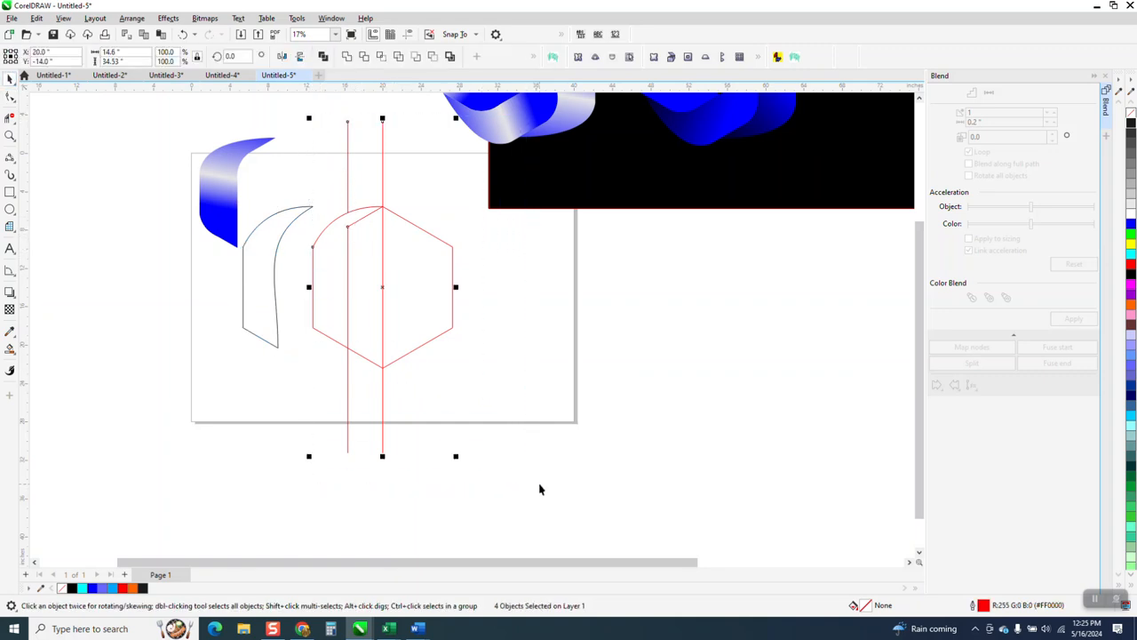
key(Right)
key(Right)
key(Right)
key(Right)
key(Right)
key(Right)
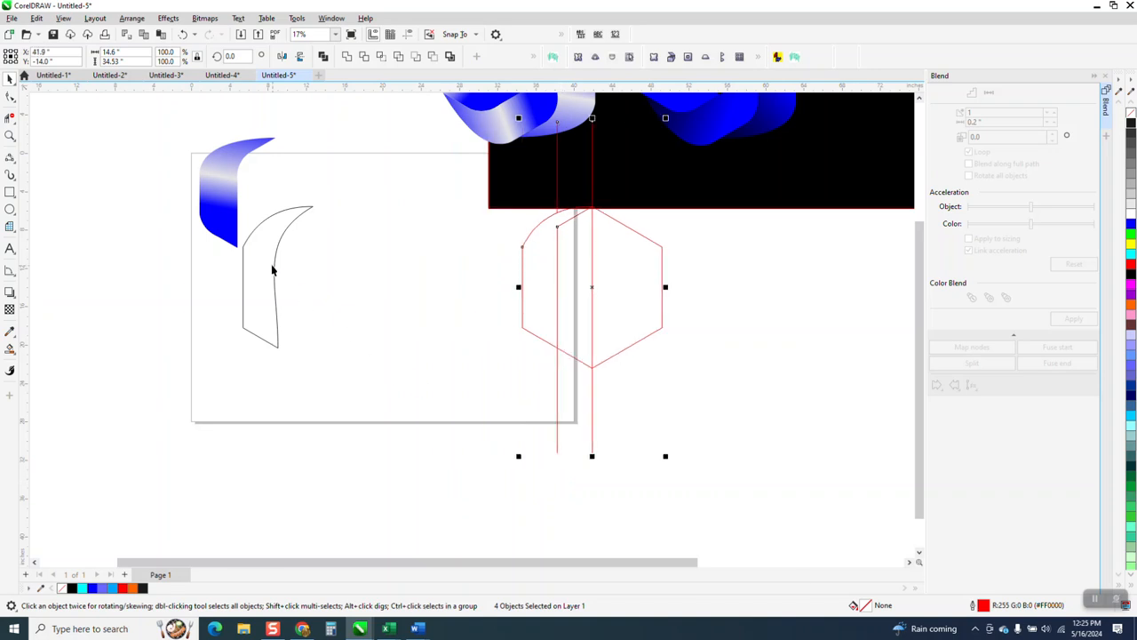
Move the outlined curved segment 7.3 inches to the right, back to its original place.
click(271, 265)
key(Right)
key(Right)
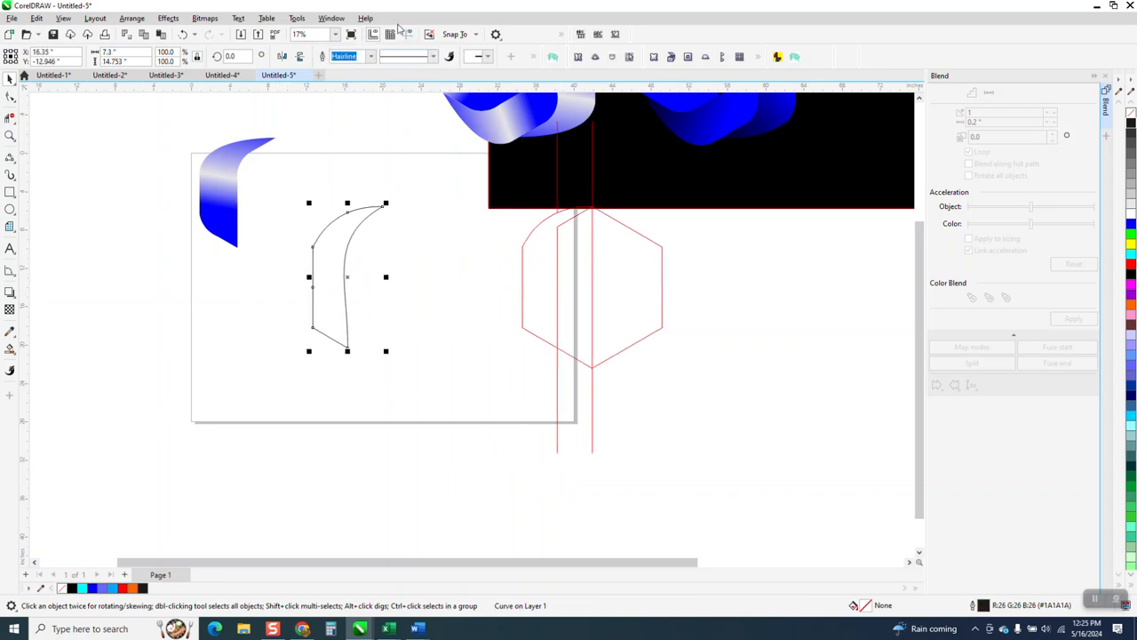
Show the guidelines and place the outlined segment's rotation centre on their intersection at the page centre.
click(408, 34)
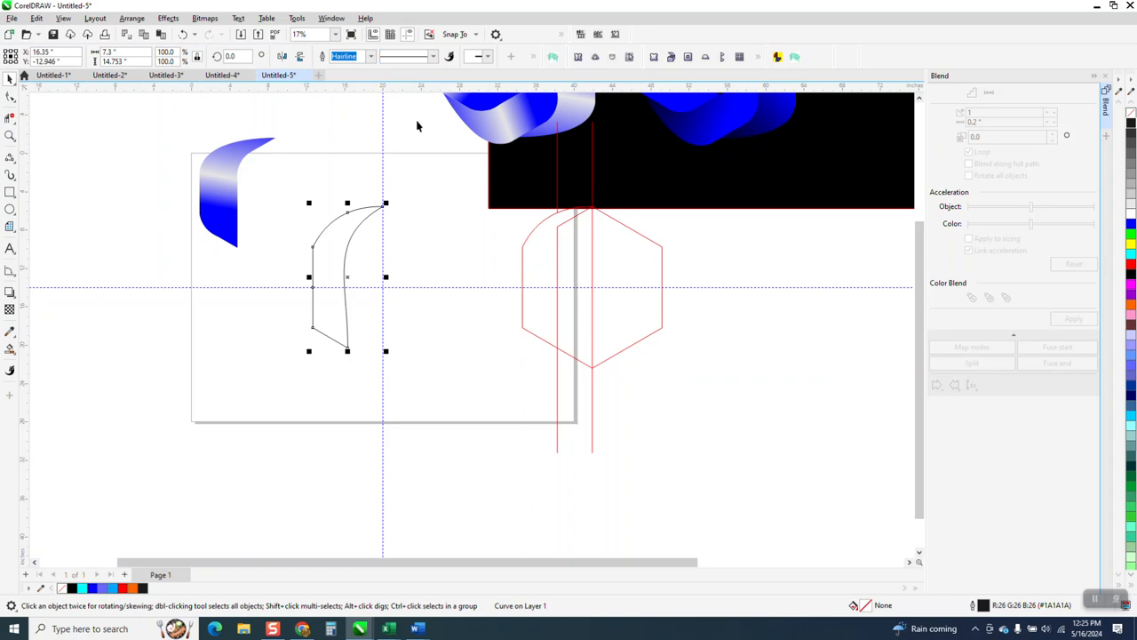
click(347, 277)
drag(348, 277, 380, 286)
click(362, 241)
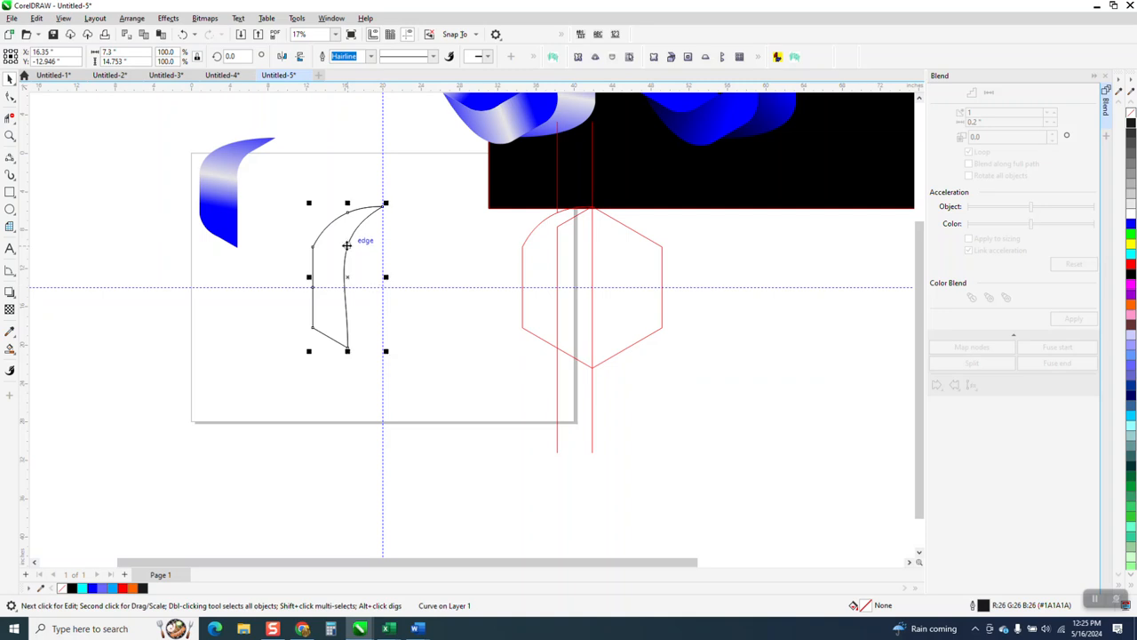
click(355, 255)
scroll(408, 446, down, 1)
scroll(489, 253, down, 1)
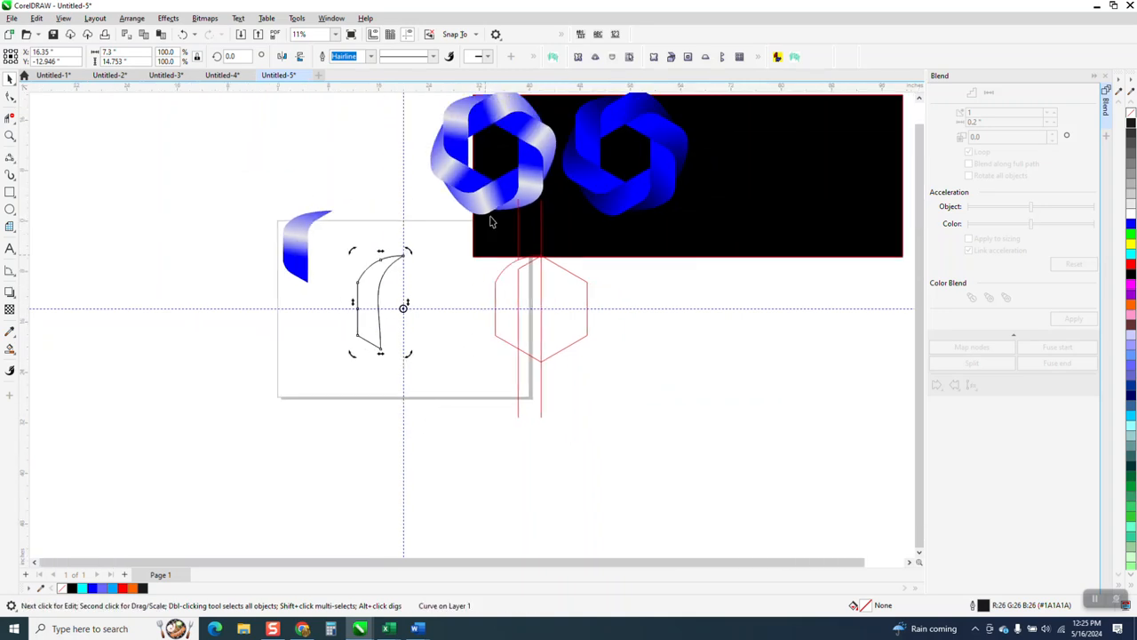
Rotate a copy of the outlined segment to 60 degrees about the page centre.
click(233, 56)
key(Return)
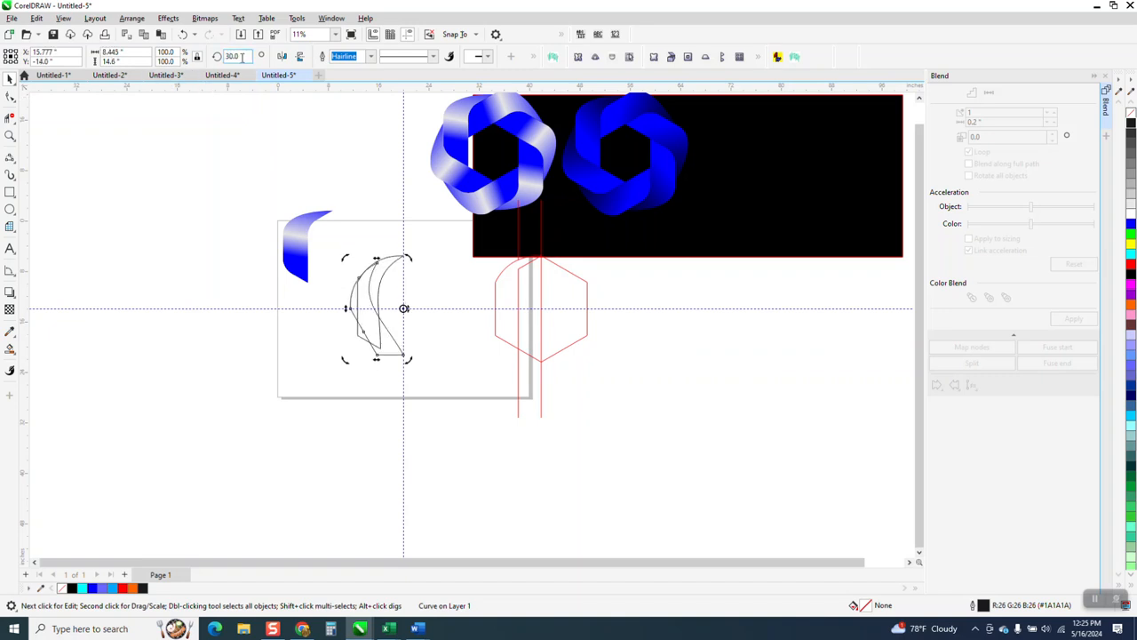
text(60)
key(Return)
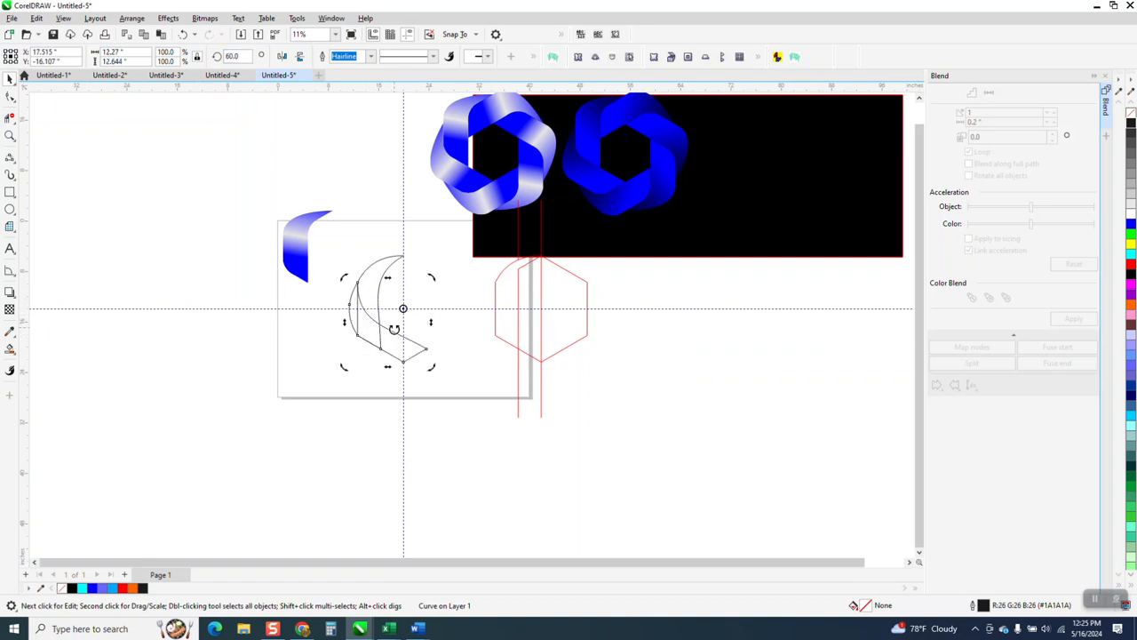
click(10, 348)
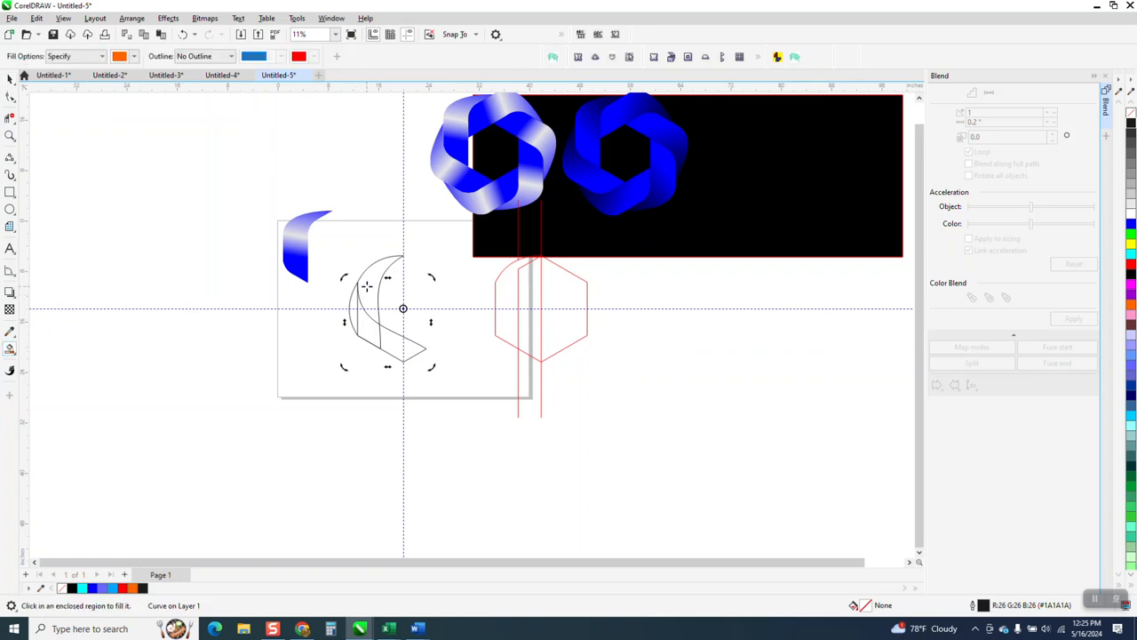
click(366, 288)
click(10, 78)
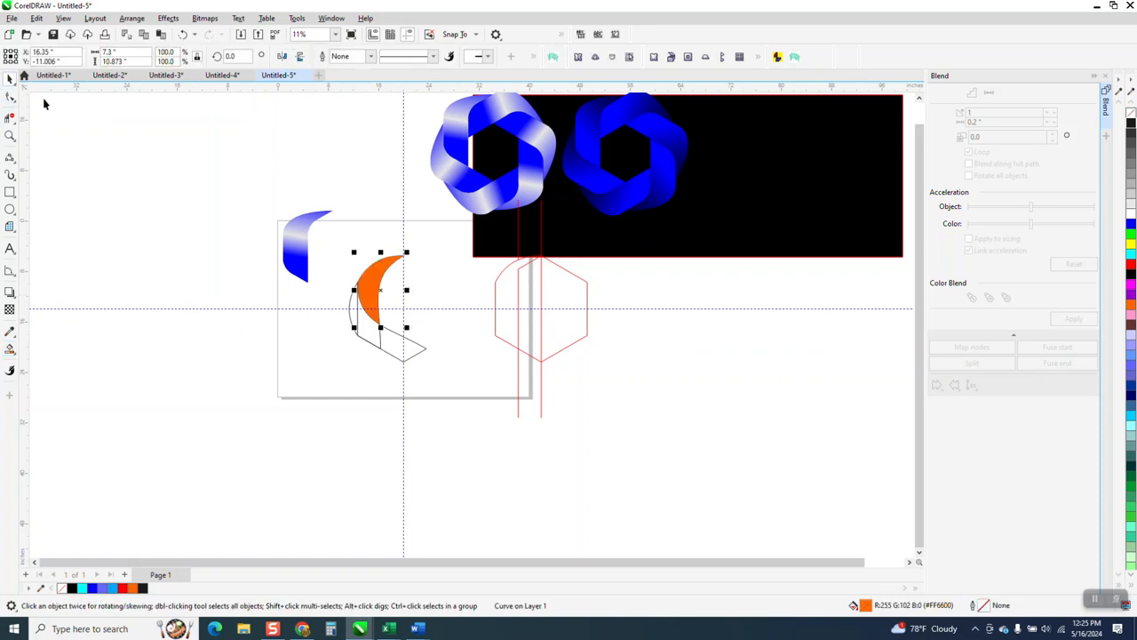
key(Up)
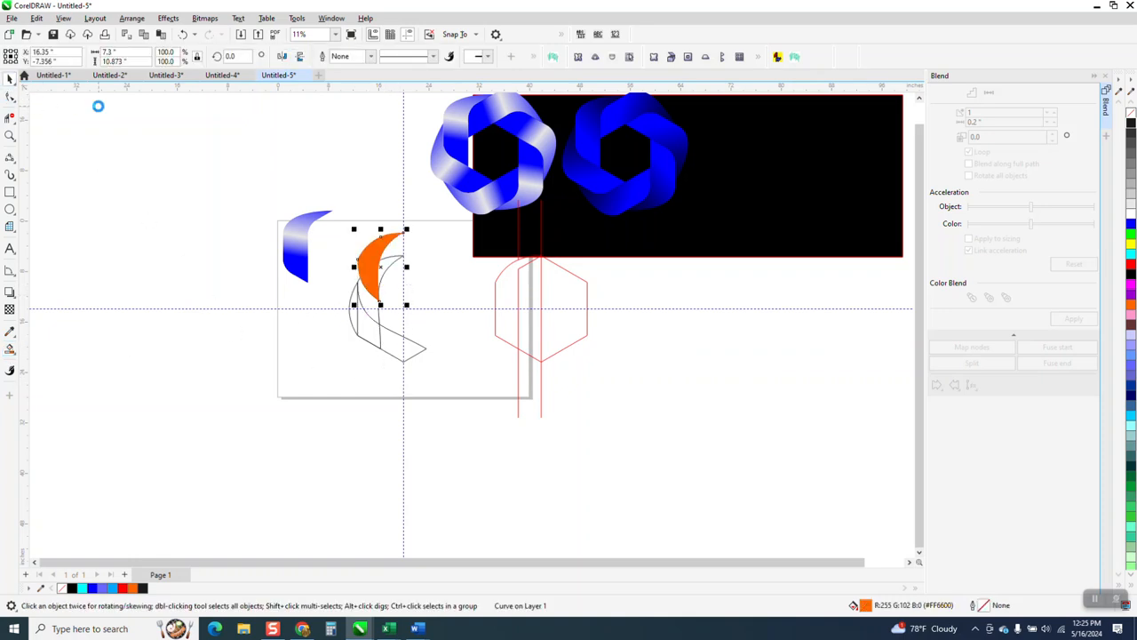
key(Up)
key(Up)
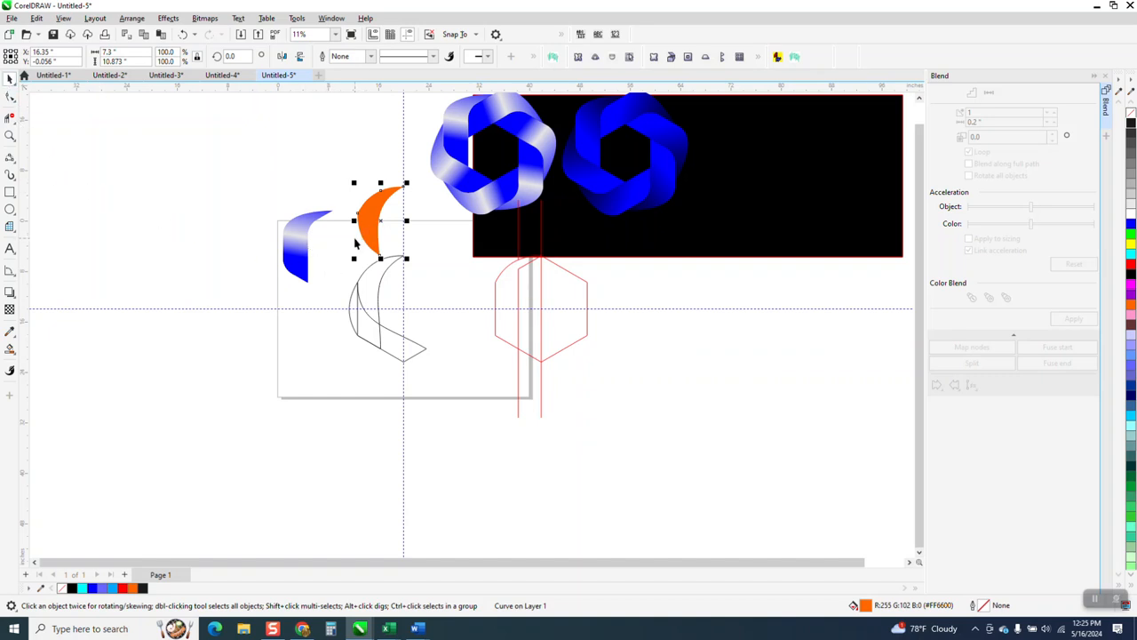
key(Delete)
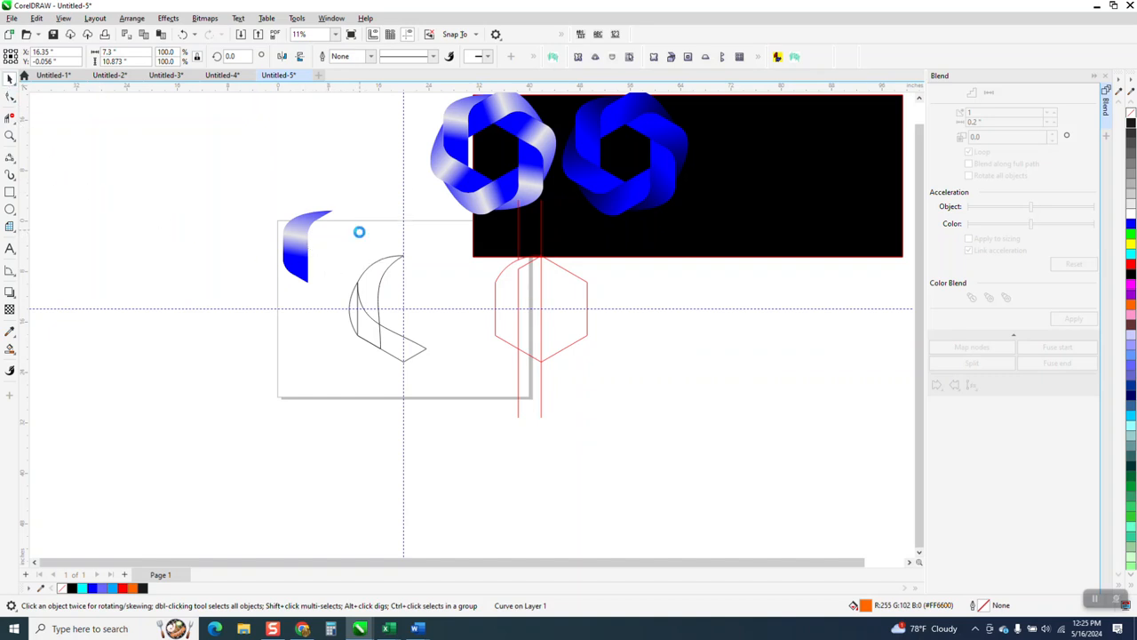
Remove the rotated copy's edge where it crosses the original segment and fill the whole segment orange with Smart Fill.
click(10, 118)
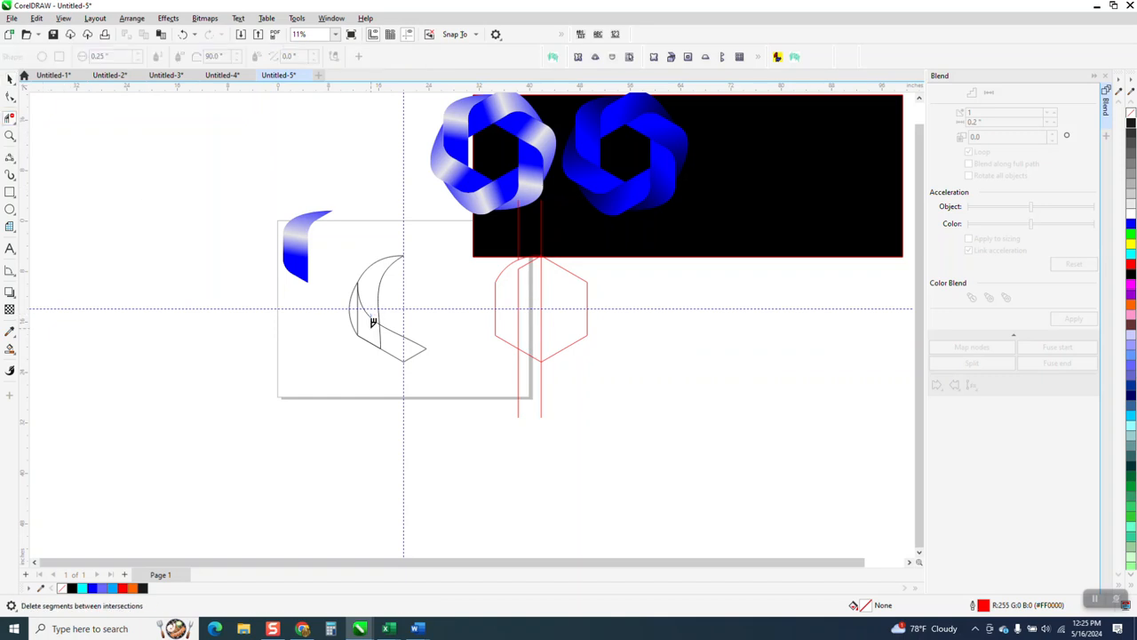
click(10, 349)
click(373, 302)
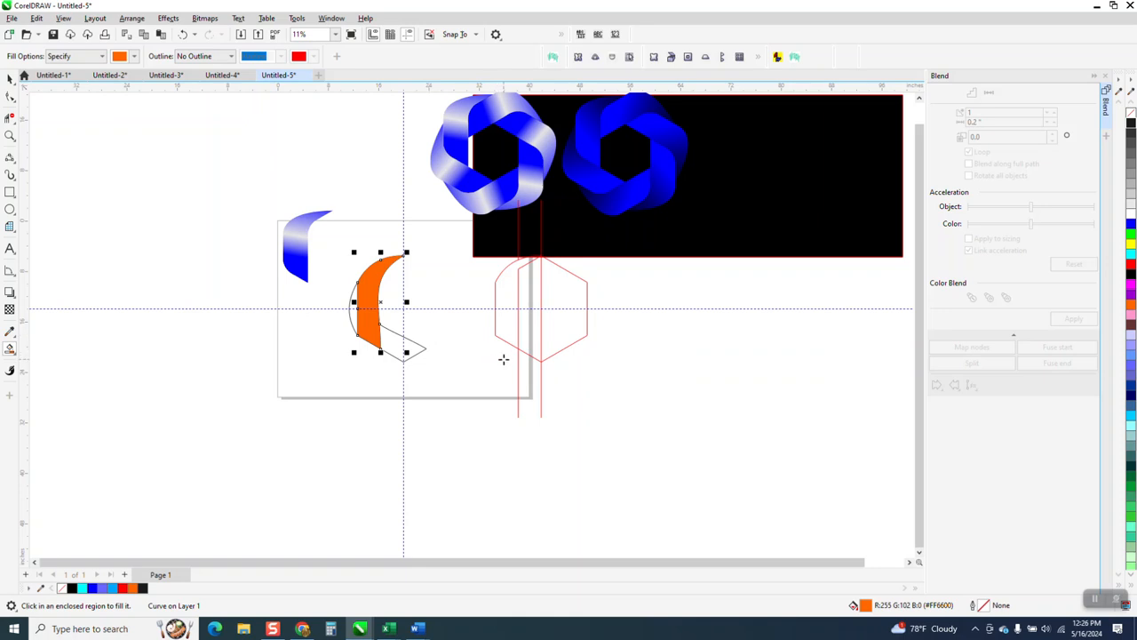
key(Down)
key(Down)
key(Down)
key(Down)
key(Down)
key(Down)
key(Down)
key(Down)
key(Up)
key(Up)
key(Up)
key(Up)
key(Up)
key(Up)
key(Up)
key(Up)
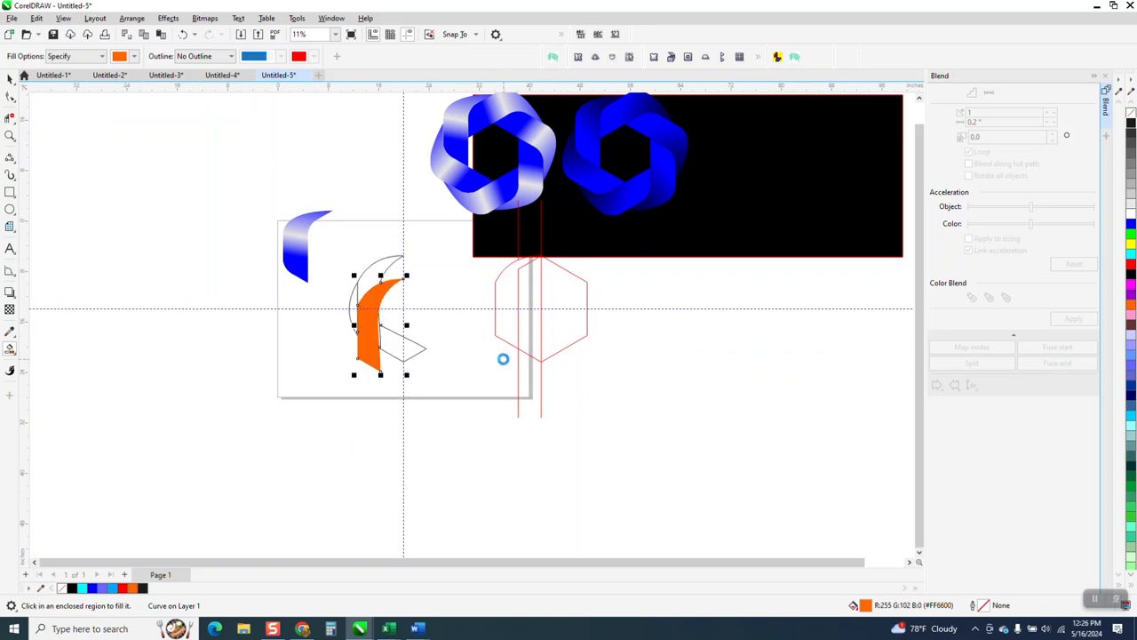
click(322, 155)
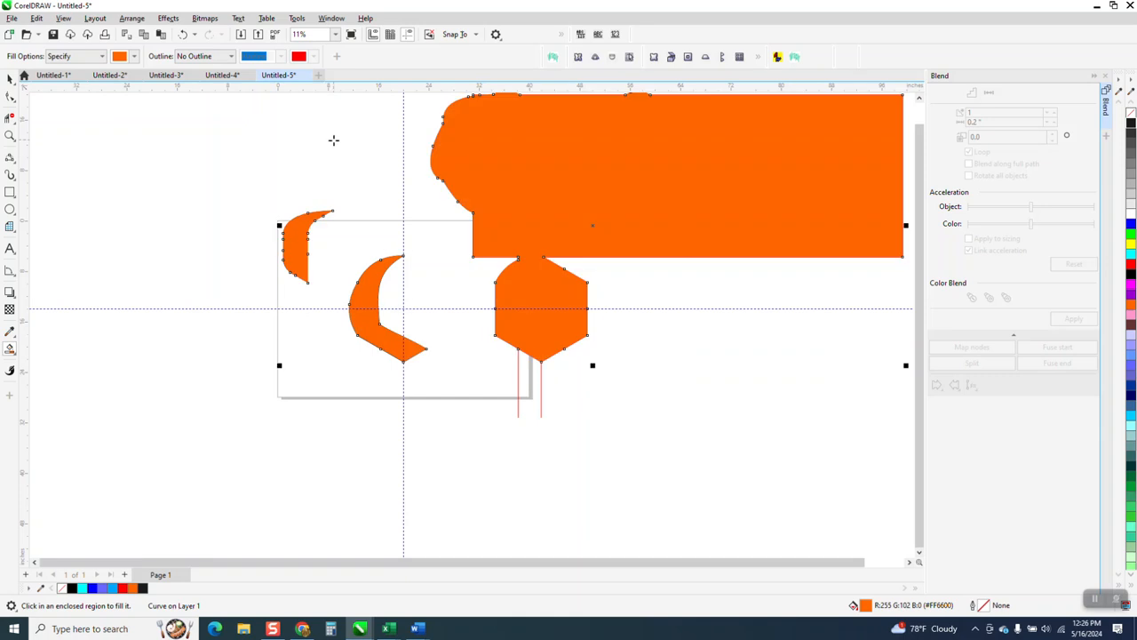
click(182, 34)
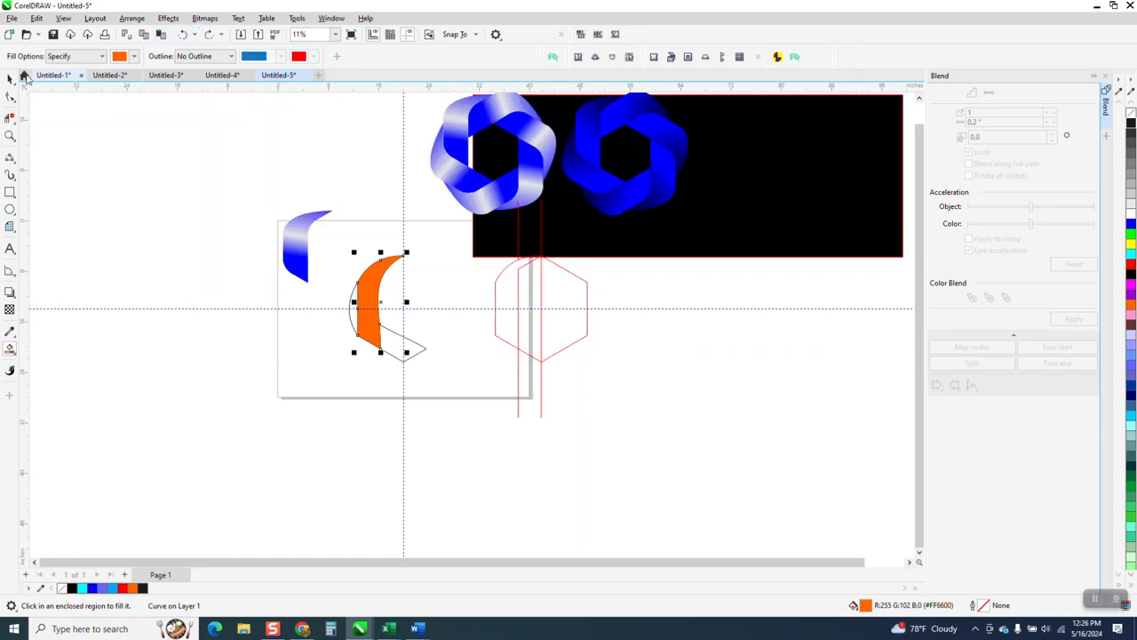
Set the nudge distance to 10 inches and move the orange segment 20 inches down, clear of the outlines.
click(9, 78)
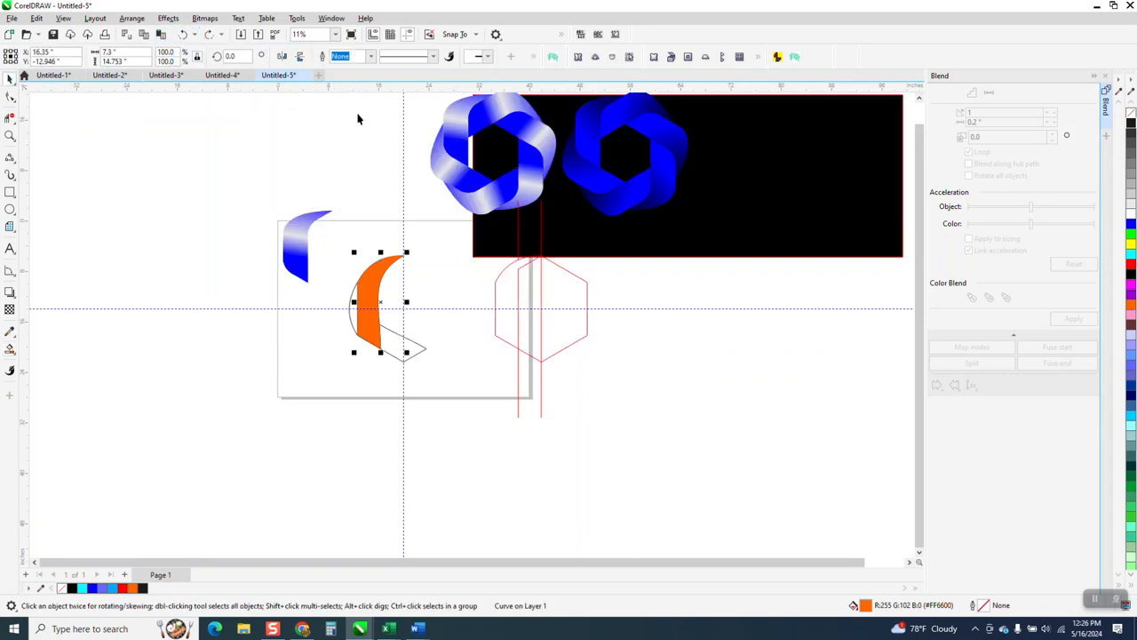
click(306, 148)
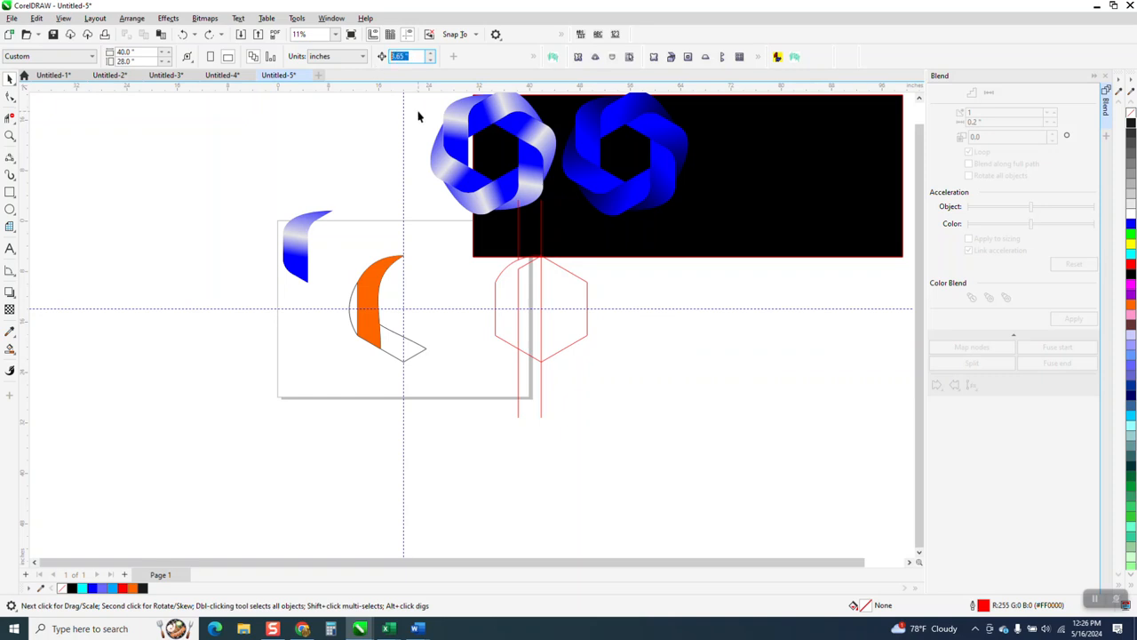
text(10)
click(361, 305)
key(Down)
key(Down)
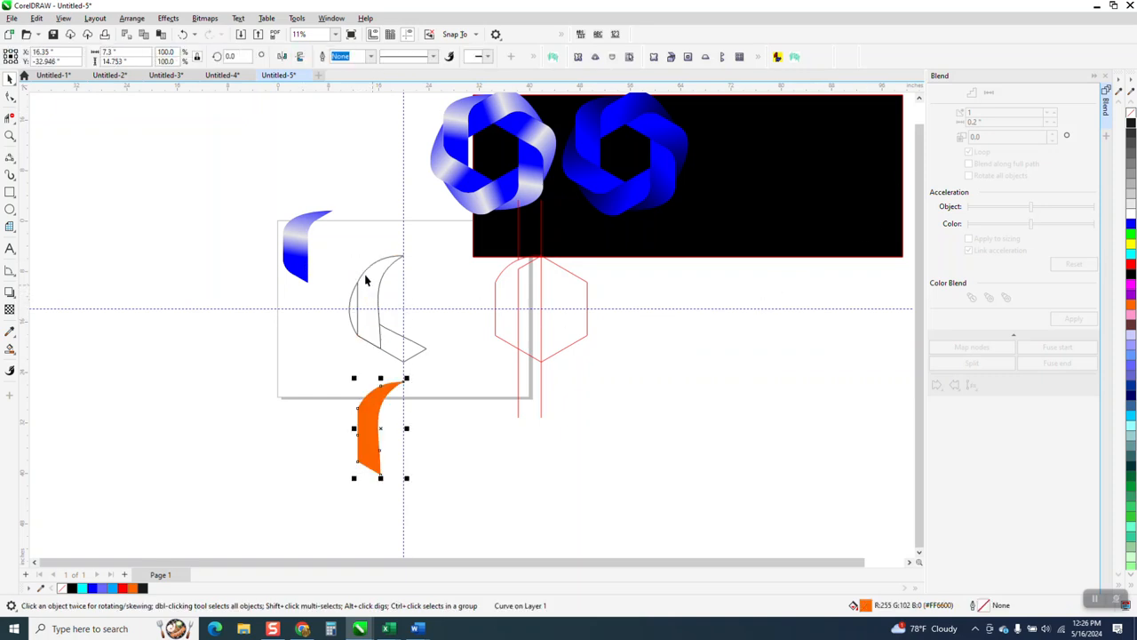
Move the two overlapping outlined segments together 30 inches up, off the page.
drag(344, 248, 450, 391)
key(Up)
key(Up)
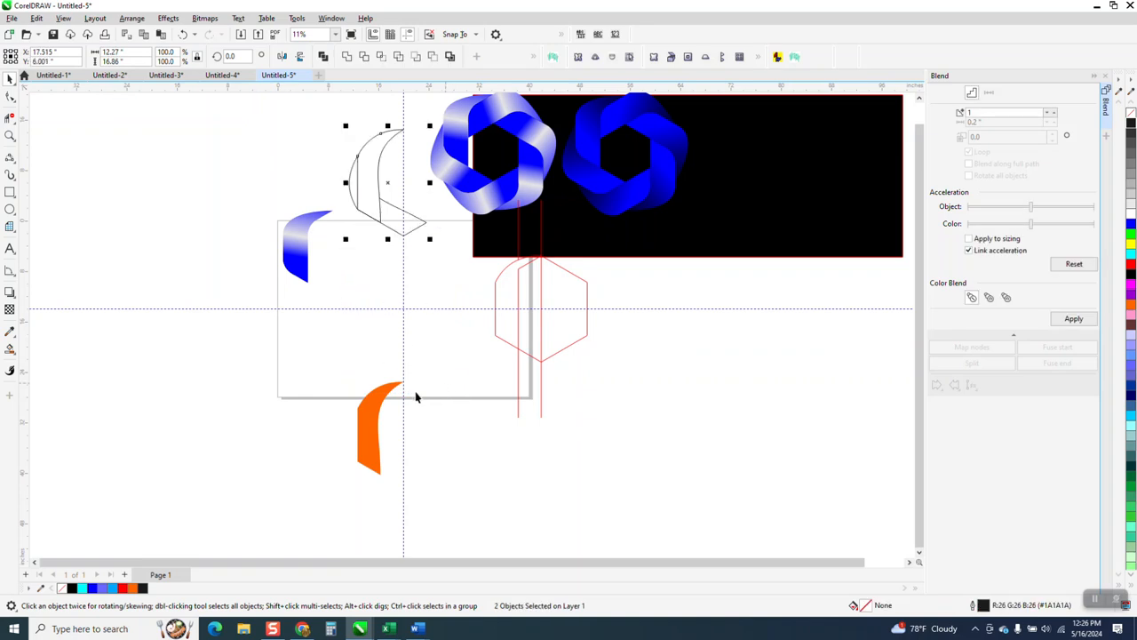
key(Up)
Move the orange segment back up 20 inches and replace its fill with a hairline outline in near-black (#1A1A1A).
click(388, 394)
key(Up)
key(Up)
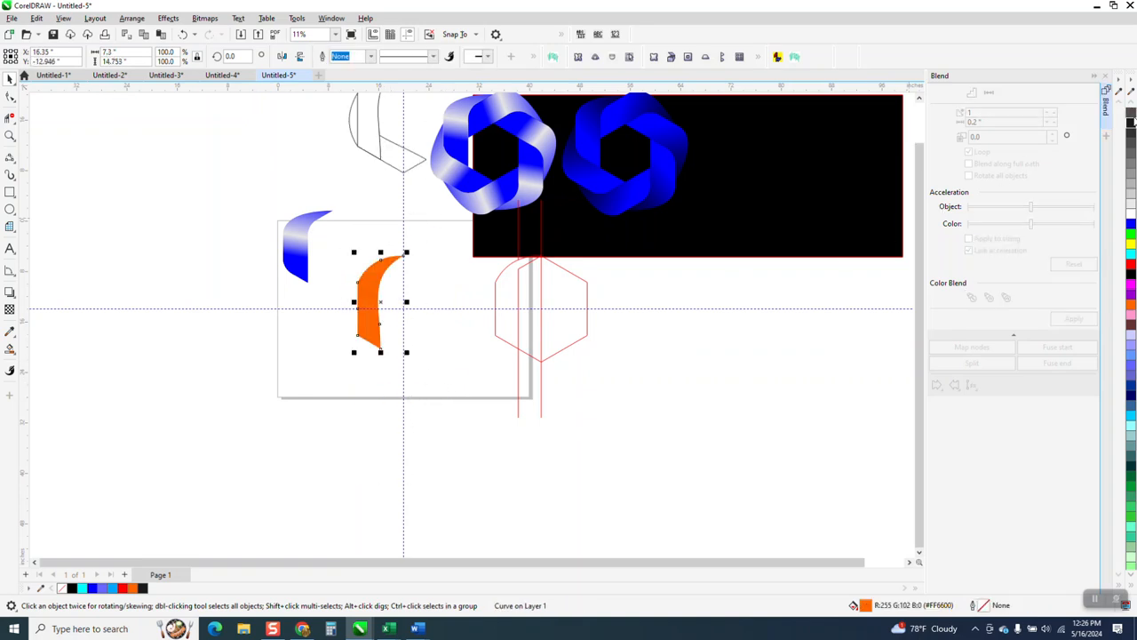
click(1131, 113)
right_click(1131, 122)
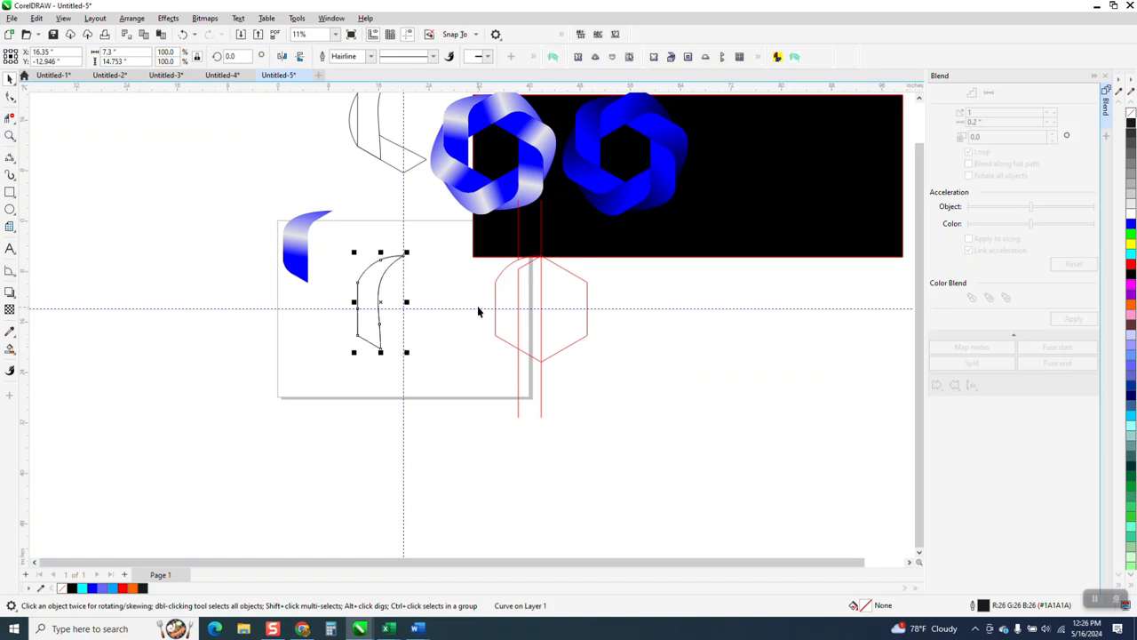
Place the new outlined segment's rotation centre on the guideline intersection at the page centre.
click(380, 302)
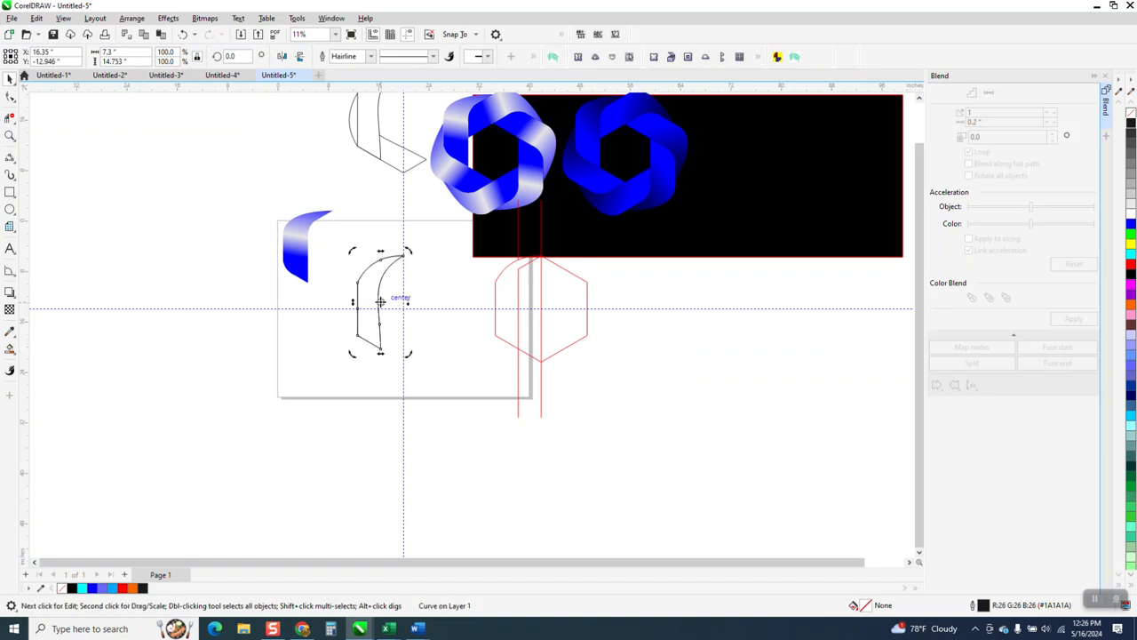
drag(380, 303, 400, 307)
key(F10)
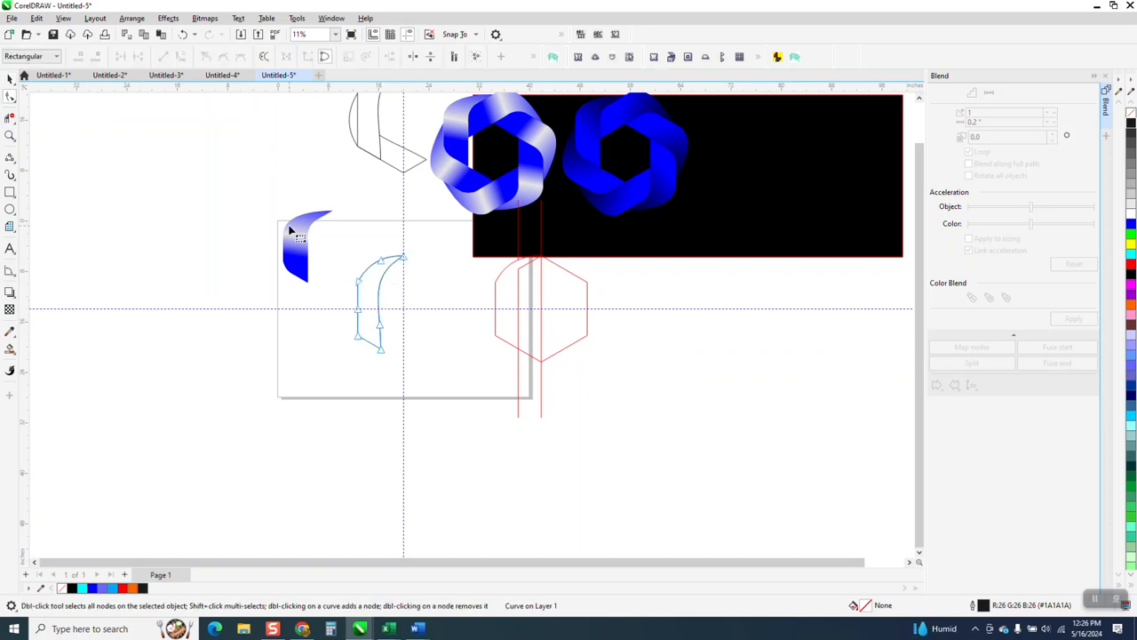
key(space)
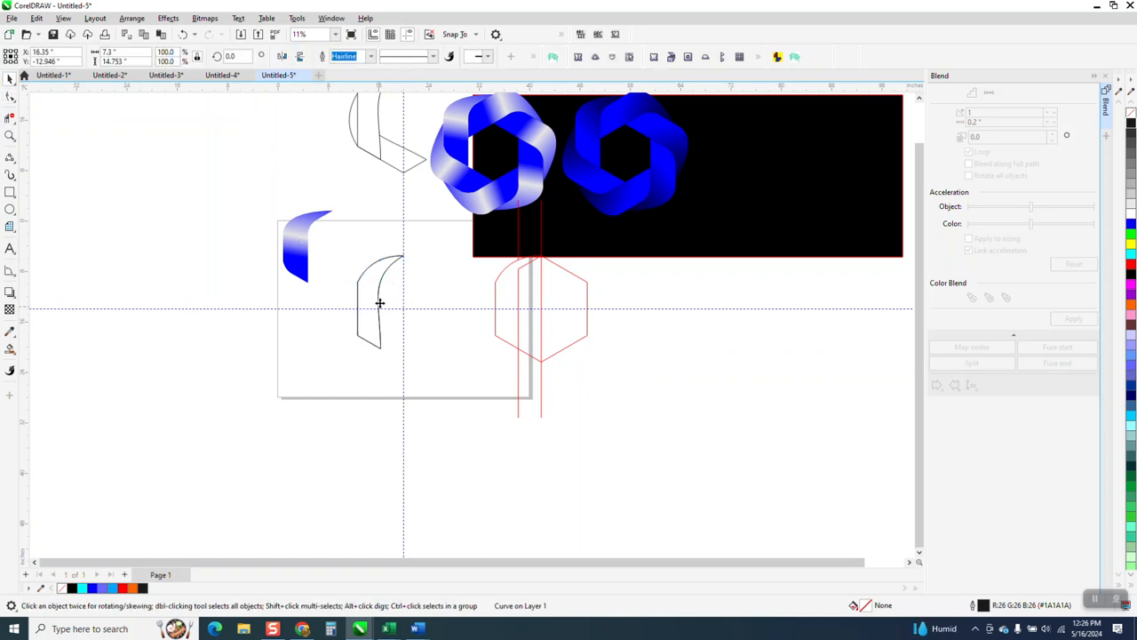
click(380, 303)
click(231, 56)
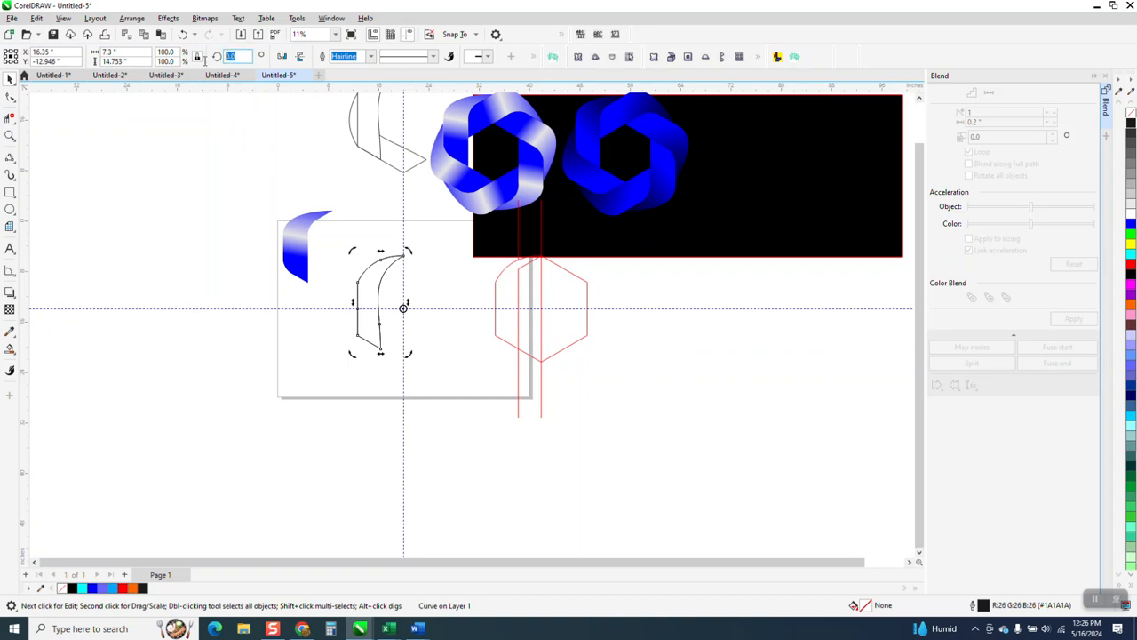
text(60)
key(Return)
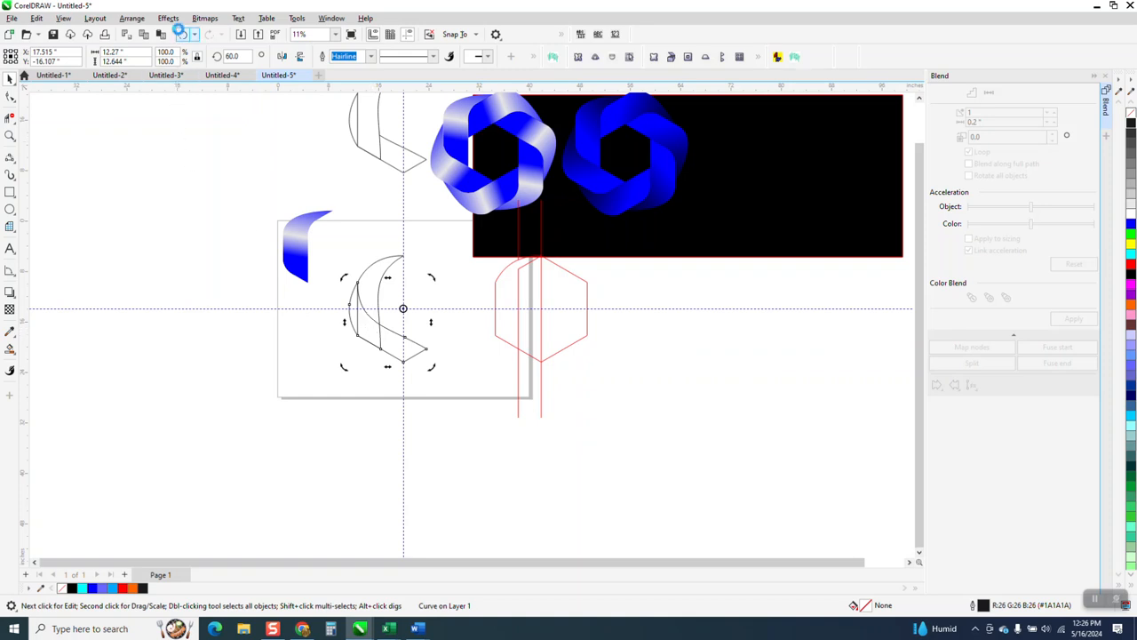
click(183, 33)
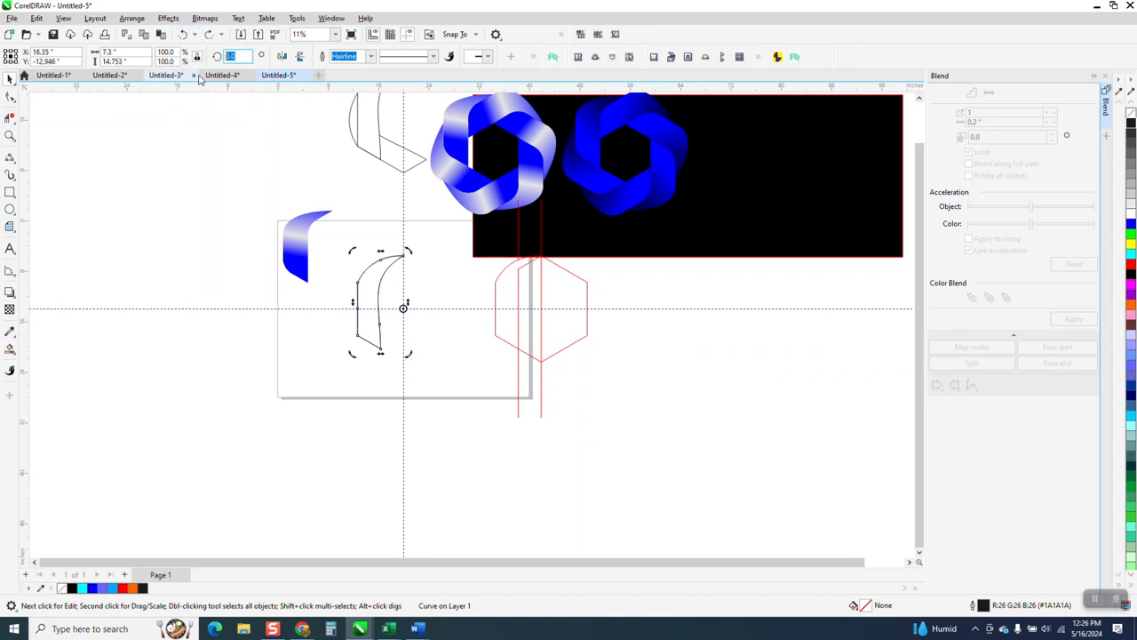
Rotate a copy of the outlined segment by -60 degrees about the page centre.
text(-60)
key(Return)
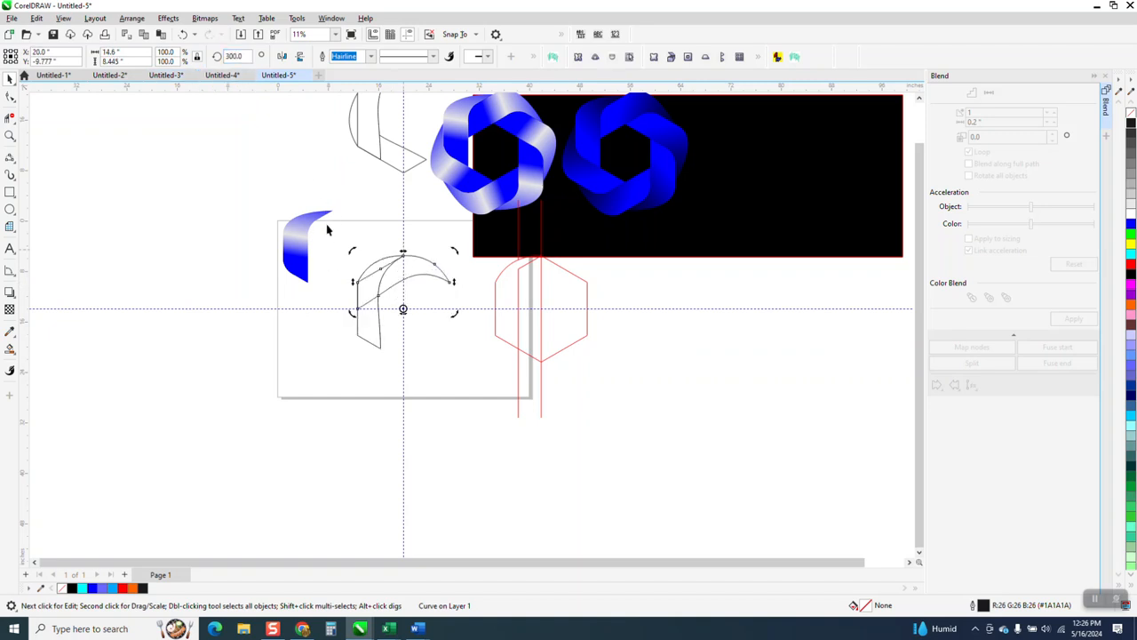
click(182, 36)
click(182, 36)
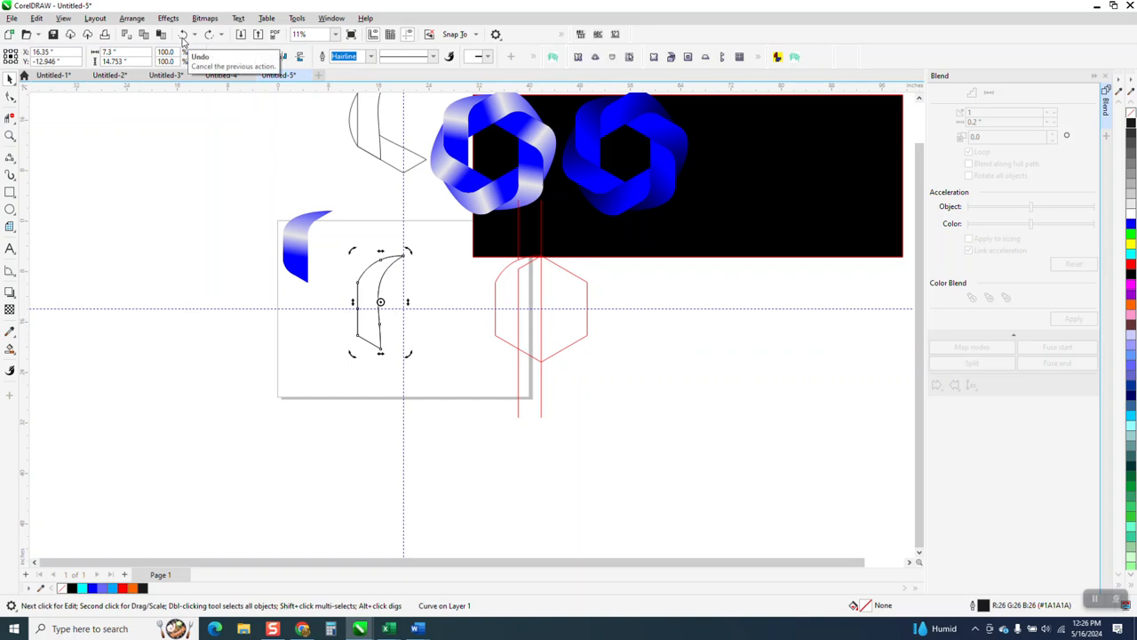
click(210, 34)
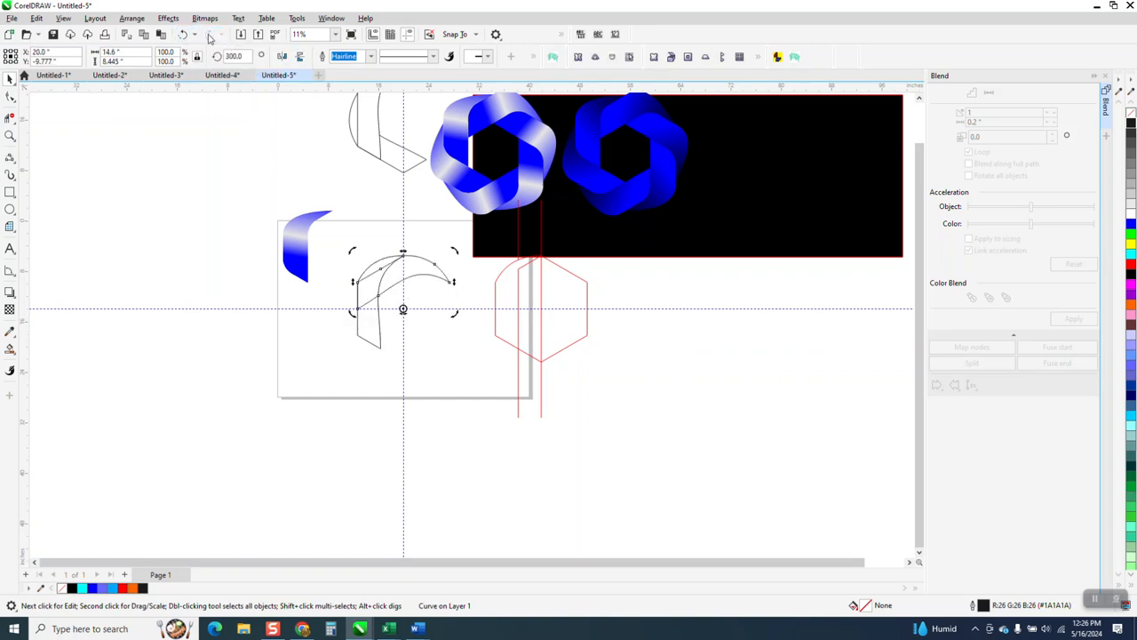
Smart Fill the rotated copy's part beyond the original segment's inner edge with orange, and move the filled piece 10 inches down.
click(10, 348)
click(417, 263)
click(10, 78)
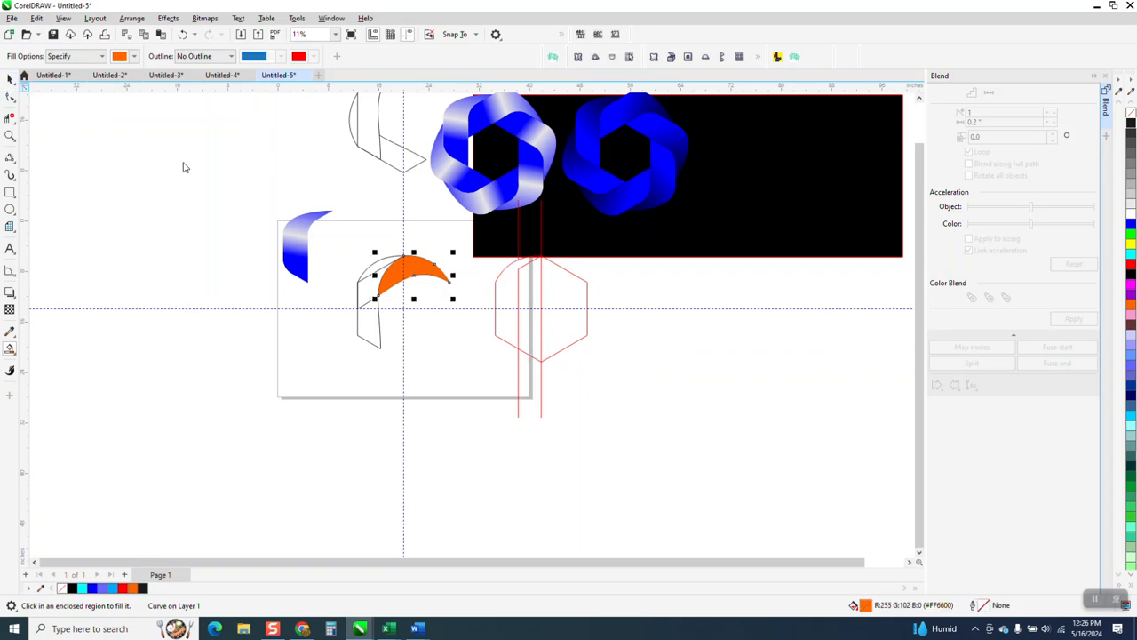
click(367, 278)
drag(370, 279, 373, 341)
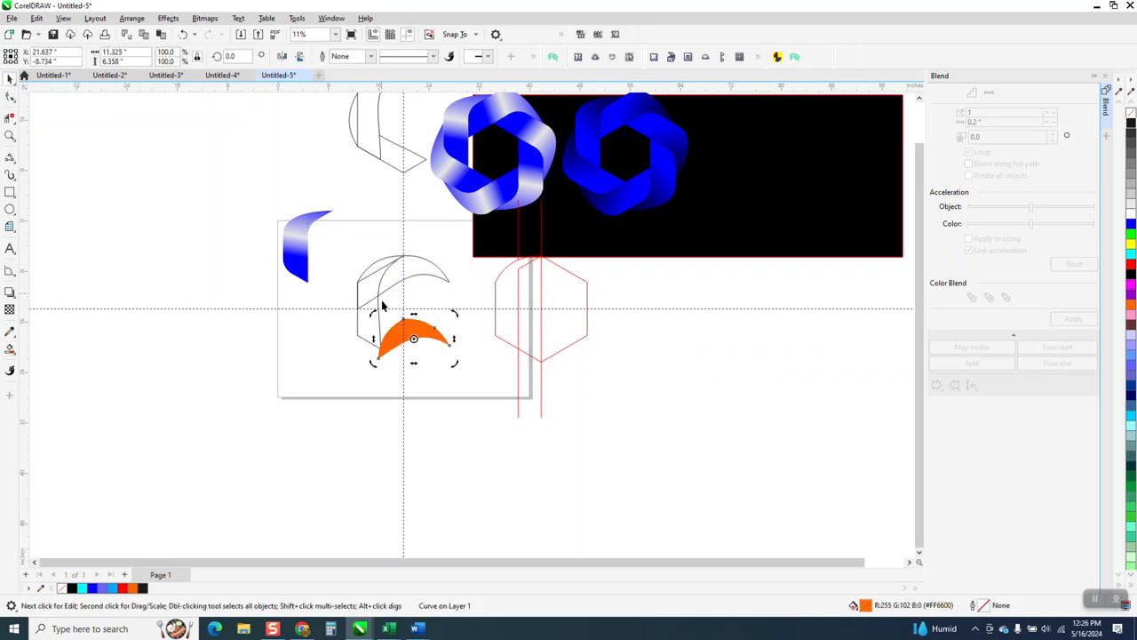
Move the two outlined segments and the orange piece together 10 inches to the left.
drag(338, 245, 453, 371)
key(Left)
key(Left)
key(Left)
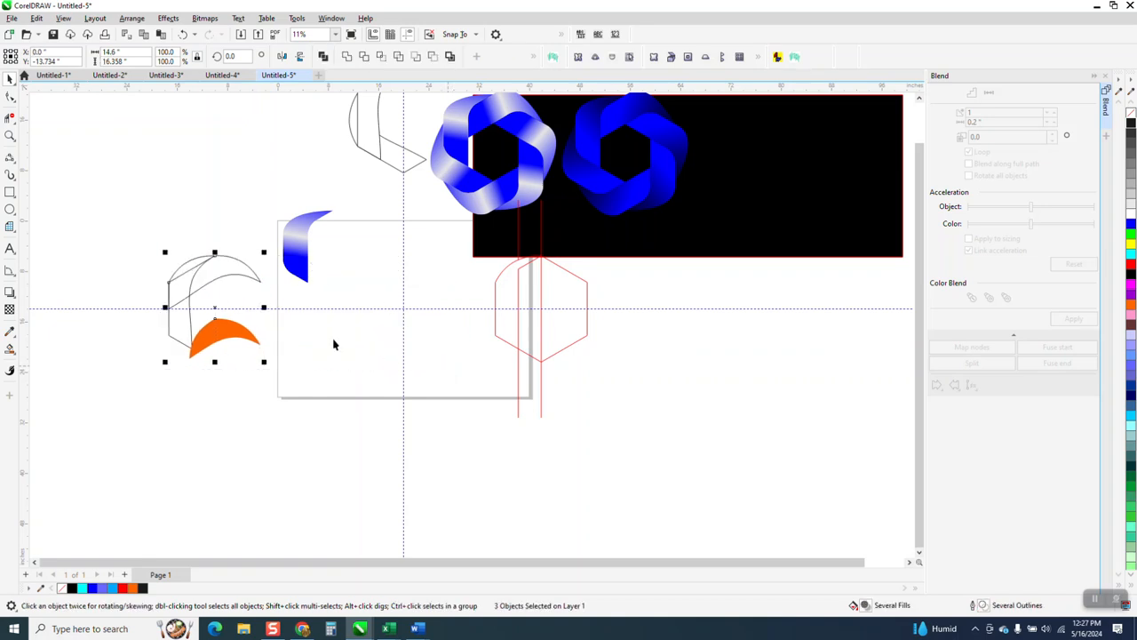
click(221, 328)
key(Right)
key(Right)
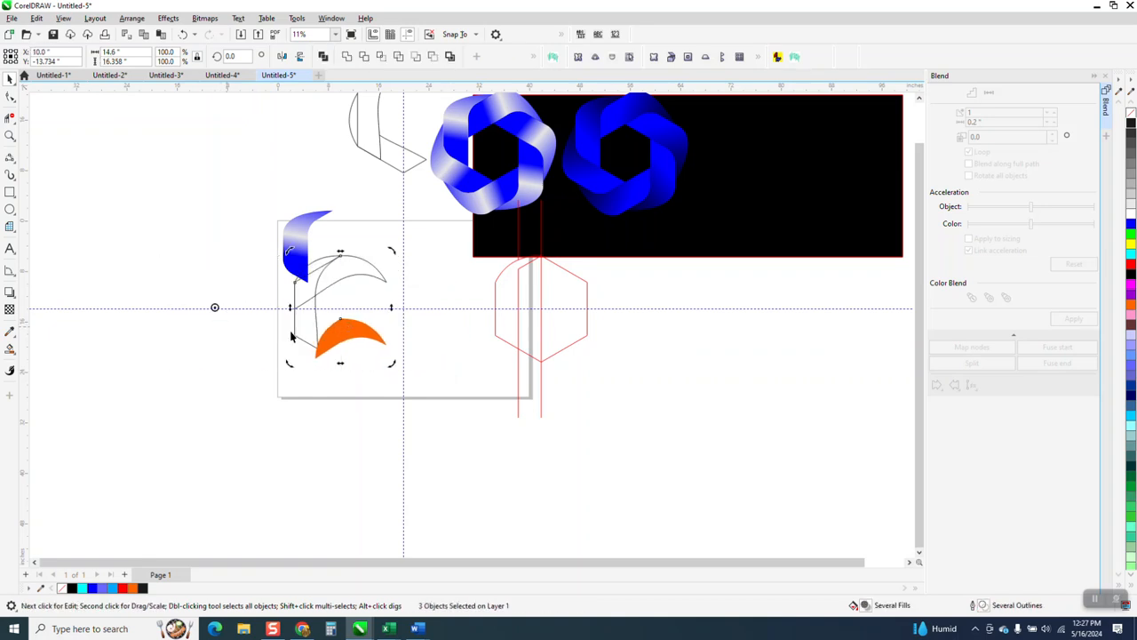
Move the orange piece 10 inches right and the two outlined segments 10 inches further left, off the page.
click(361, 331)
key(Right)
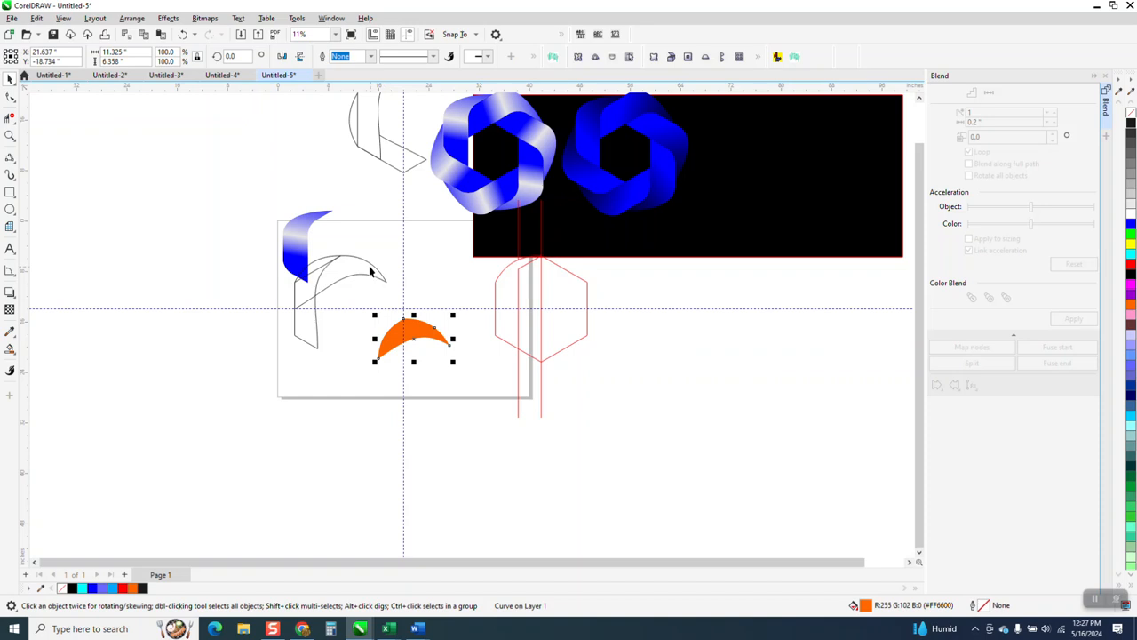
drag(411, 256, 271, 361)
key(Left)
key(Left)
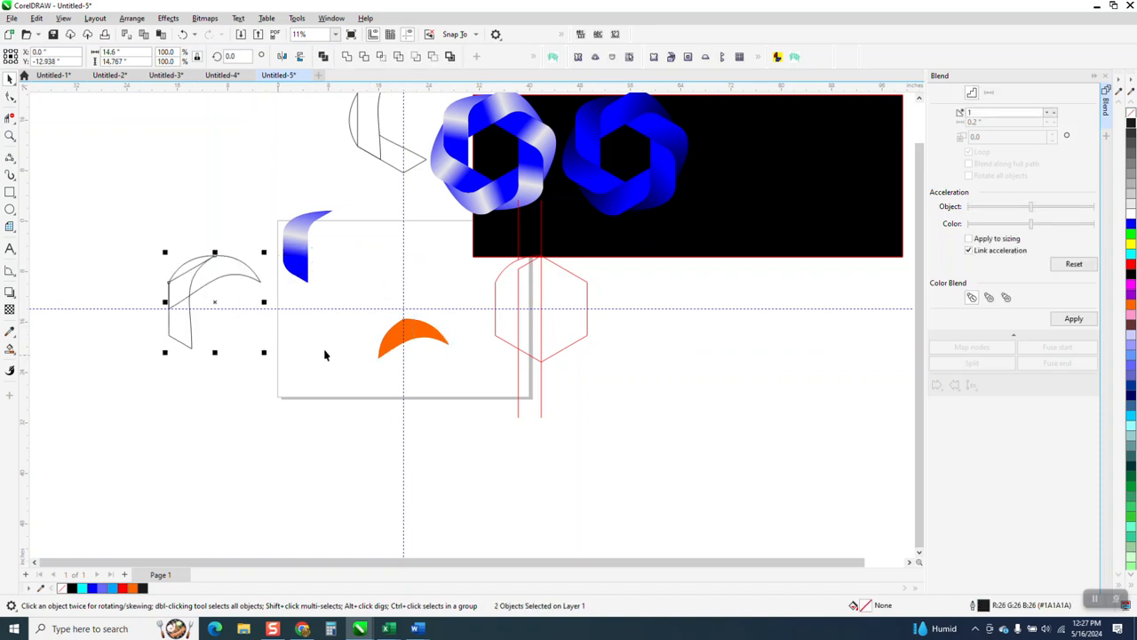
Move the orange piece 10 inches up and repeat rotated copies of it around the page centre to form a closed ring.
click(408, 339)
key(Up)
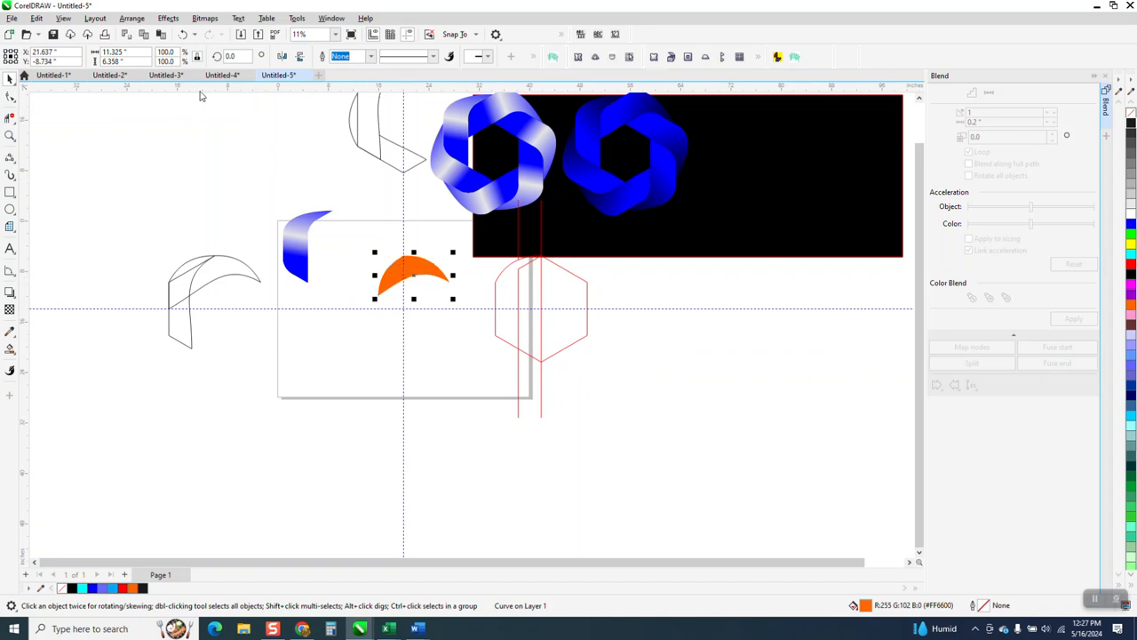
click(229, 56)
key(Return)
key(ctrl+d)
key(ctrl+d)
key(ctrl+d)
key(ctrl+d)
key(ctrl+d)
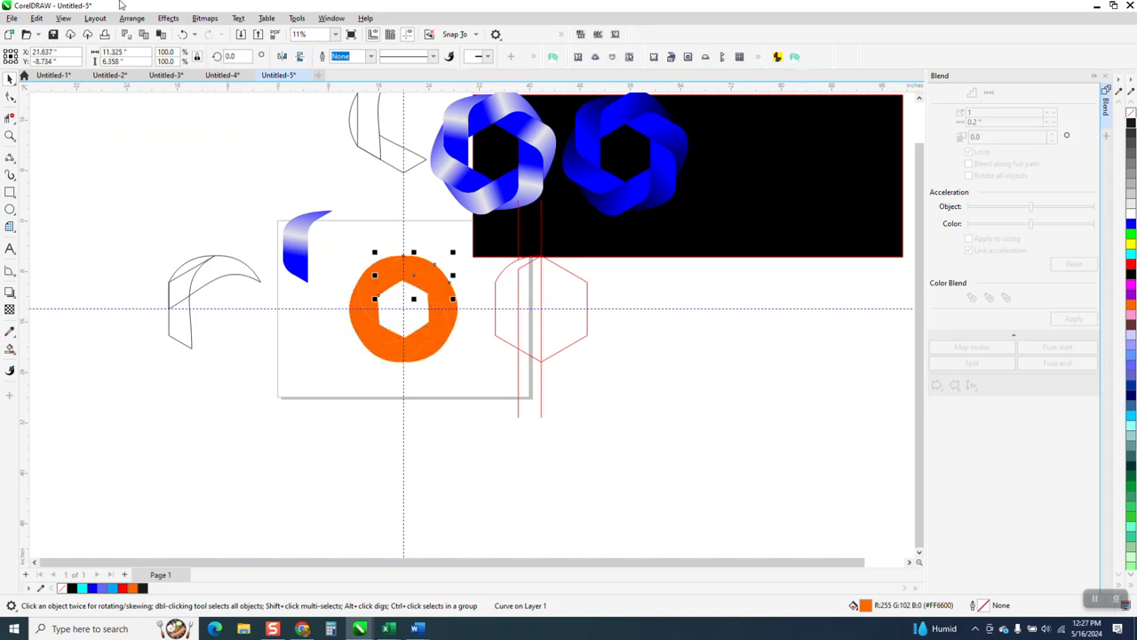
Undo the rotated copies that form the orange ring, keeping only the first orange piece.
click(183, 33)
click(182, 34)
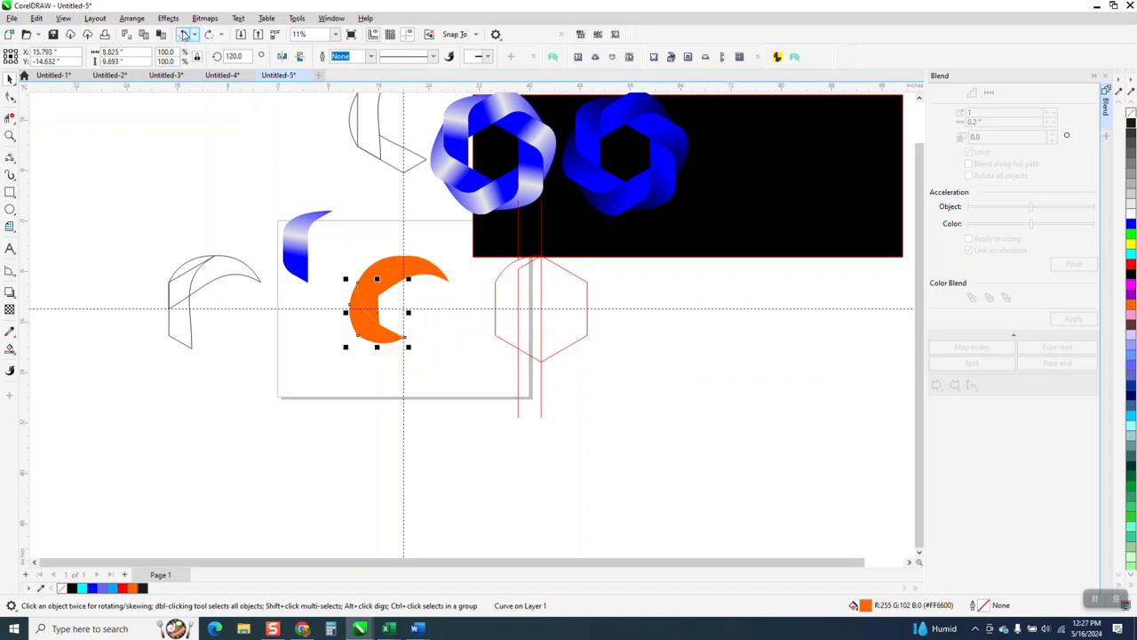
click(183, 34)
click(182, 34)
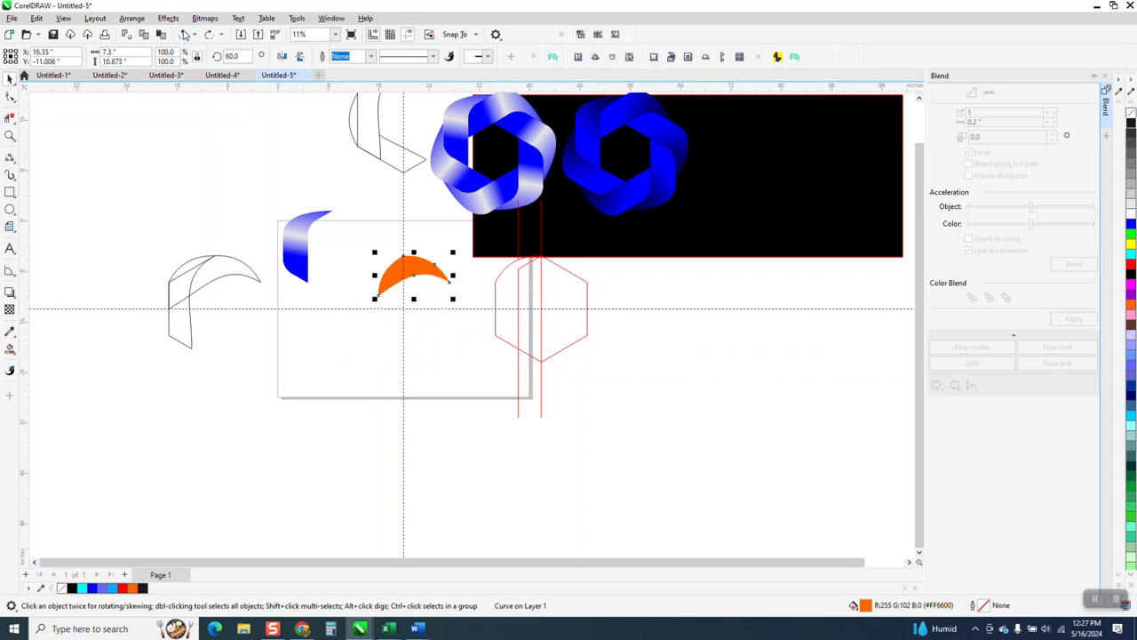
click(344, 192)
drag(409, 263, 403, 213)
right_click(403, 213)
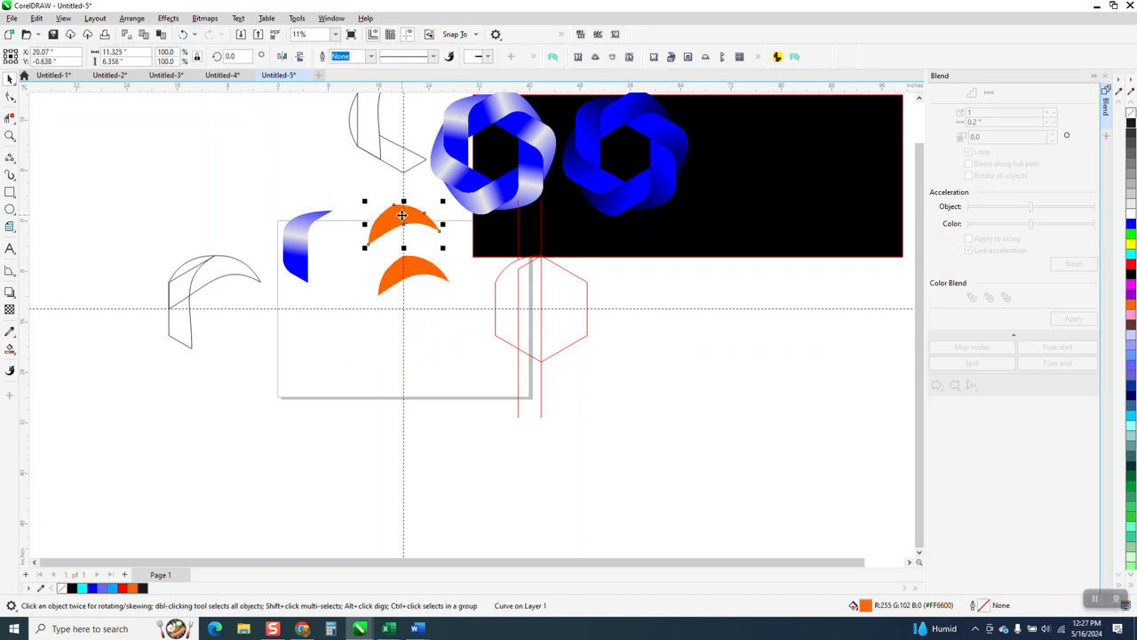
key(Delete)
Apply an interactive fountain fill across the orange piece, running from orange to black at its pointed tip.
click(395, 274)
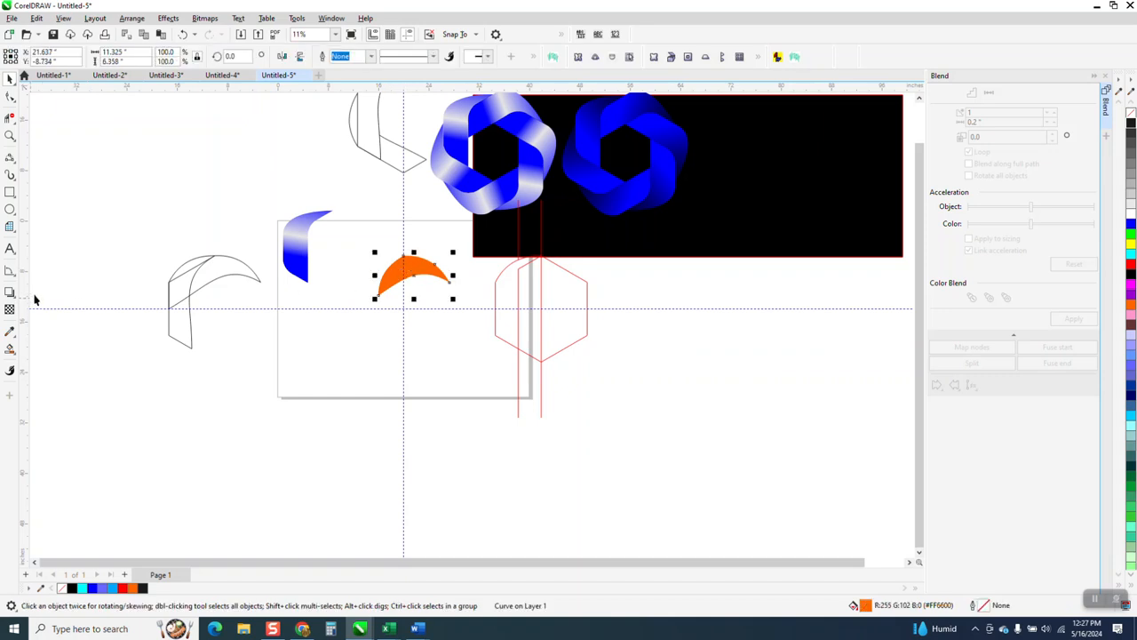
click(9, 348)
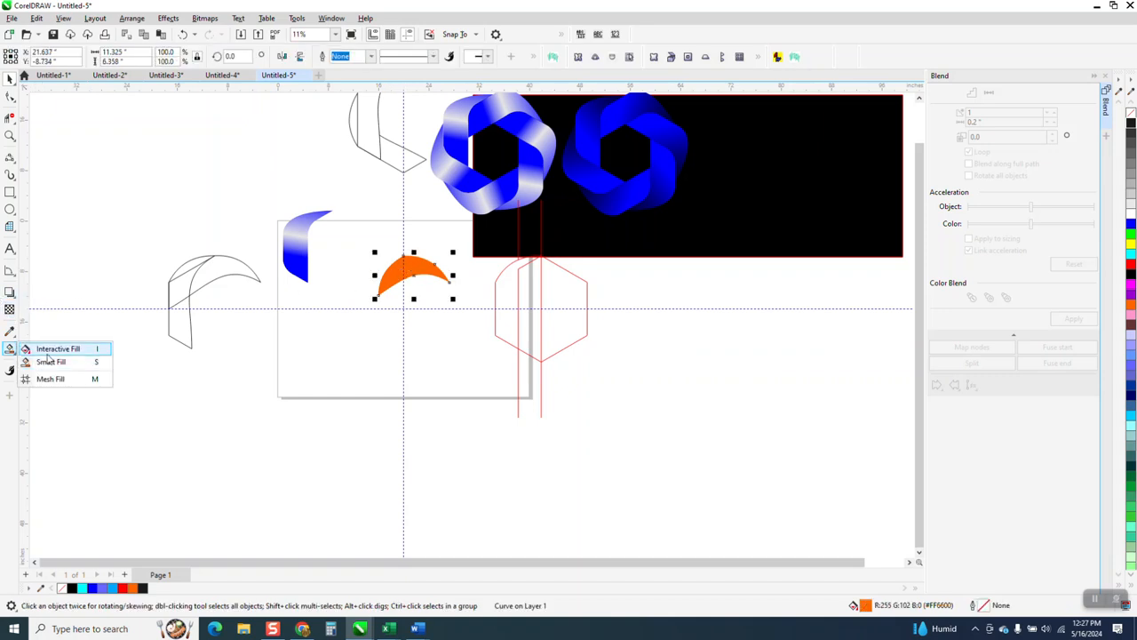
click(49, 350)
drag(395, 276, 450, 276)
drag(1131, 122, 469, 282)
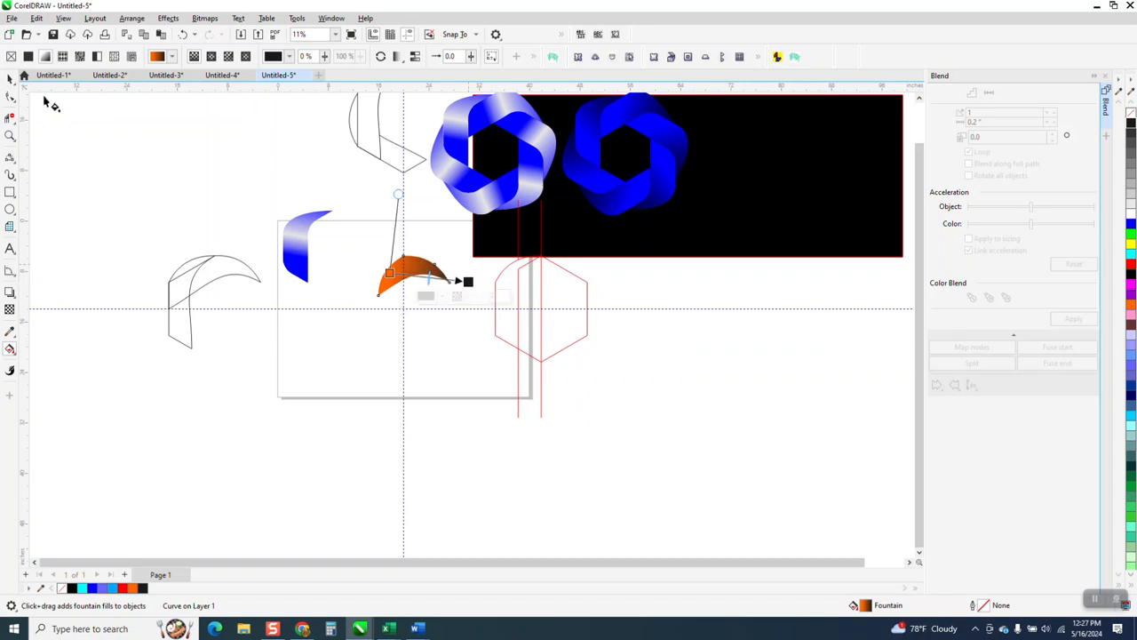
Clone the gradient-filled piece and move the clone 10 inches down.
click(10, 79)
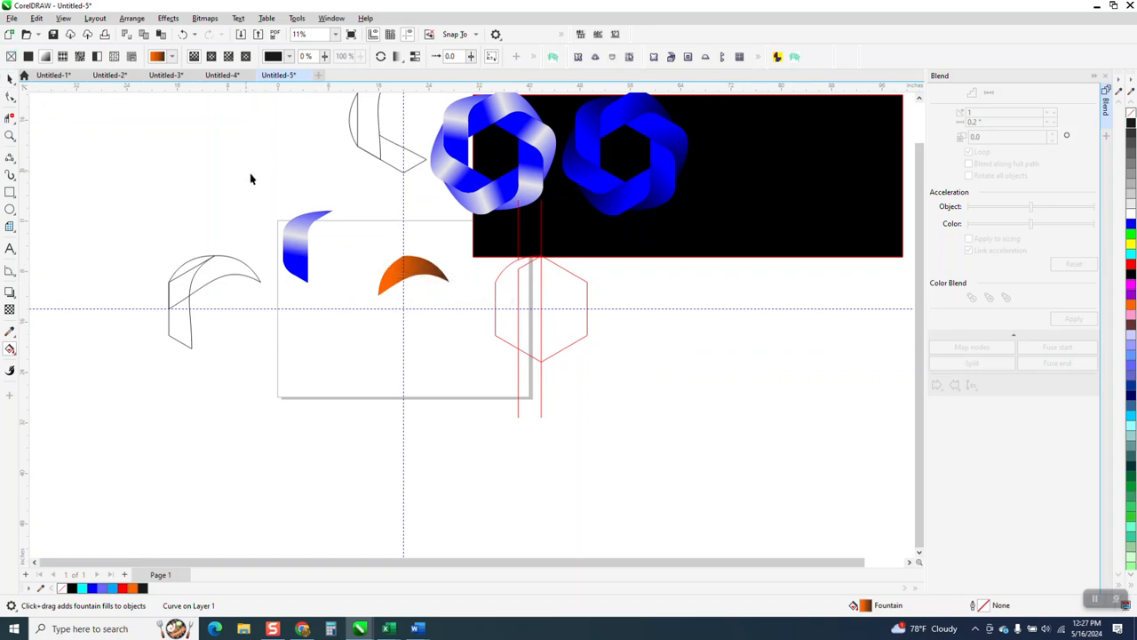
click(411, 272)
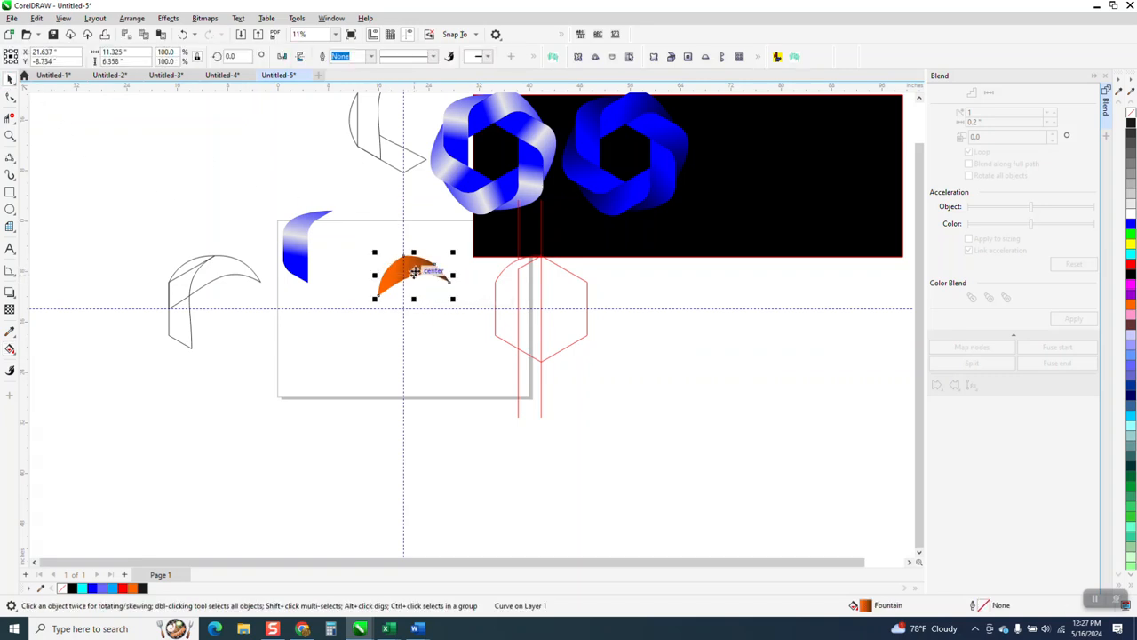
click(37, 20)
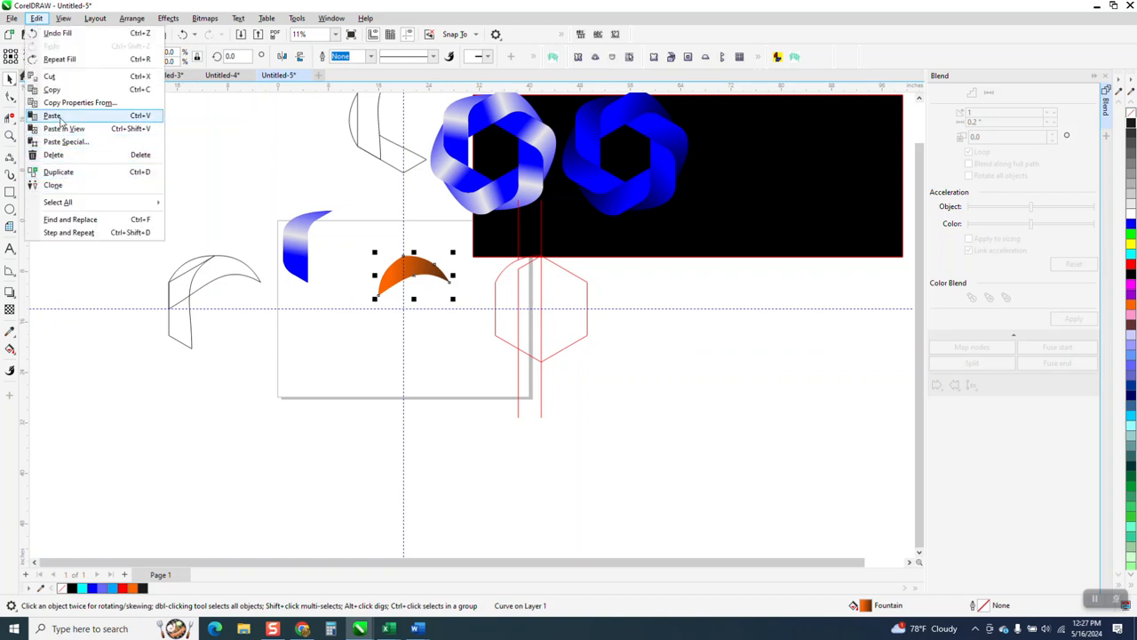
click(53, 184)
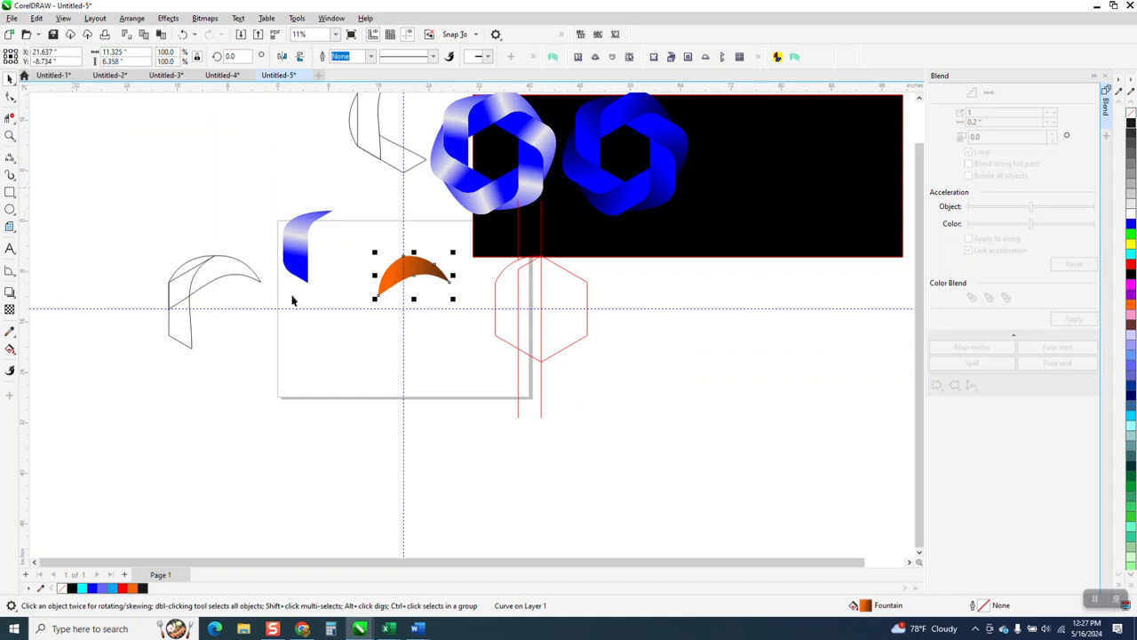
key(Down)
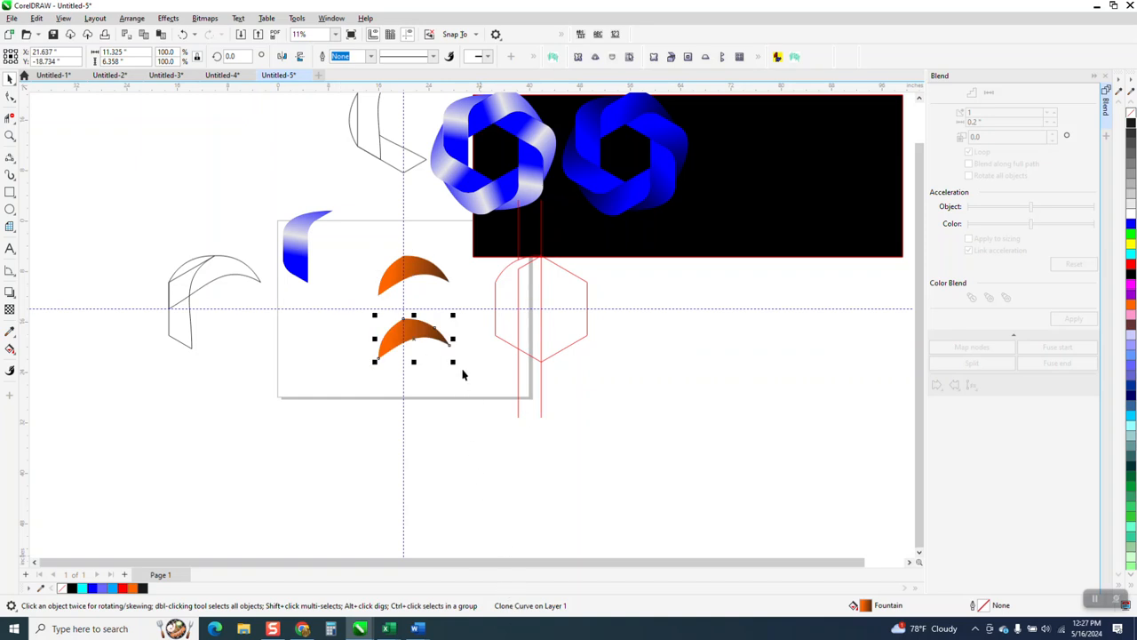
Move the original gradient-filled piece 50 inches to the left, off the page.
click(427, 283)
key(Left)
key(Left)
key(Left)
key(Left)
key(Left)
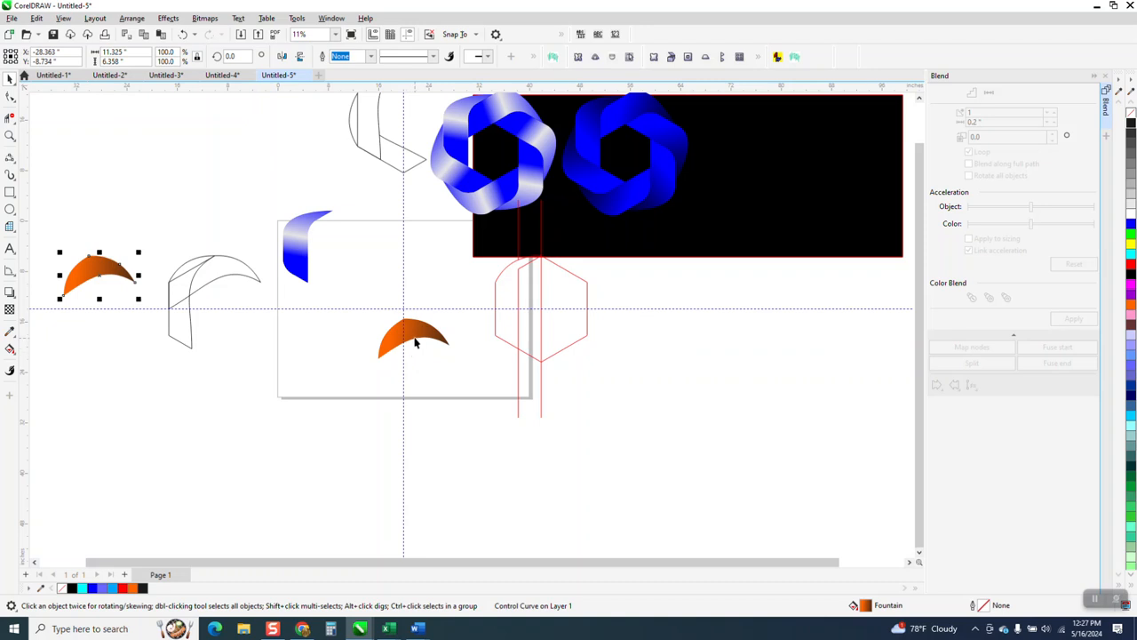
Move the clone 10 inches up and repeat copies of it rotated by 60° around the page centre to form a closed six-piece ring.
click(415, 343)
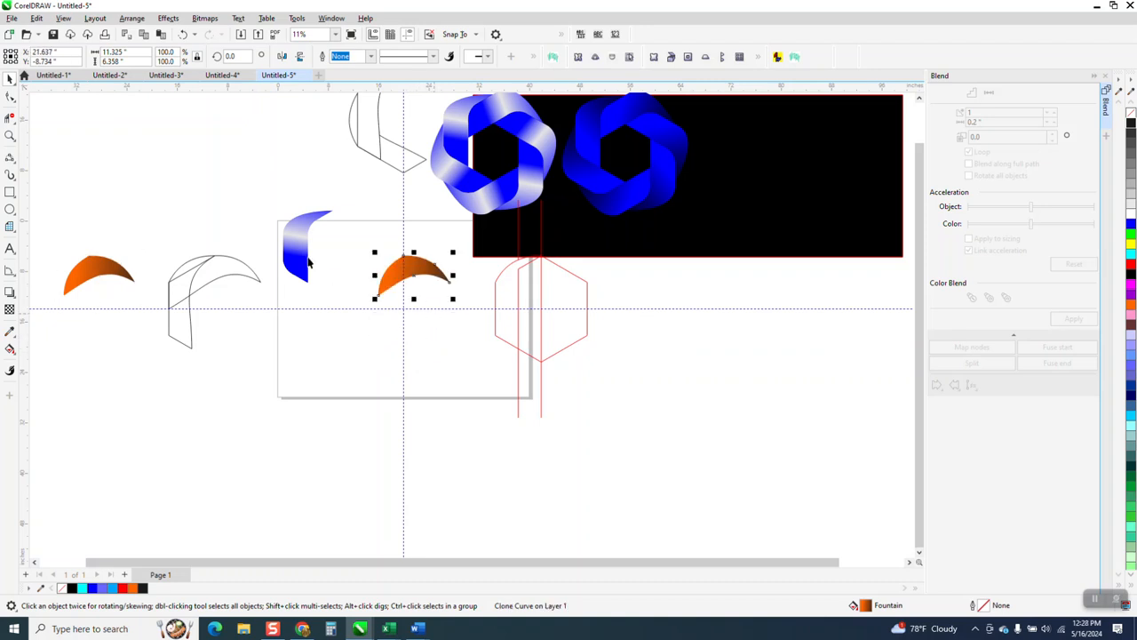
click(229, 56)
text(60)
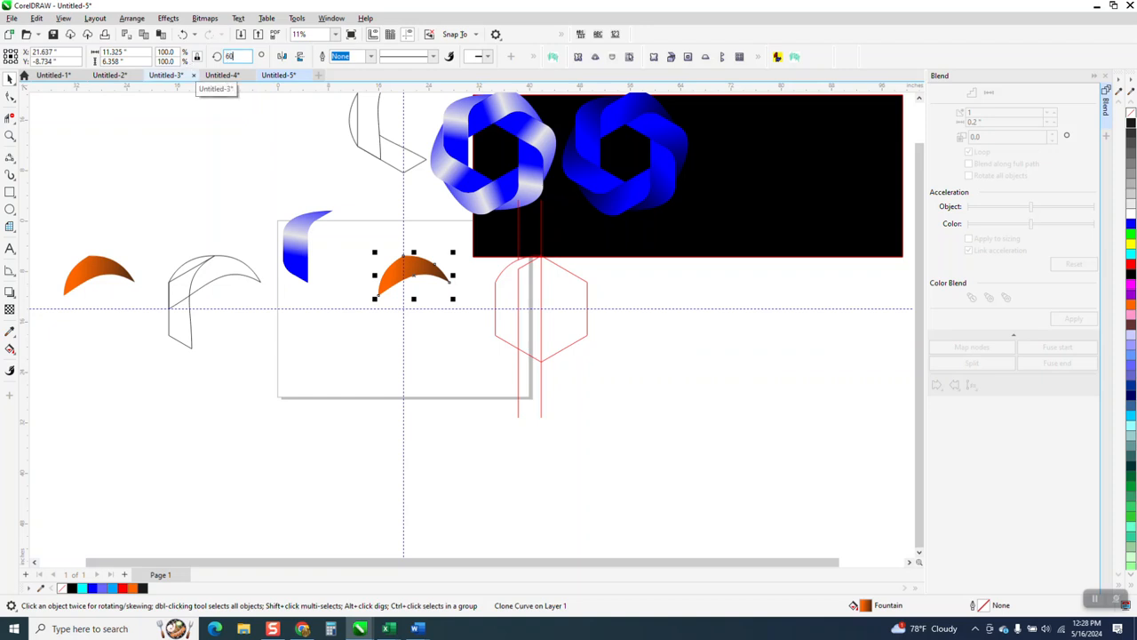
key(Return)
key(ctrl+d)
key(ctrl+d)
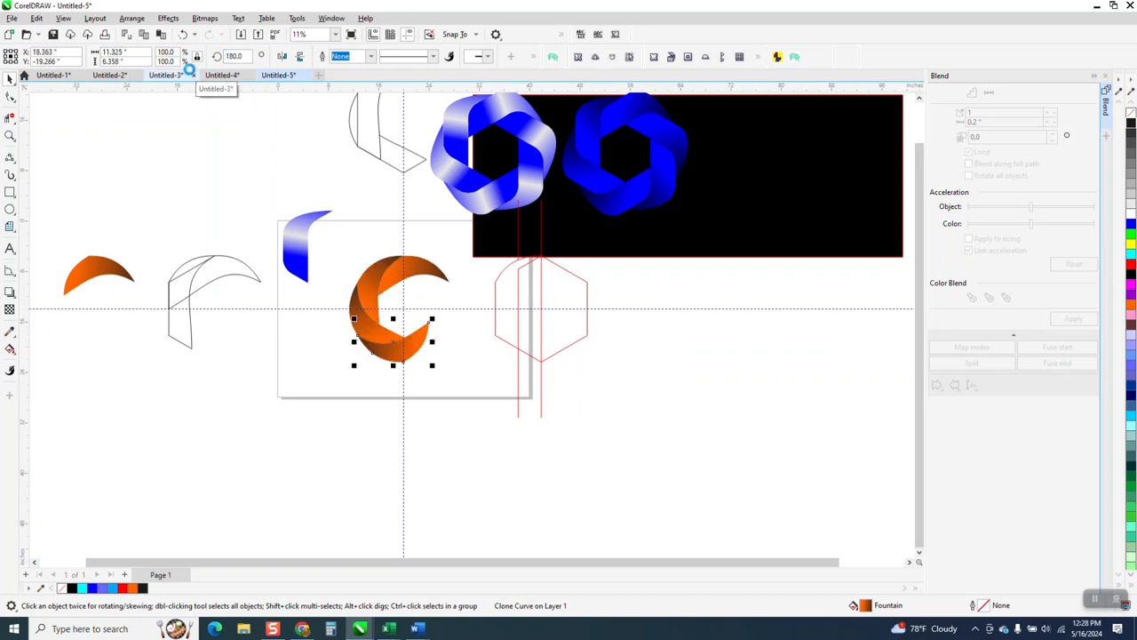
key(ctrl+d)
key(ctrl+d)
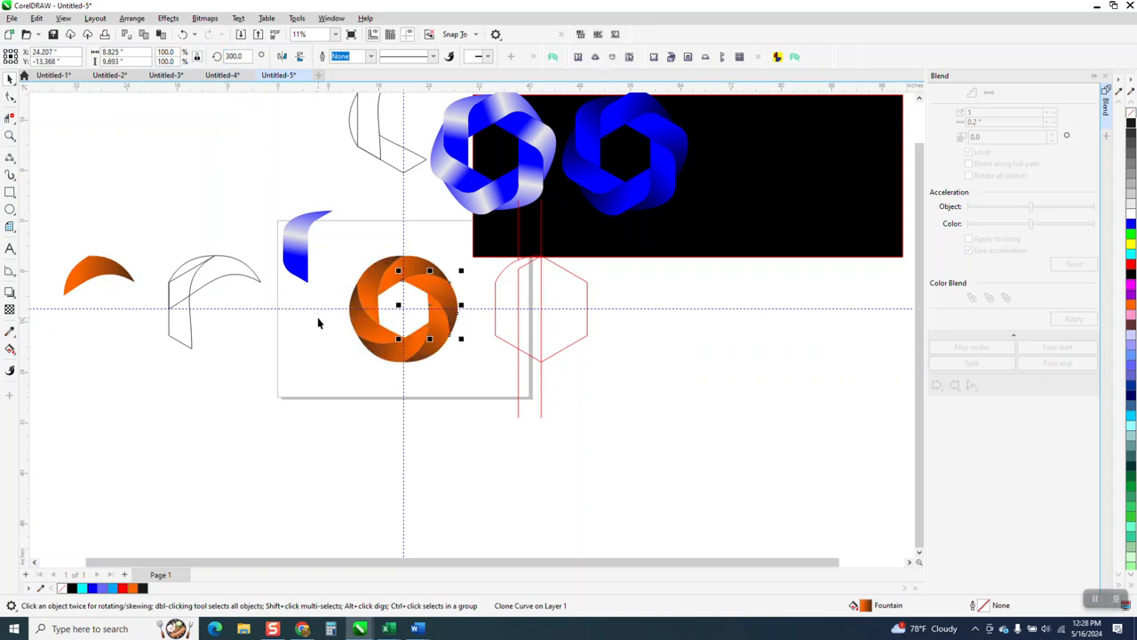
Bring the original control piece back beside the ring, to about X 3.2 and Y -19.2 inches.
click(320, 323)
drag(100, 267, 279, 324)
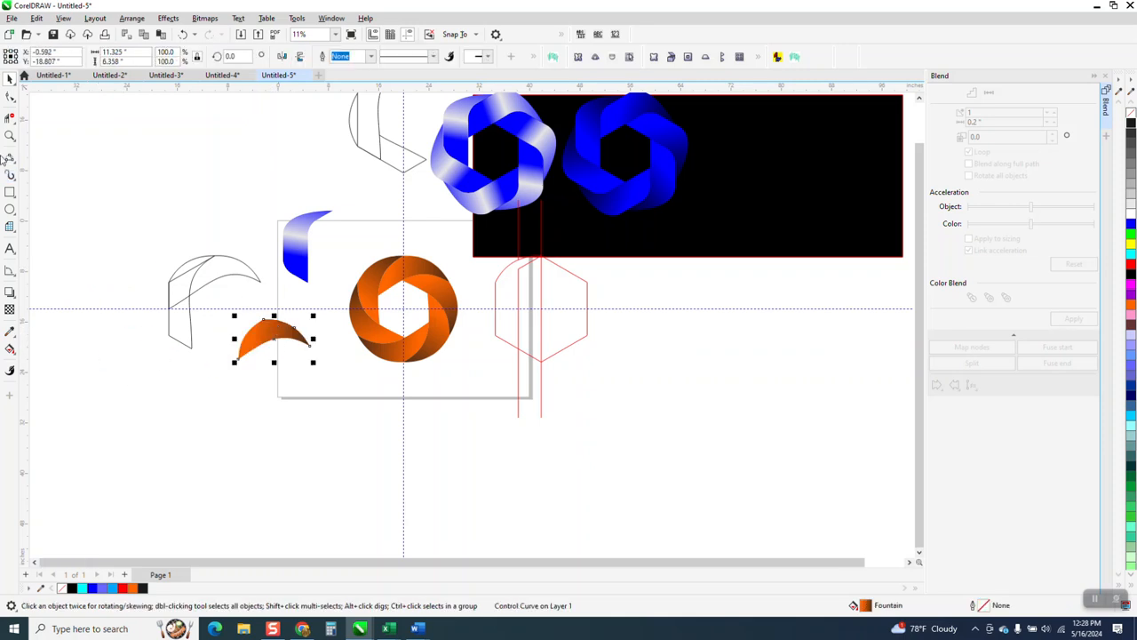
click(10, 136)
drag(236, 225, 581, 465)
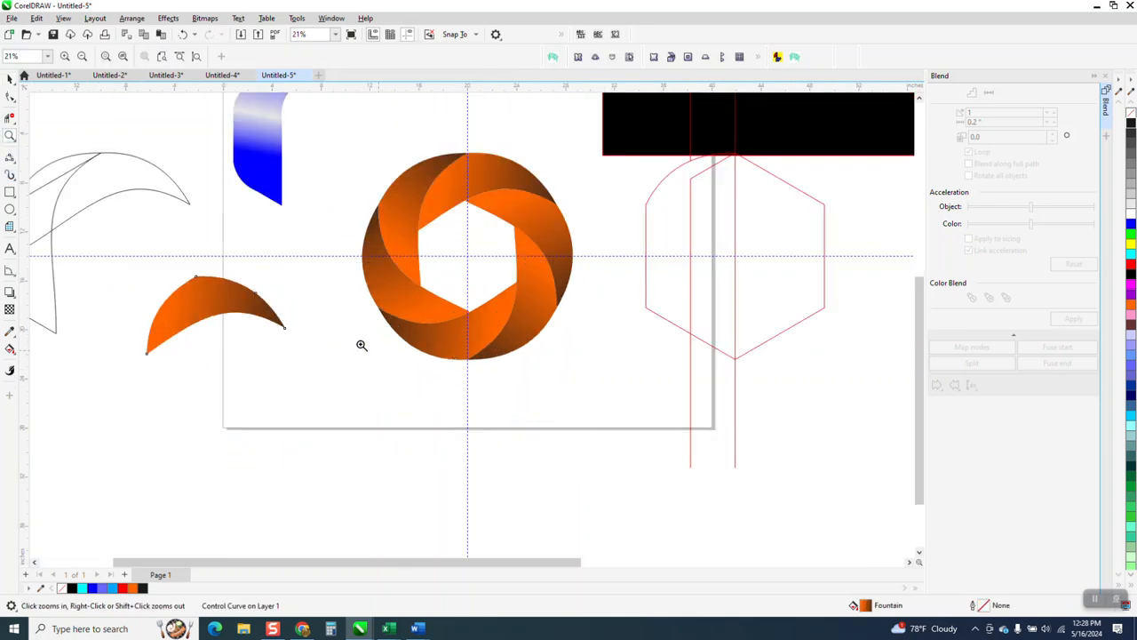
key(space)
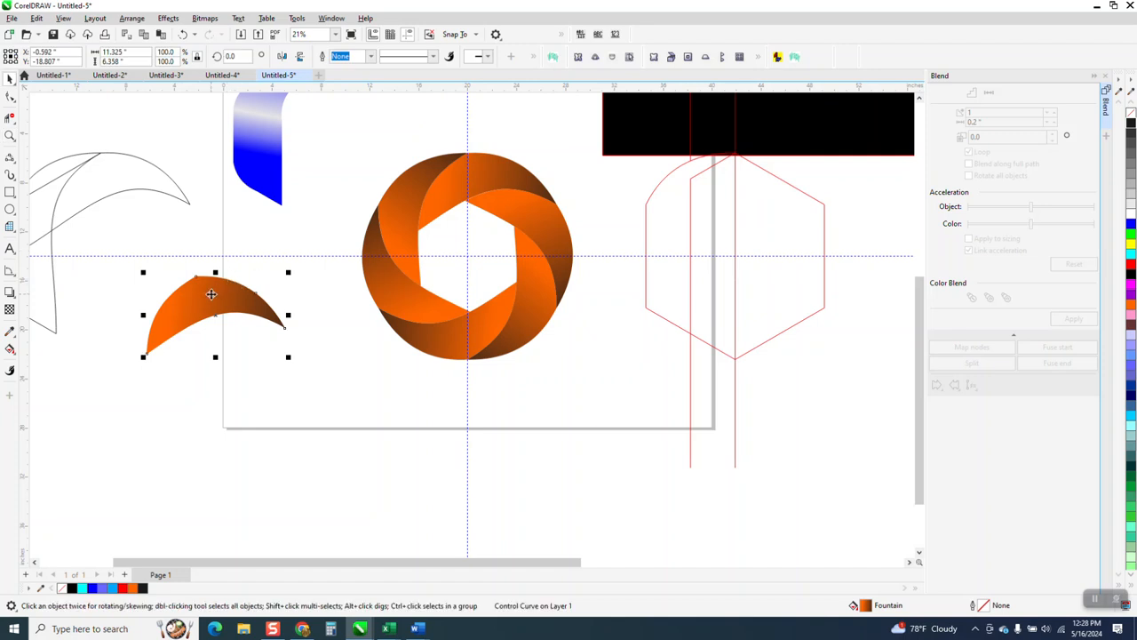
drag(212, 294, 258, 299)
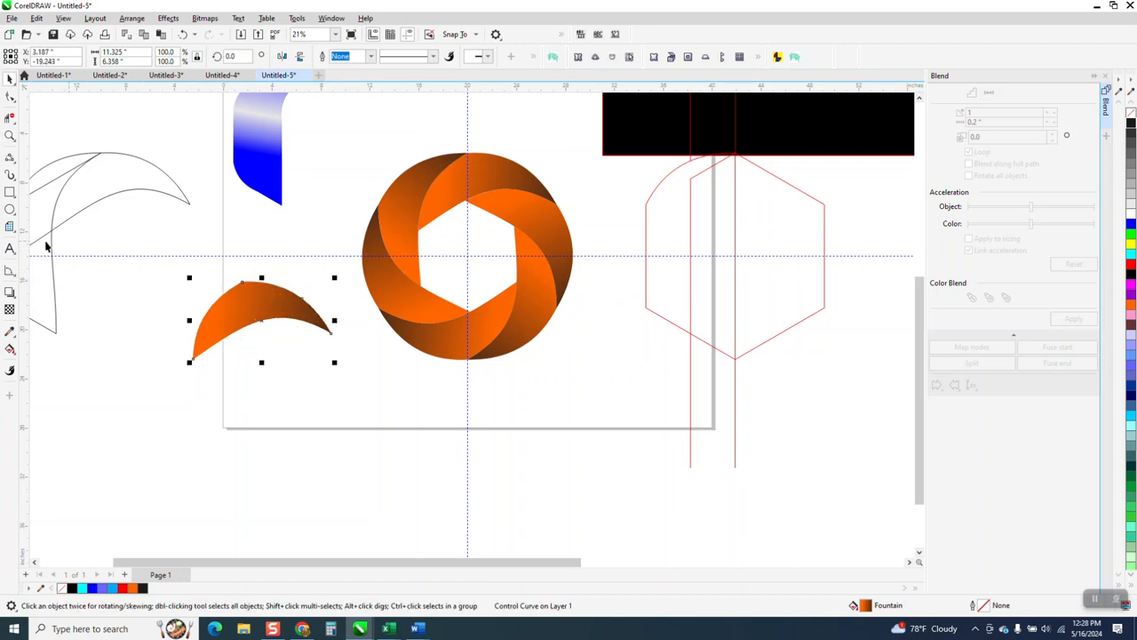
Add a light grey stop midway in the control piece's fountain fill, and pull its black end and side handle inward.
click(11, 350)
click(67, 348)
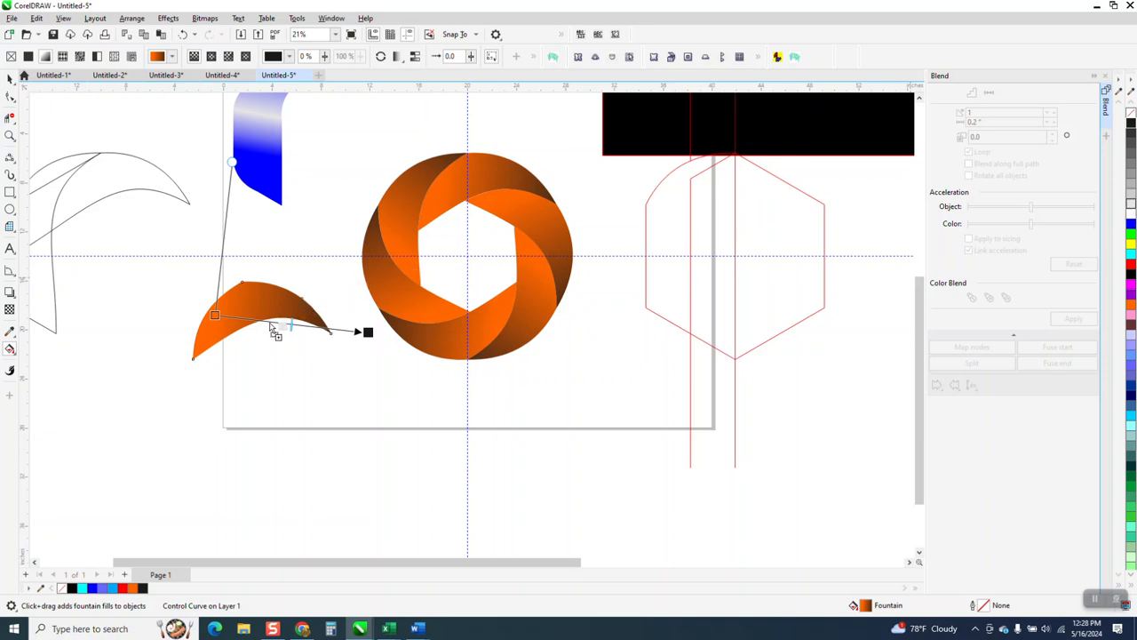
drag(271, 325, 270, 321)
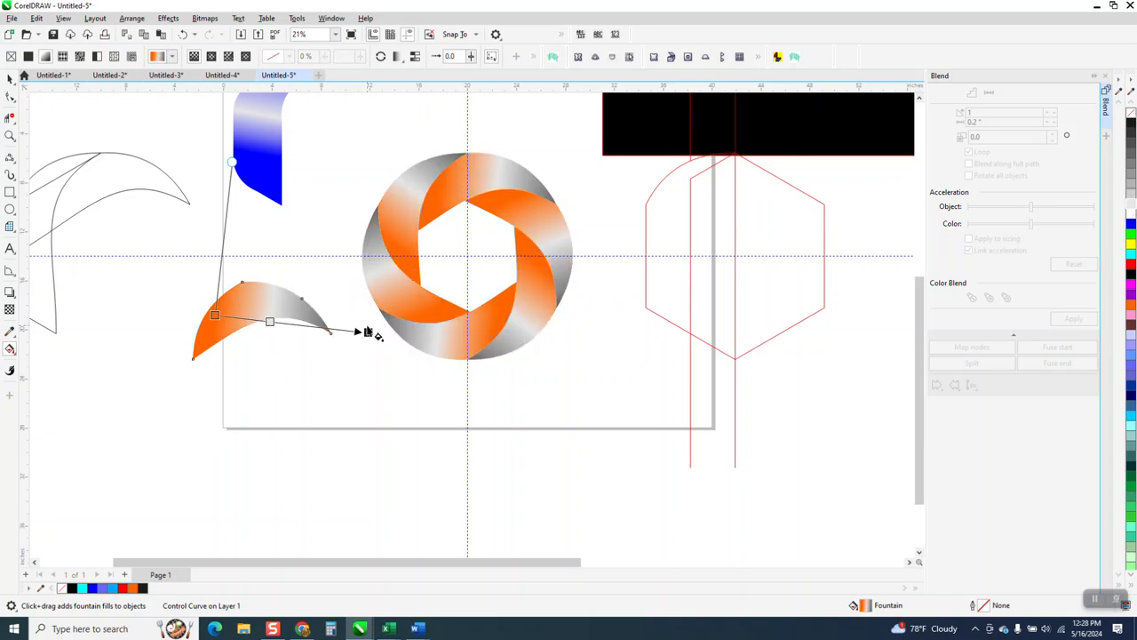
drag(368, 333, 318, 320)
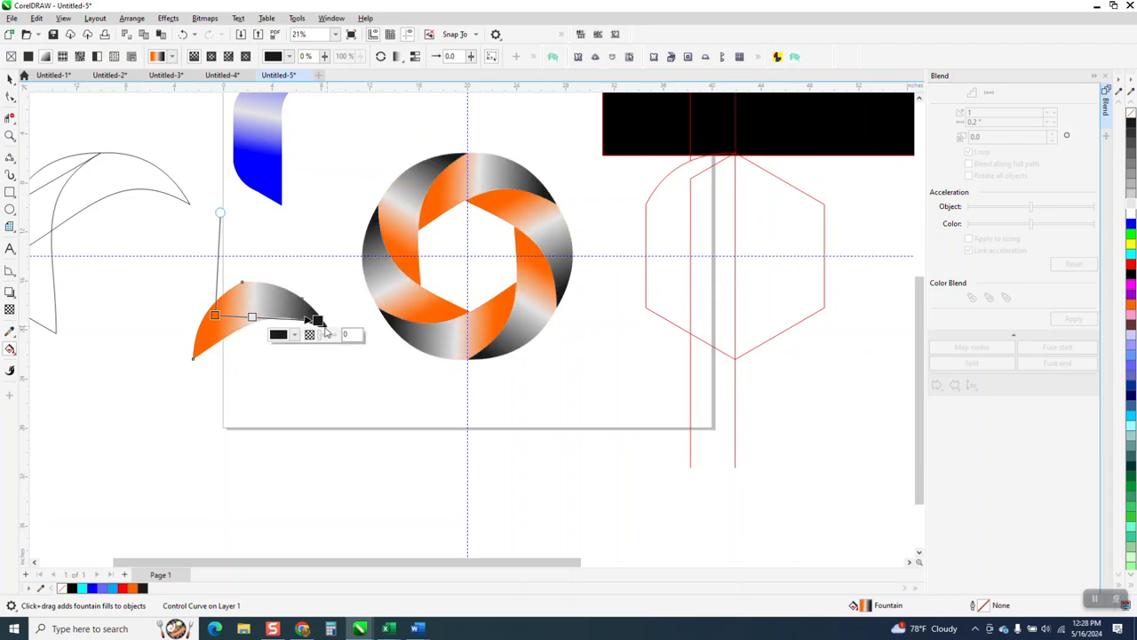
mouse_move(219, 213)
mouse_down()
mouse_move(168, 253)
mouse_move(138, 304)
mouse_move(228, 242)
mouse_move(222, 232)
mouse_up()
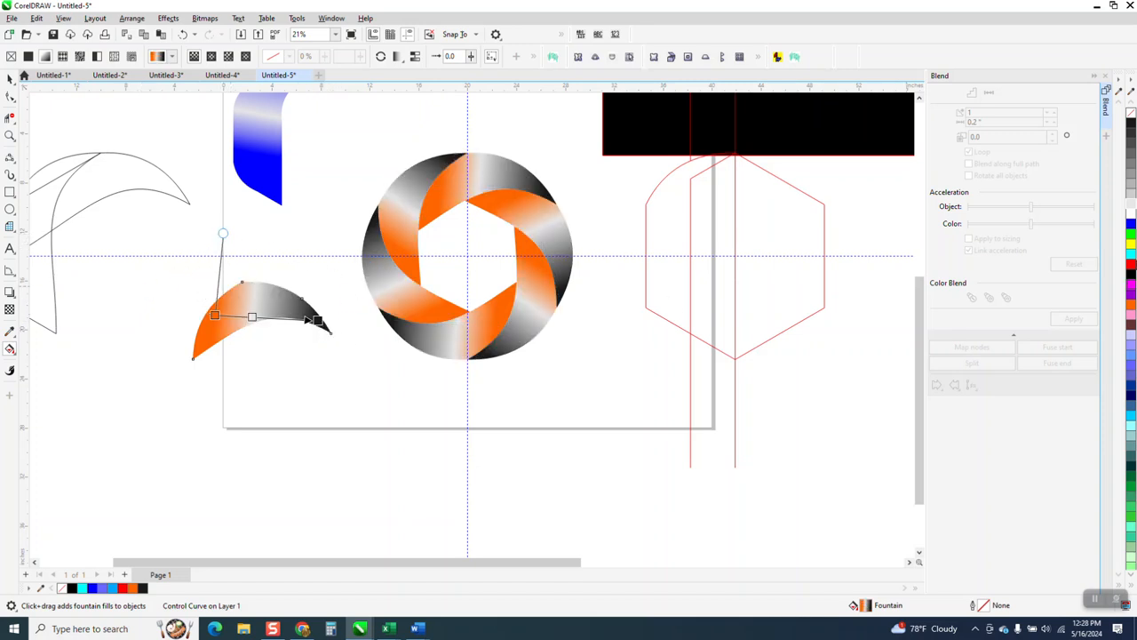
Recolour the control piece's gradient to run from black through light grey at 19% and blue at 46% to a magenta end.
drag(871, 271, 213, 315)
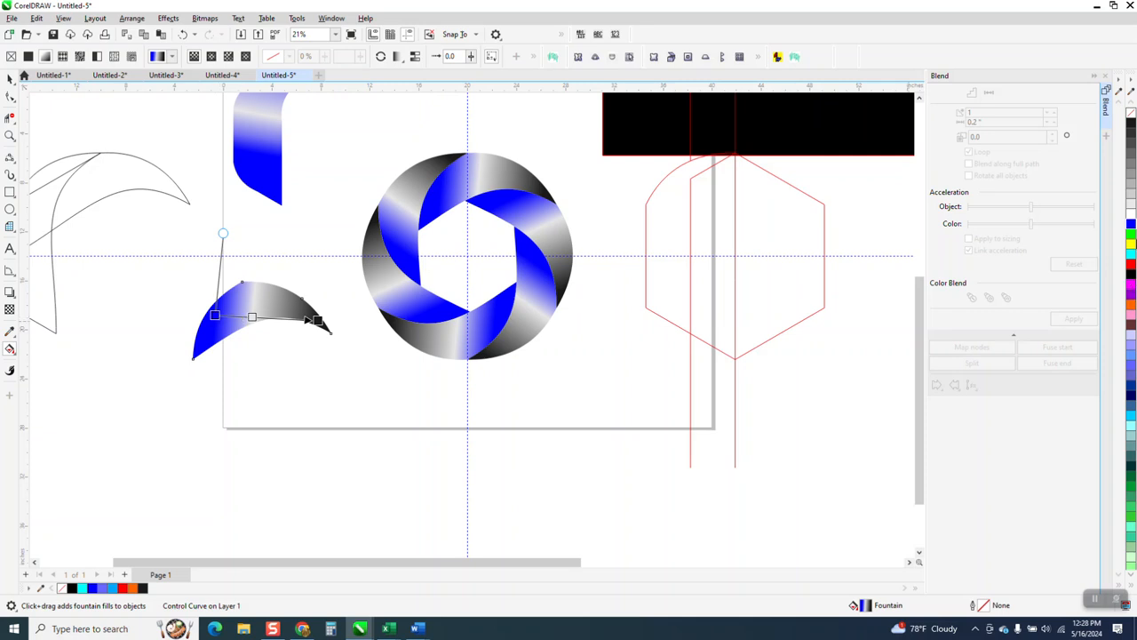
drag(1131, 227, 237, 317)
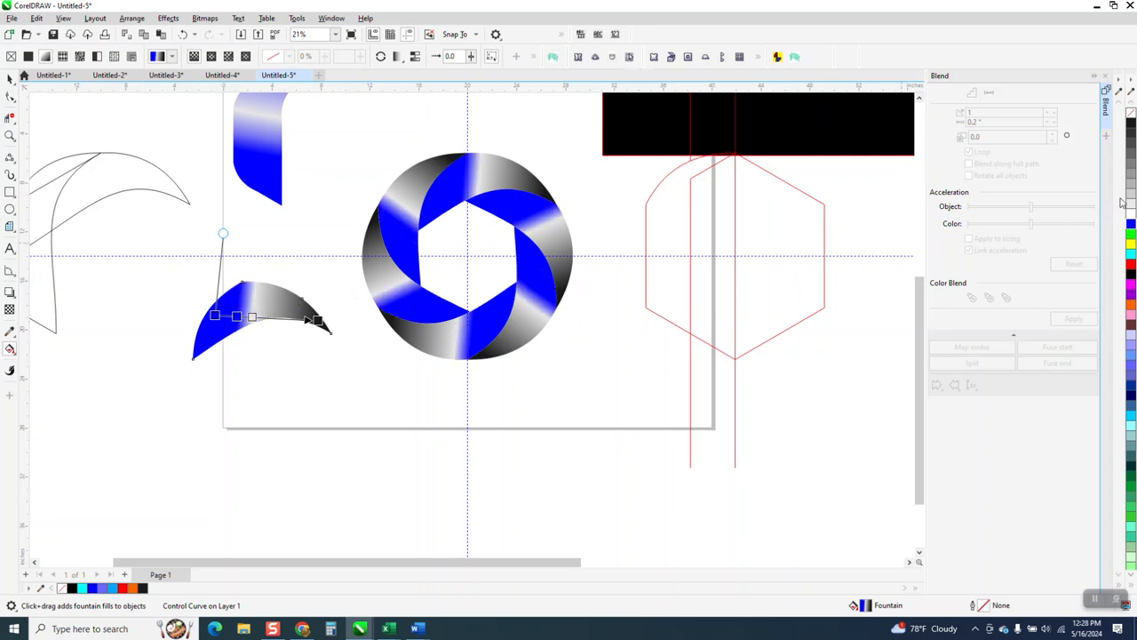
drag(1131, 125, 246, 333)
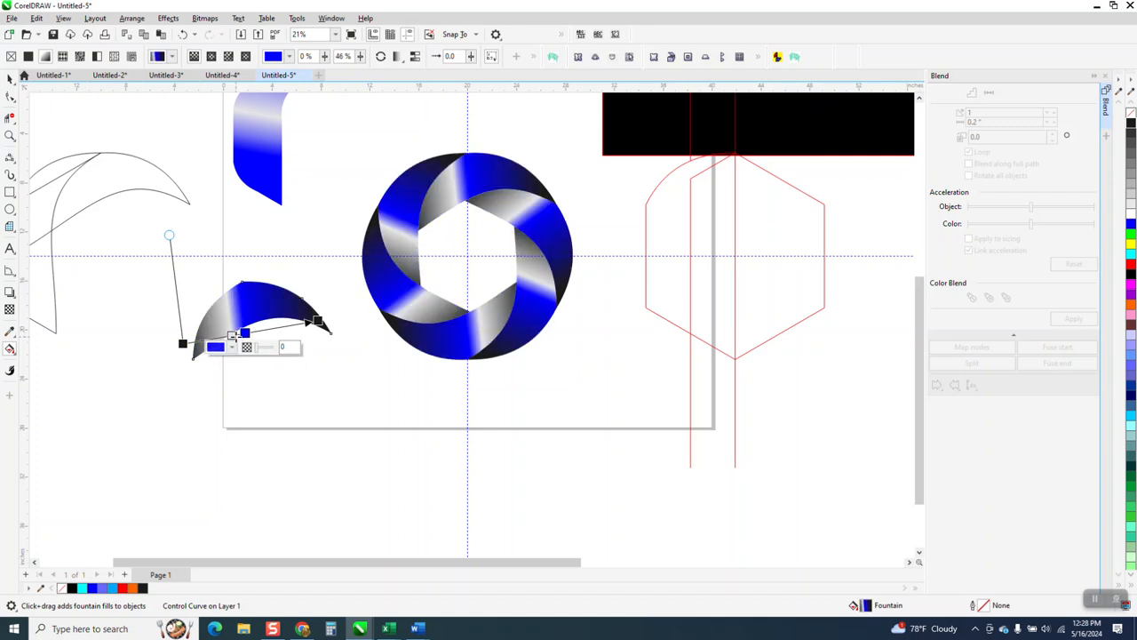
double_click(208, 339)
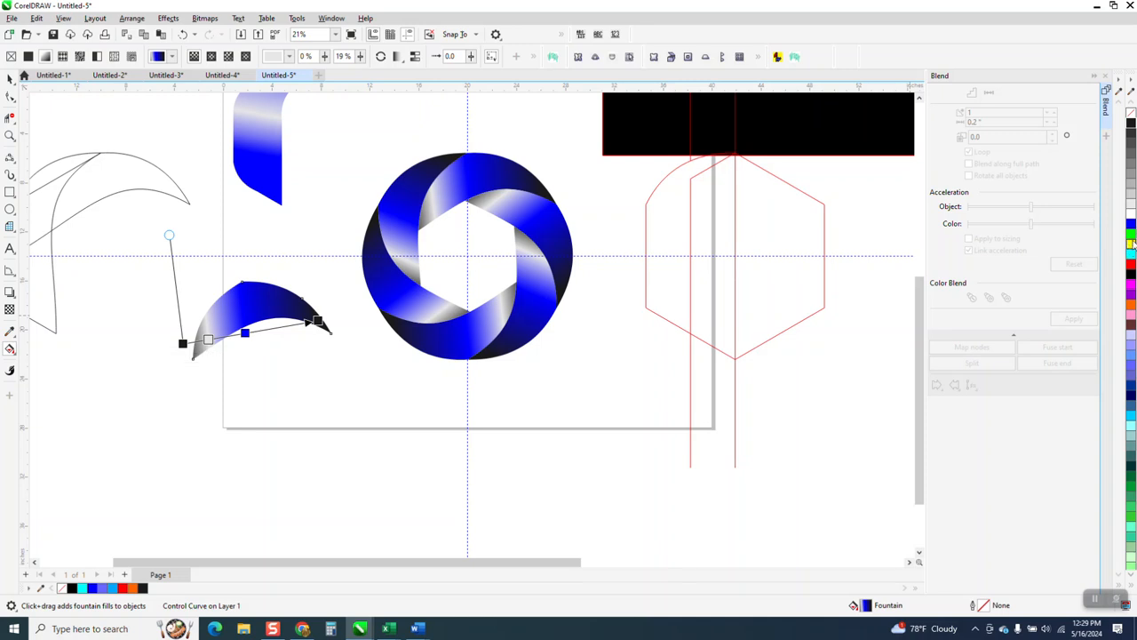
drag(1130, 244, 319, 323)
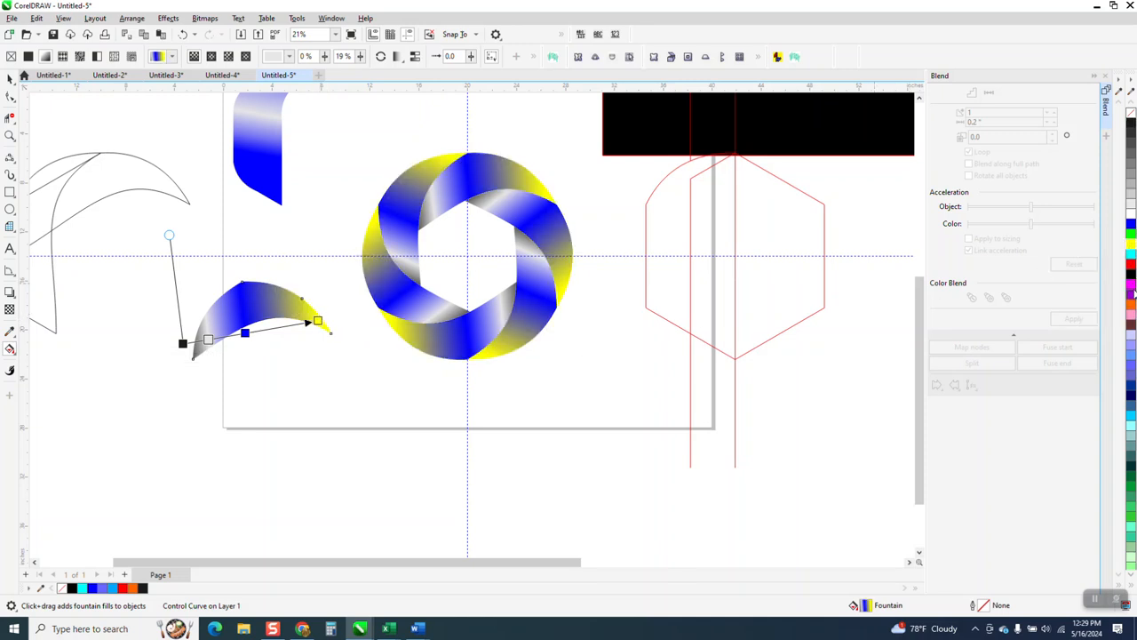
drag(938, 314, 318, 321)
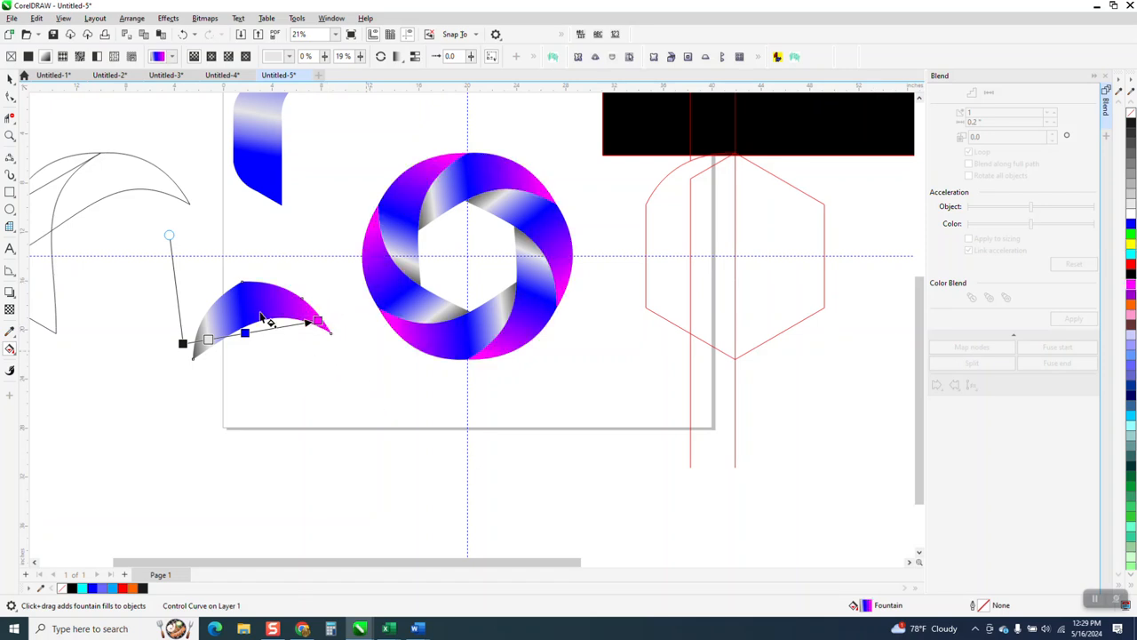
Add a green stop at 70% of the control piece's gradient and a white stop on each side of the blue stop.
click(10, 135)
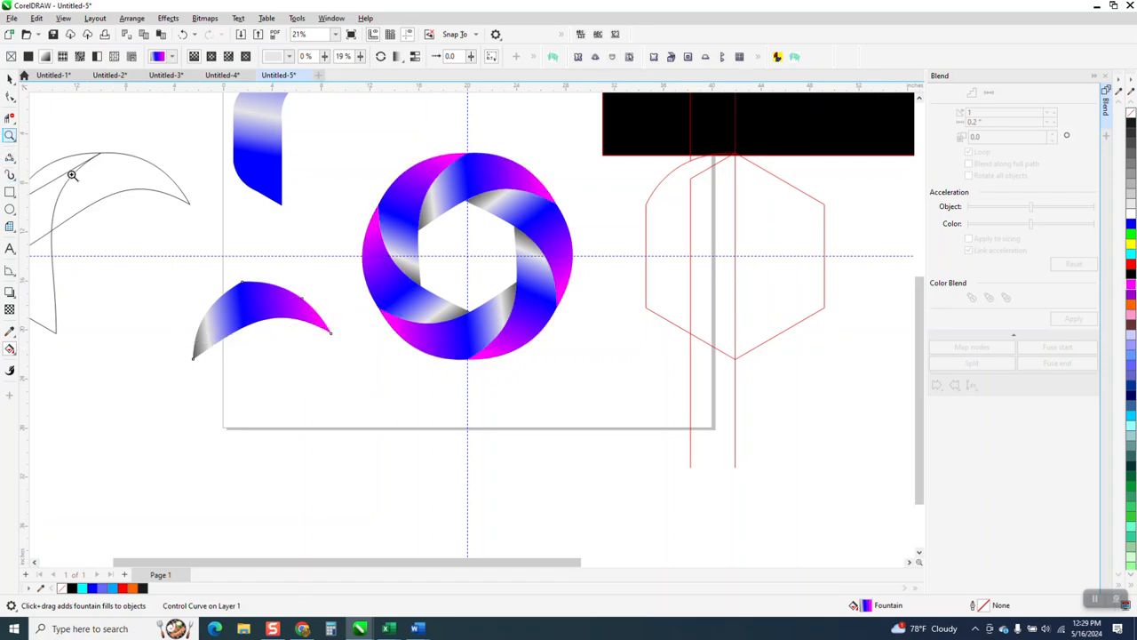
click(640, 402)
scroll(654, 389, down, 1)
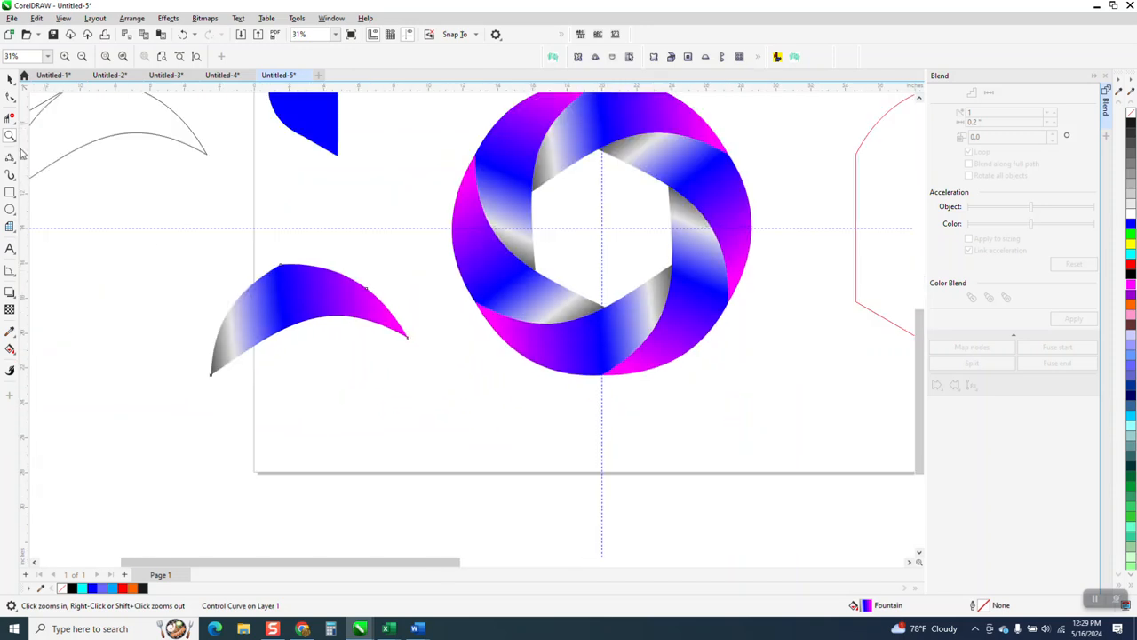
click(10, 350)
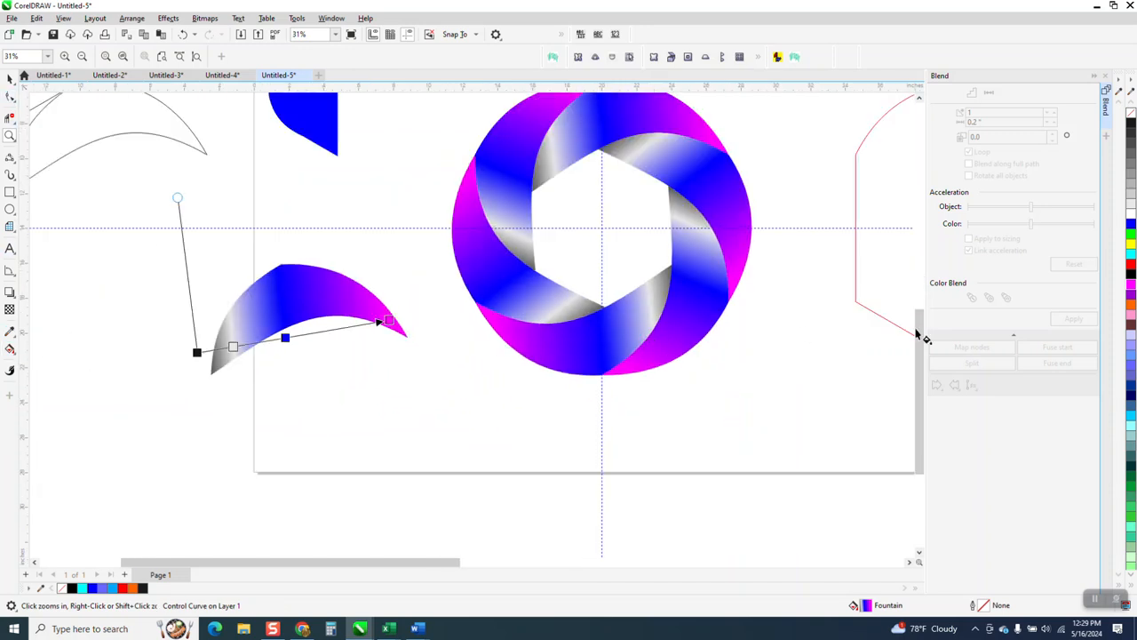
drag(1132, 238, 332, 329)
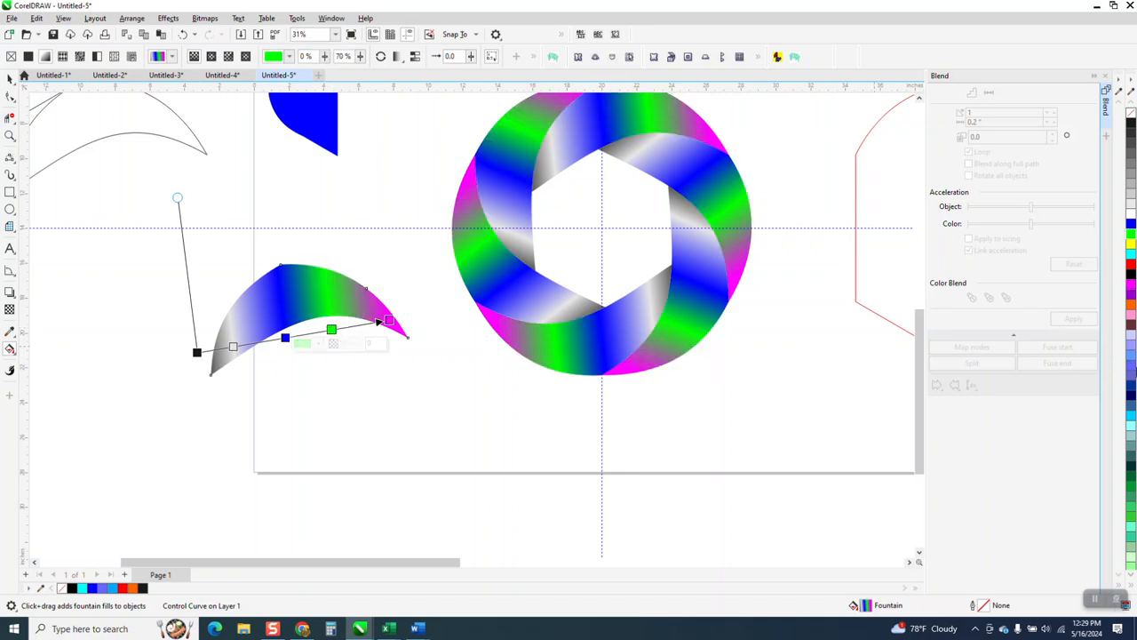
drag(832, 283, 311, 333)
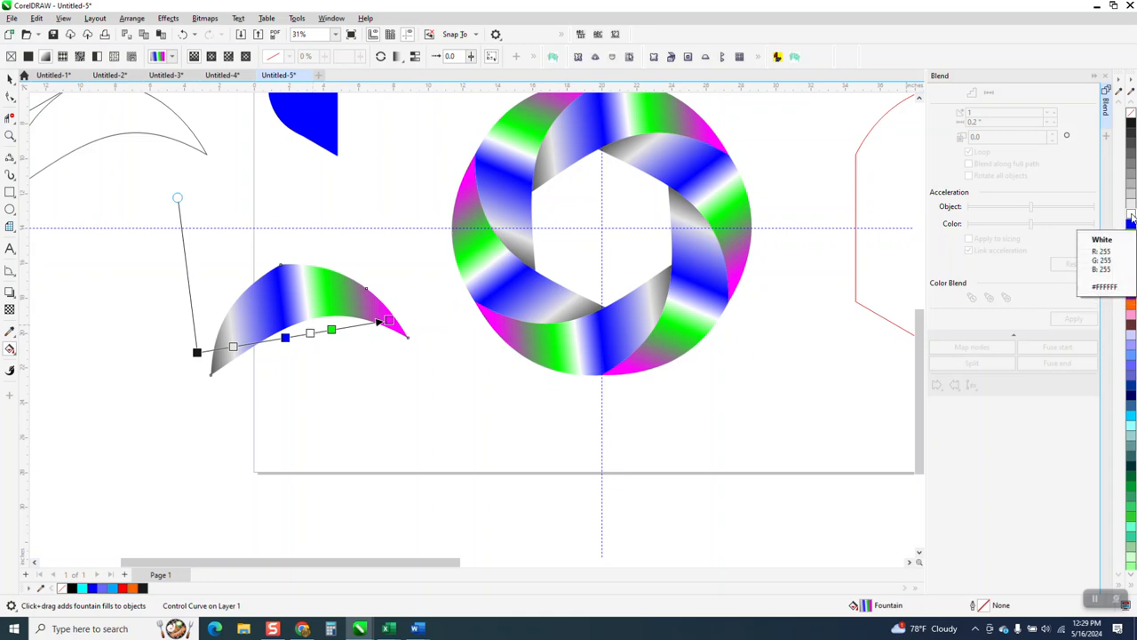
double_click(256, 344)
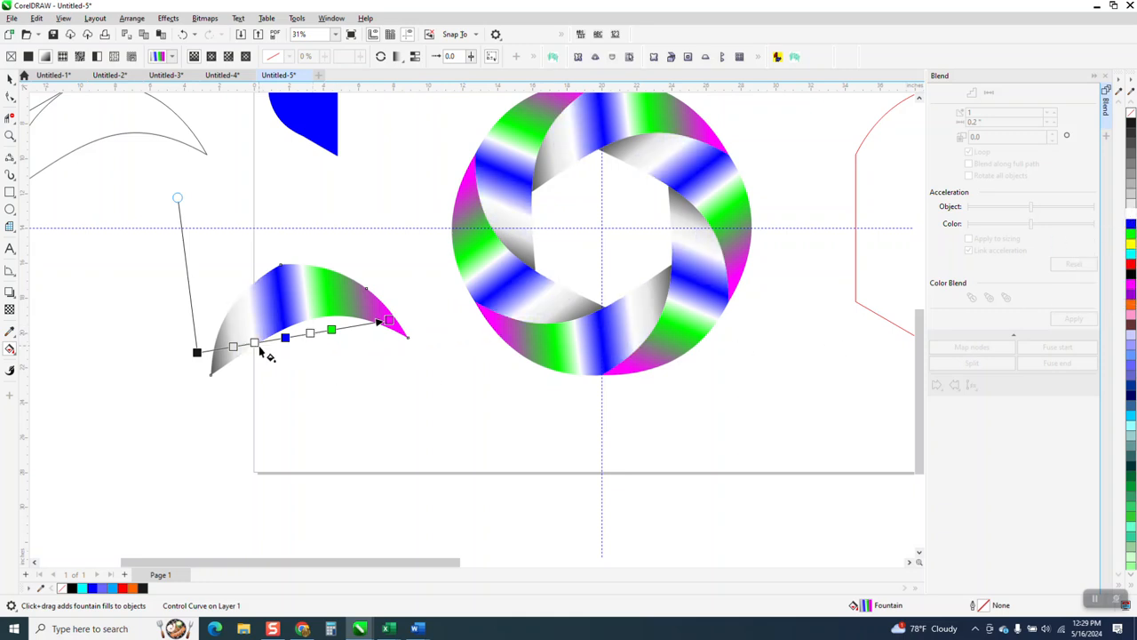
scroll(263, 357, down, 1)
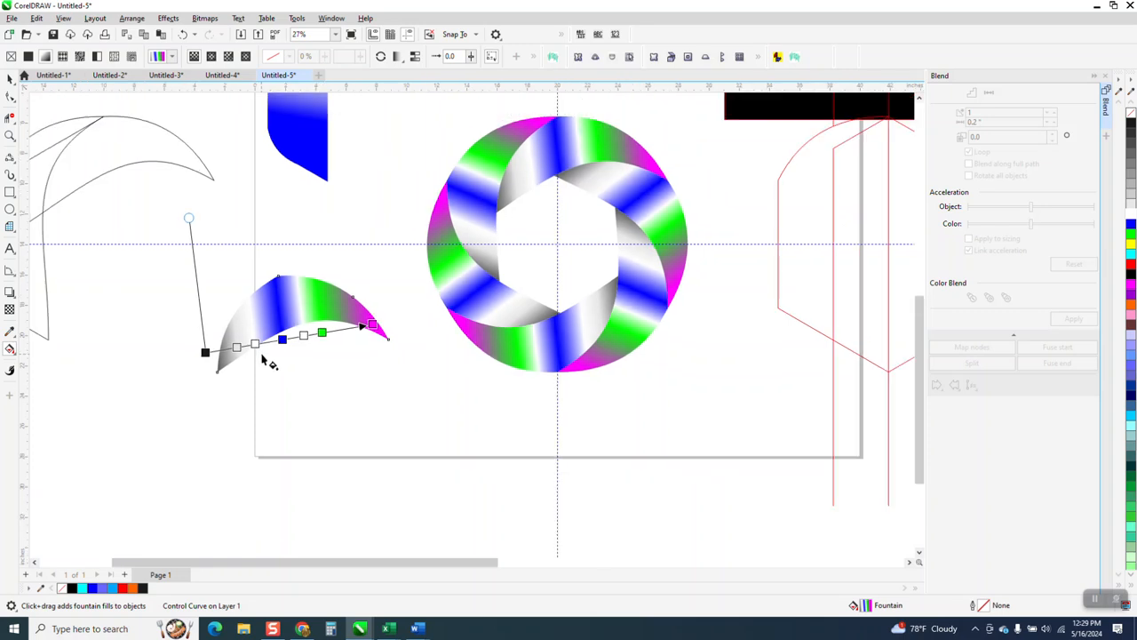
click(10, 133)
drag(434, 122, 729, 401)
scroll(709, 358, down, 2)
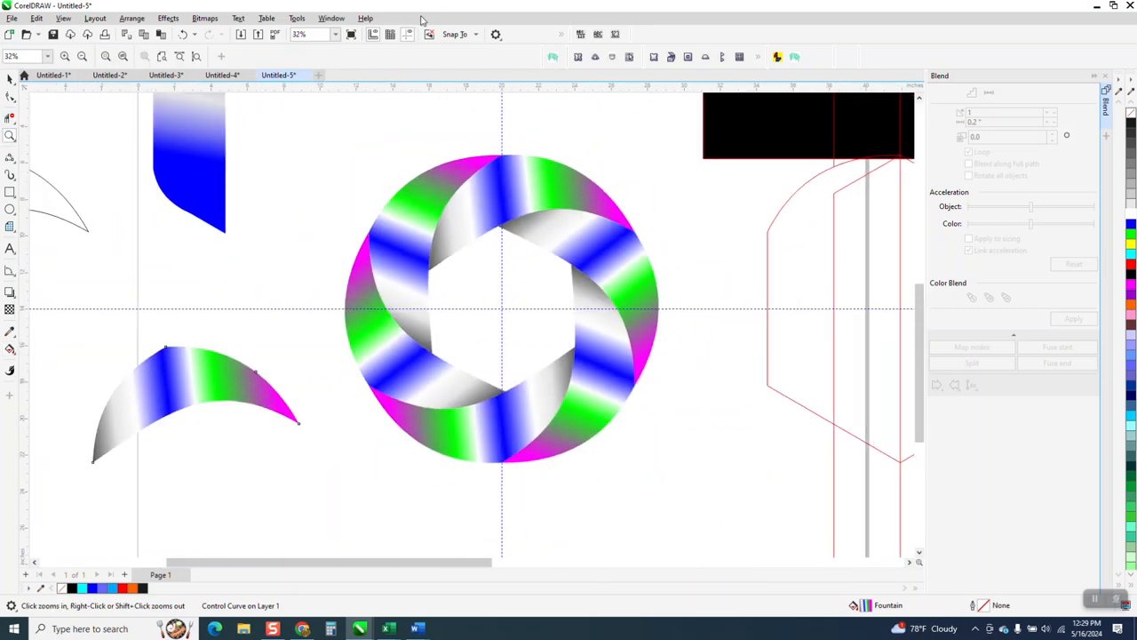
scroll(452, 107, down, 1)
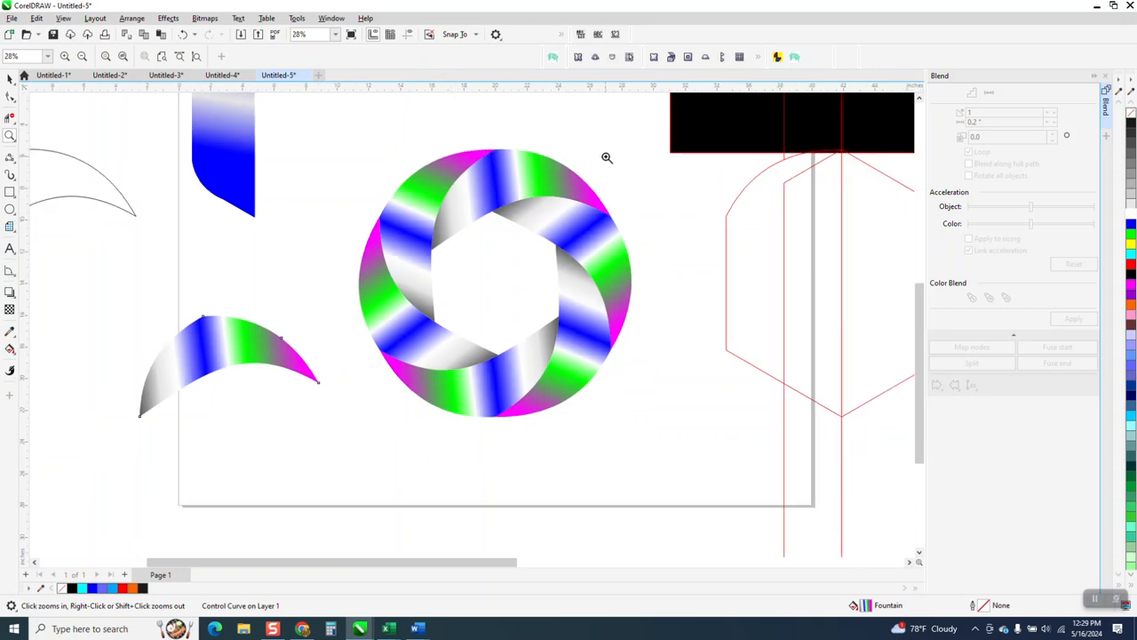